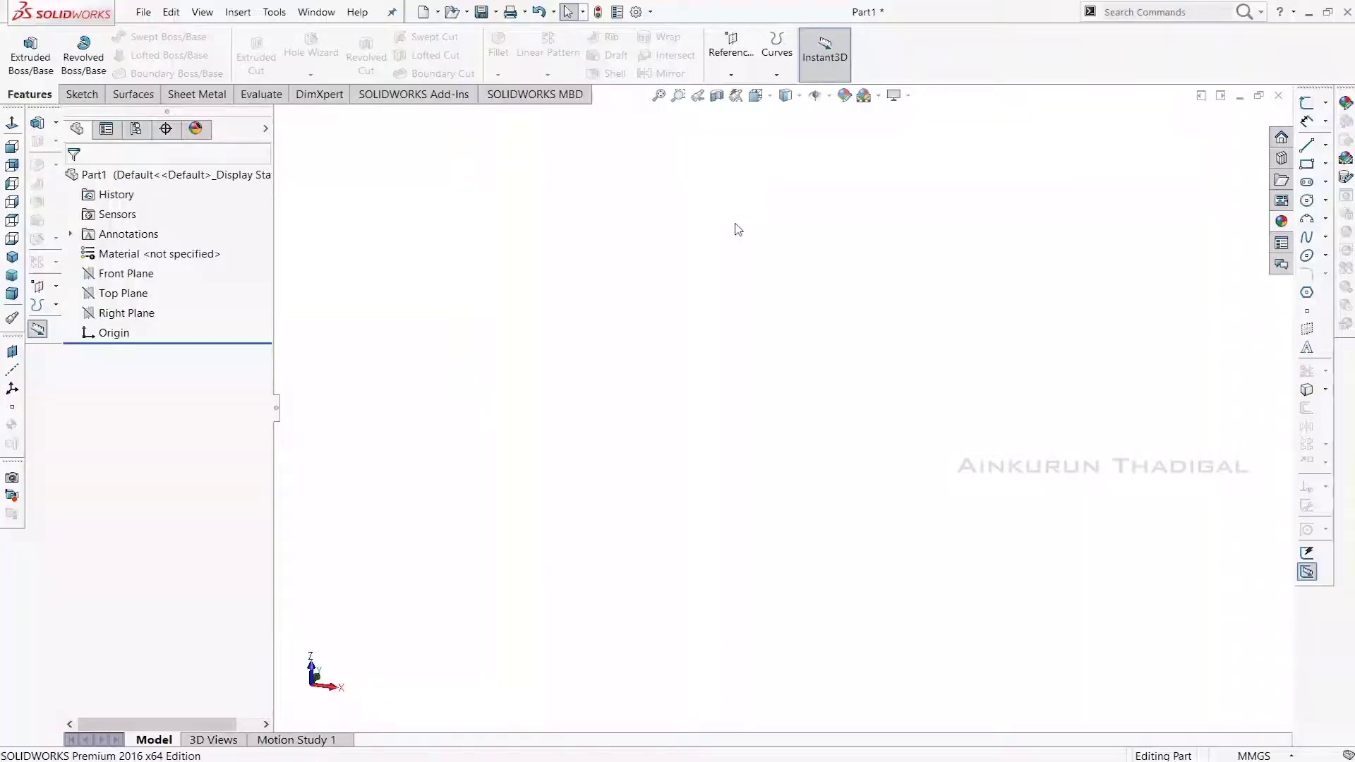
- Start a sketch on the Front Plane and draw a corner rectangle enclosing the origin
click(81, 93)
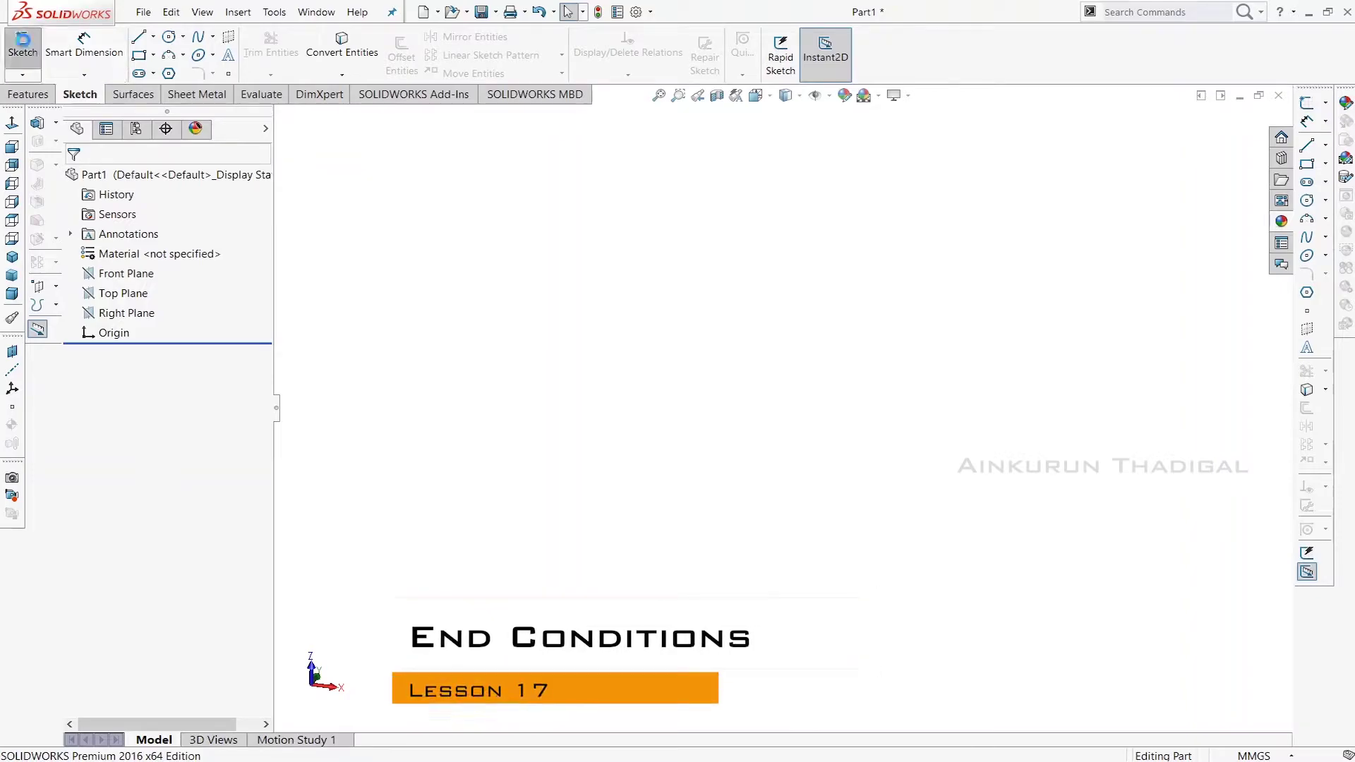
click(21, 44)
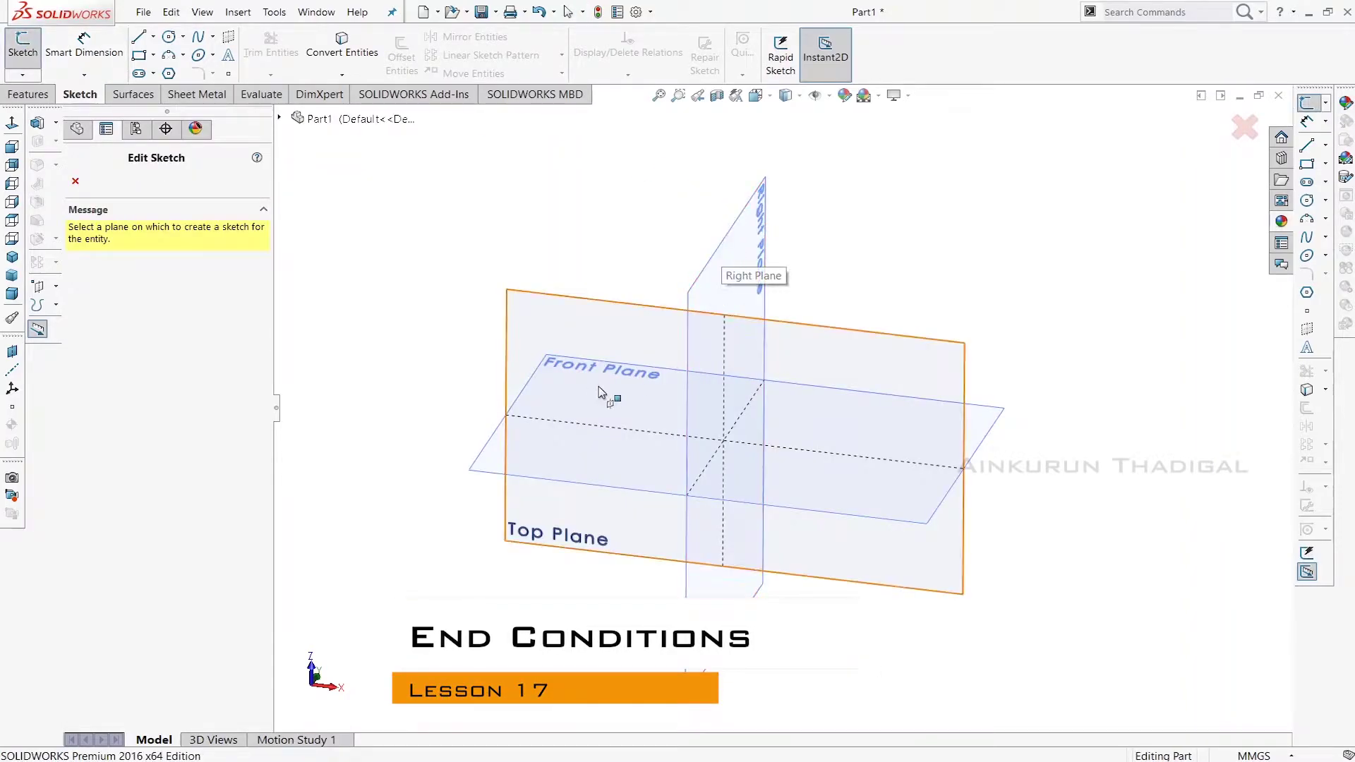
click(488, 460)
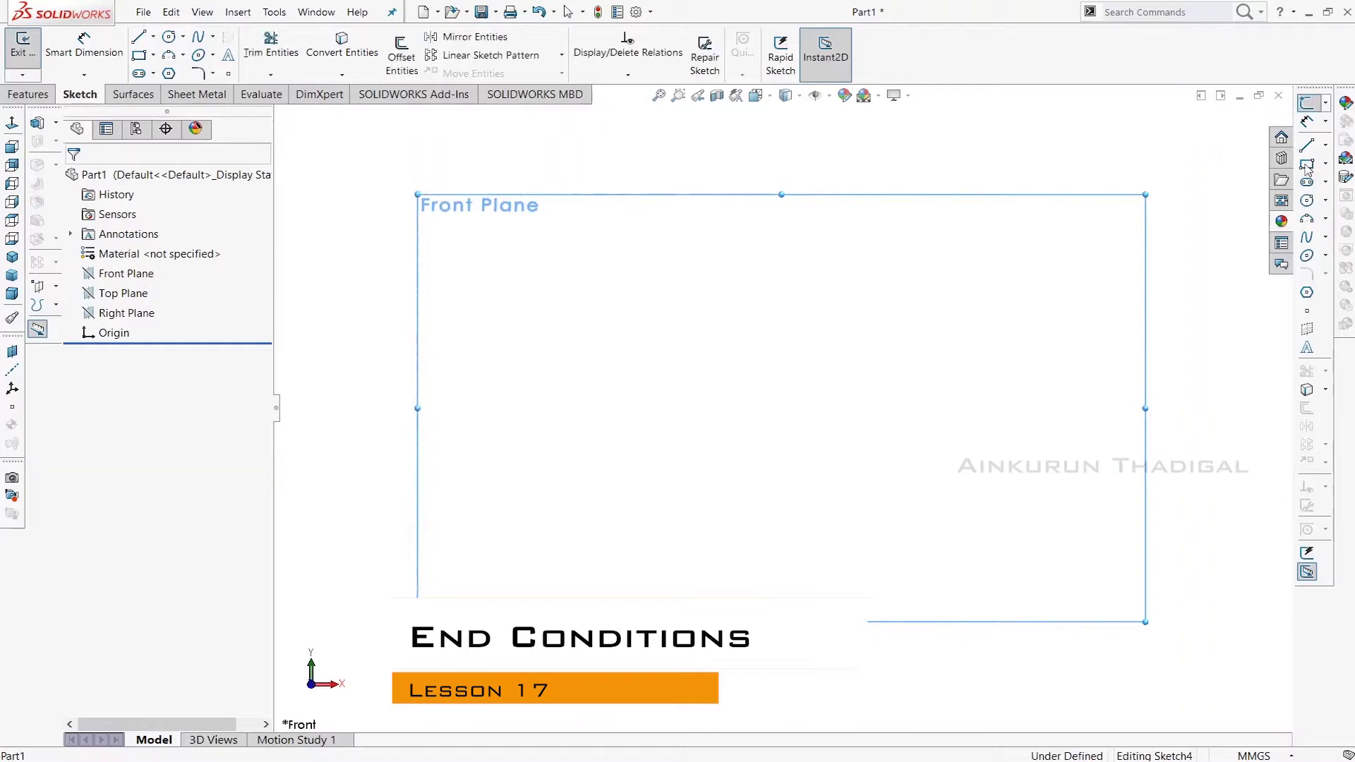
key(r)
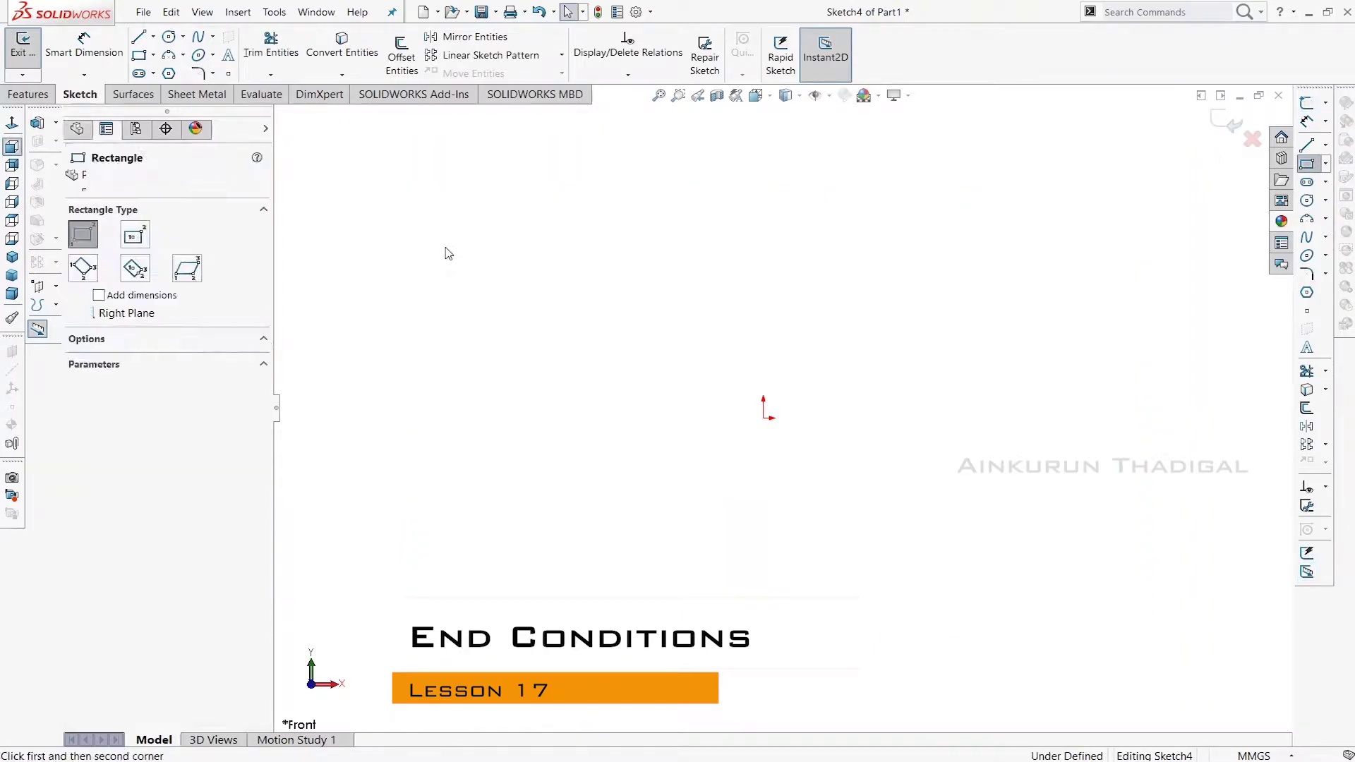
click(445, 251)
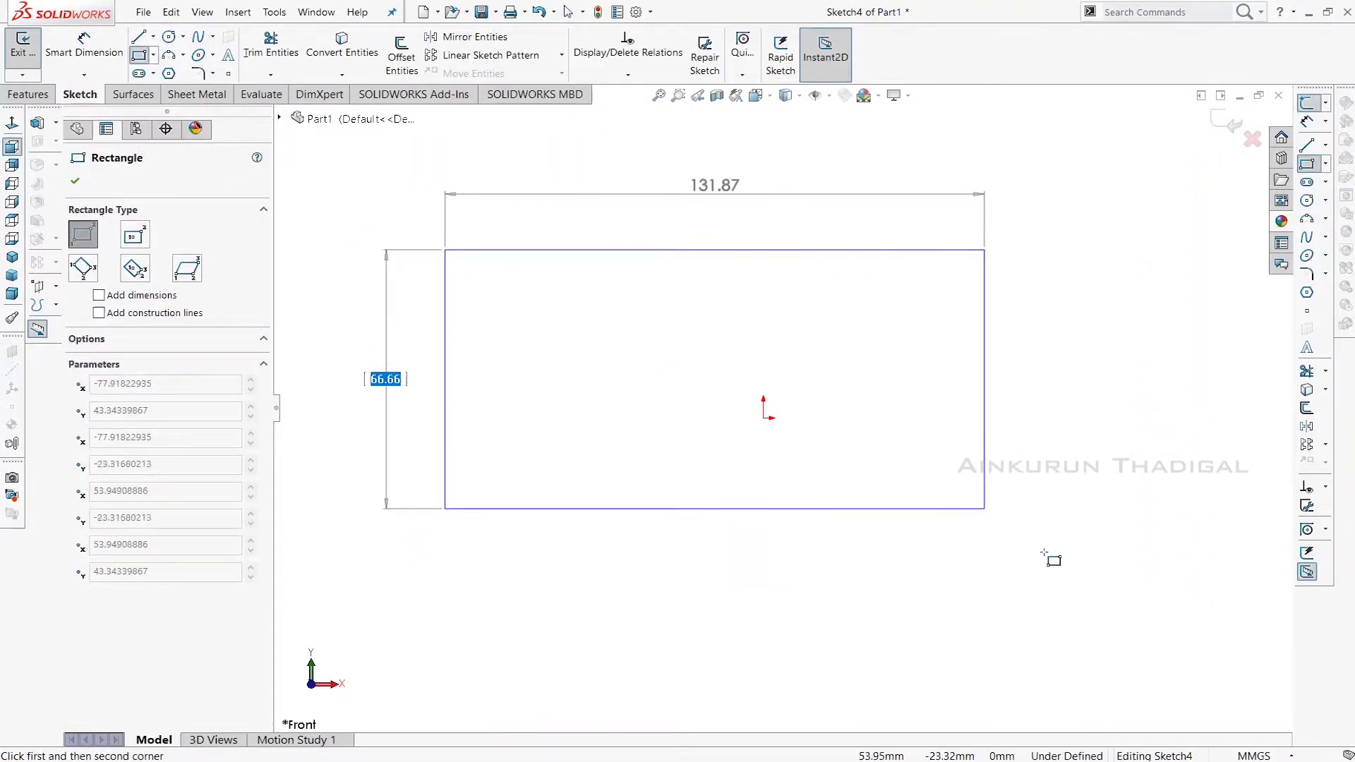
click(1102, 607)
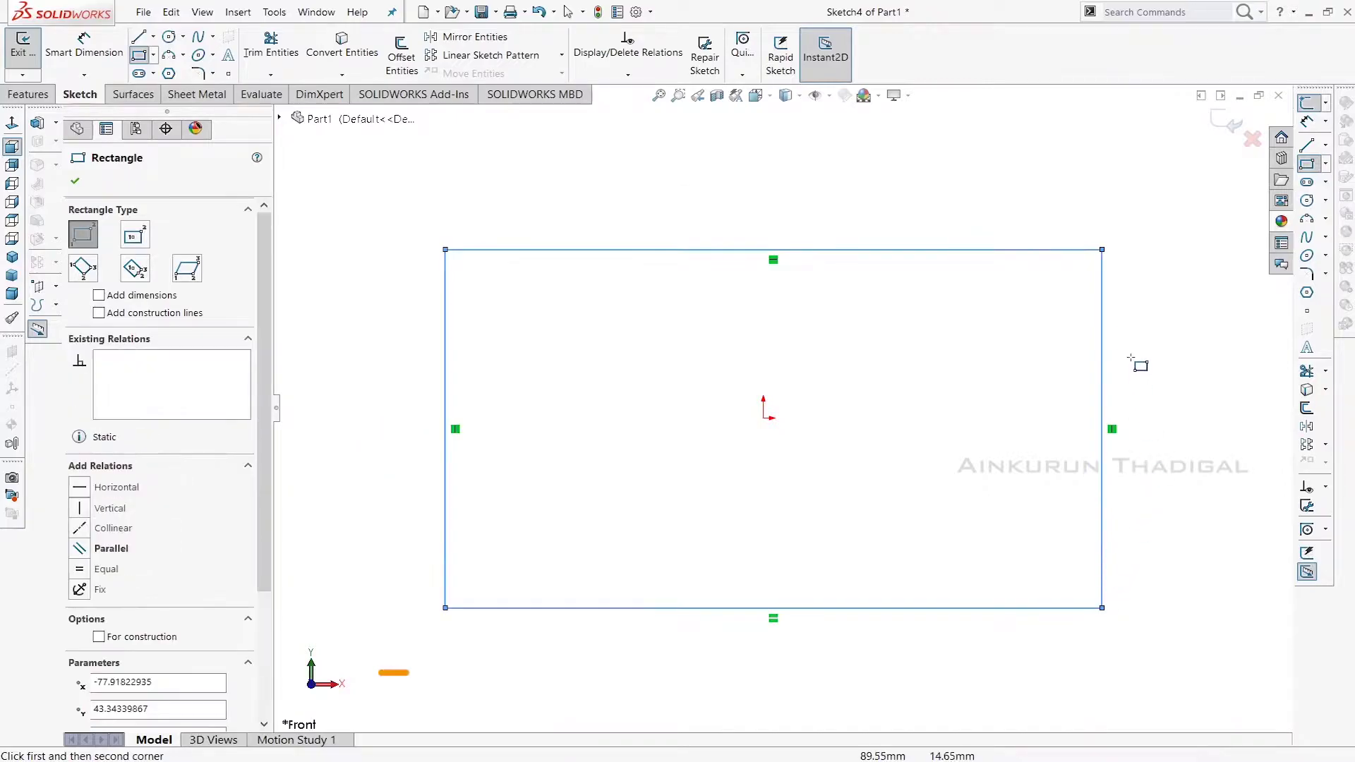
right_click(1143, 362)
click(1145, 363)
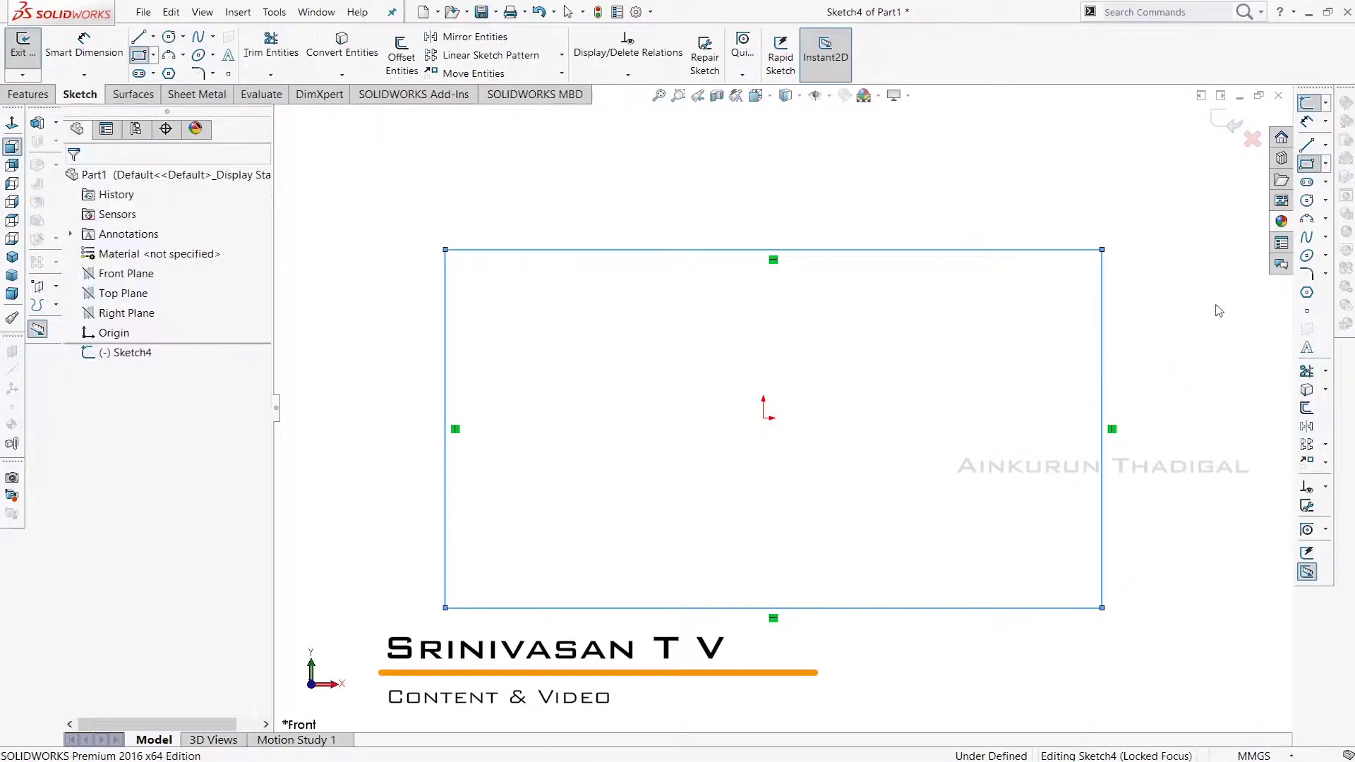
- Sketch a circle of about 33 mm radius centred on the origin inside the rectangle
click(1307, 201)
click(1308, 201)
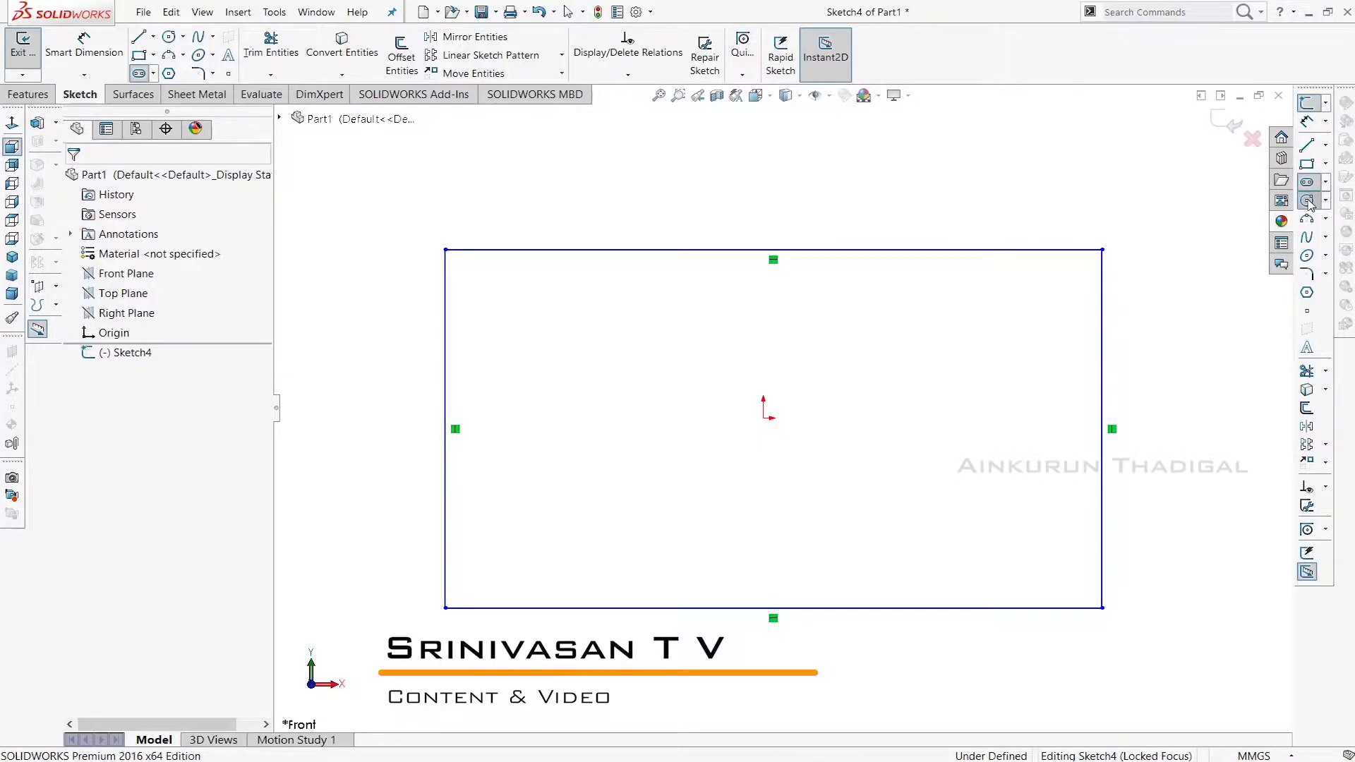
click(1307, 201)
click(763, 417)
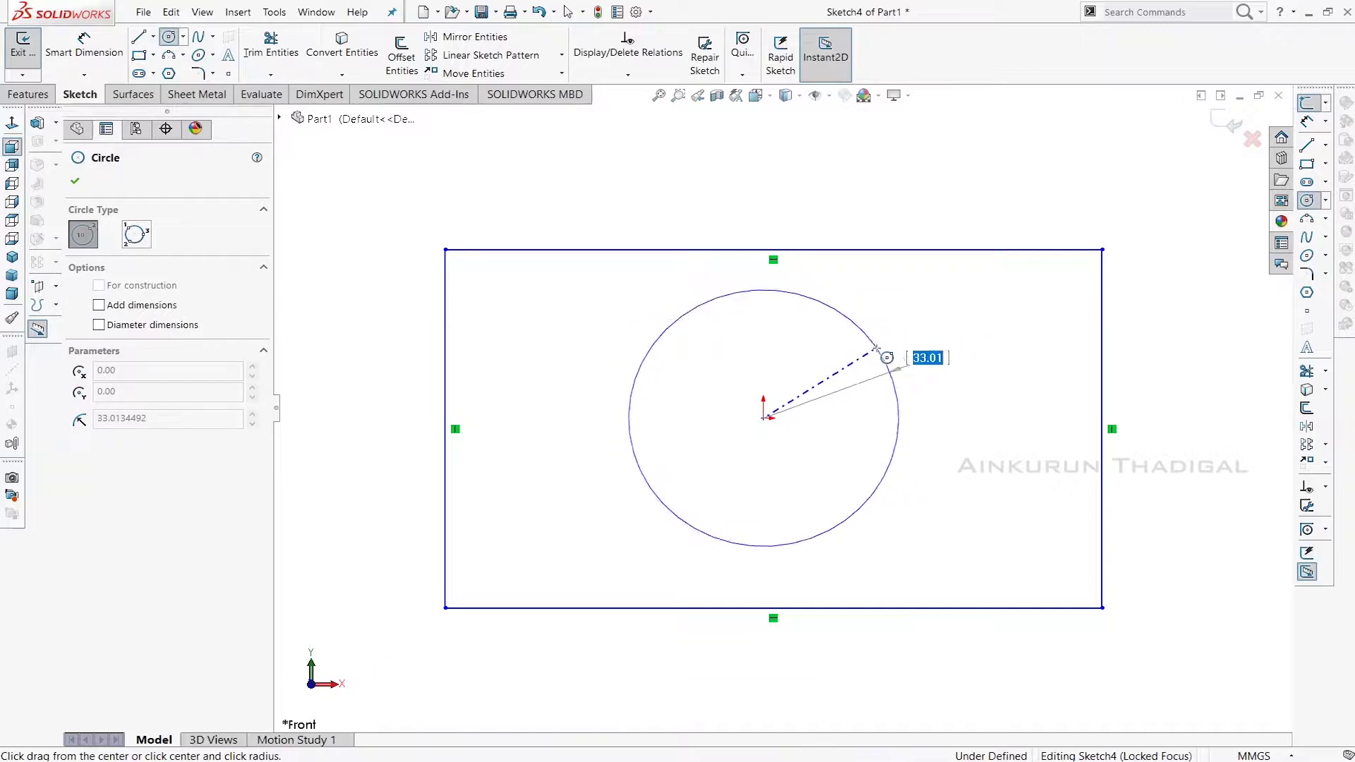
click(877, 349)
right_click(1120, 292)
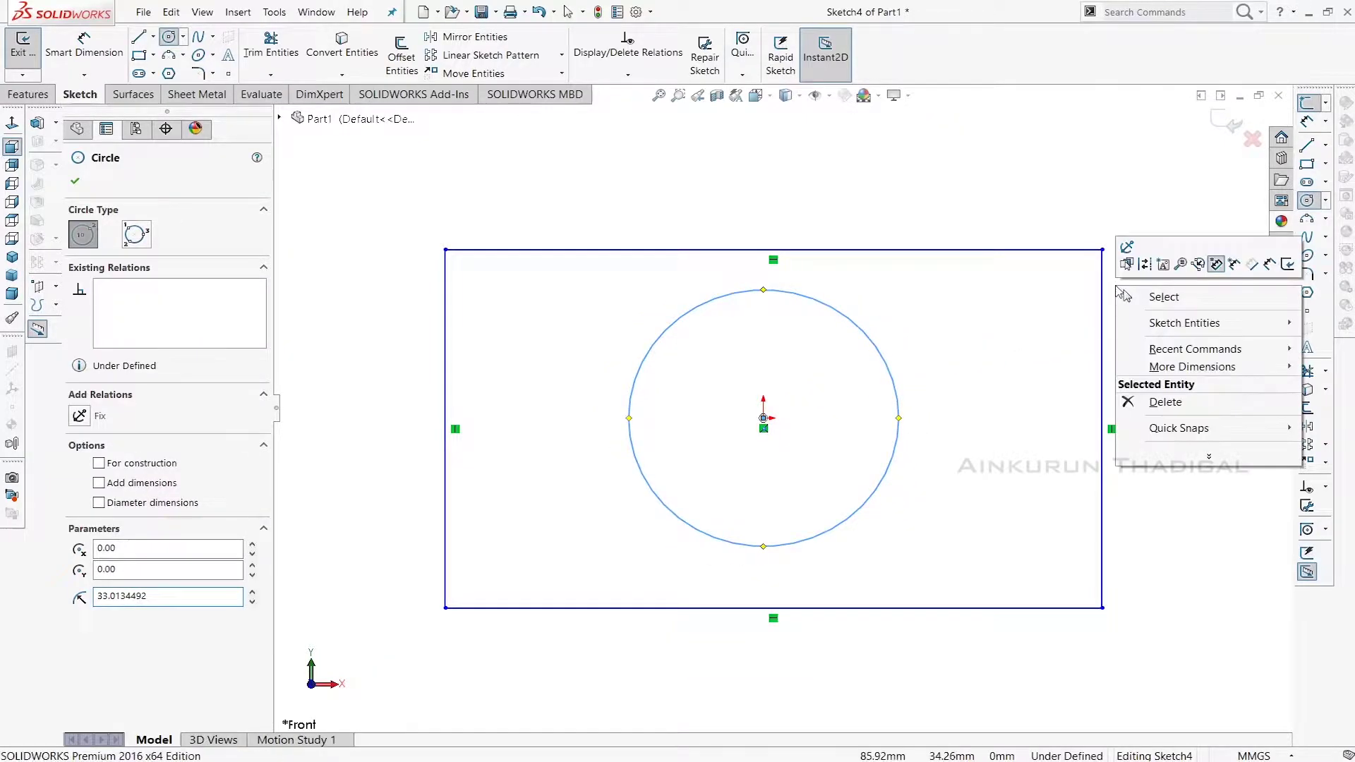
click(1134, 297)
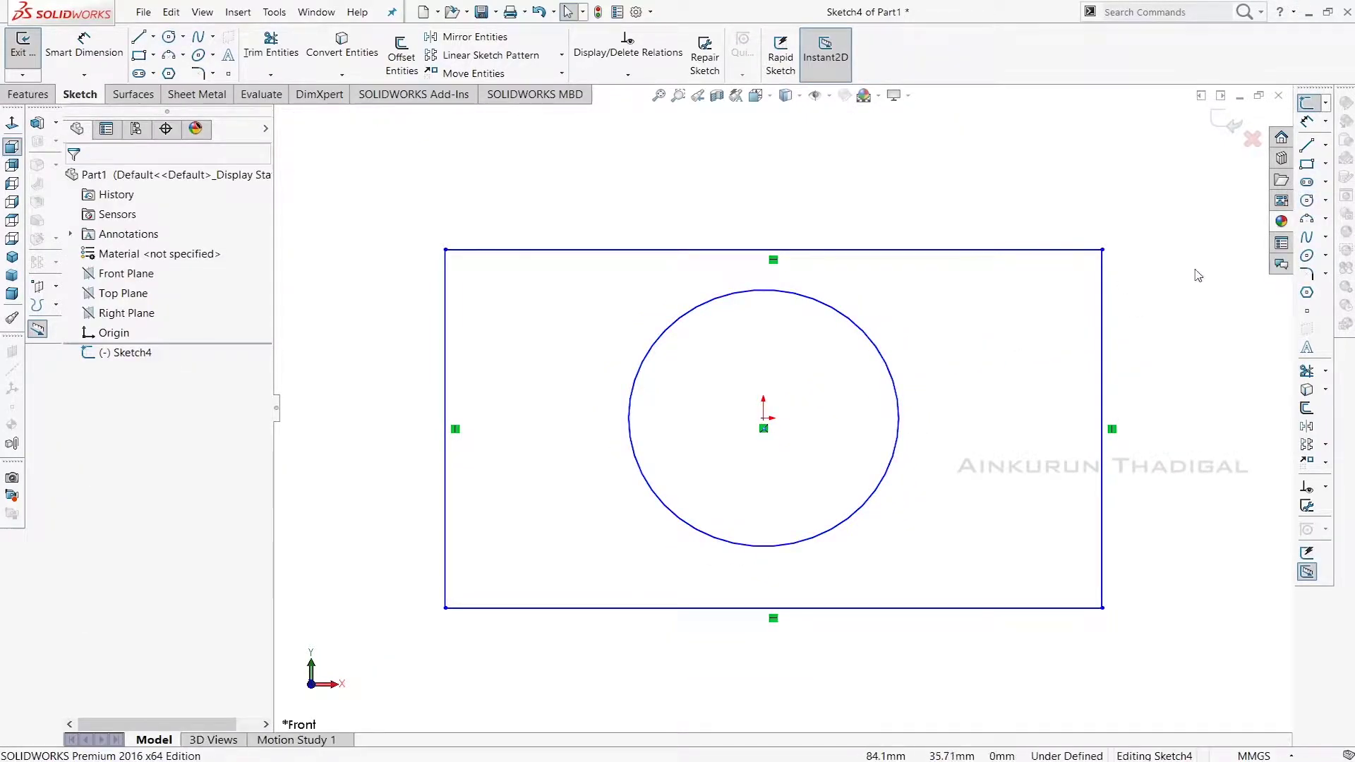
- Begin a Boss-Extrude of the sketch with both the circular region and the surrounding rectangular region as selected contours
click(15, 97)
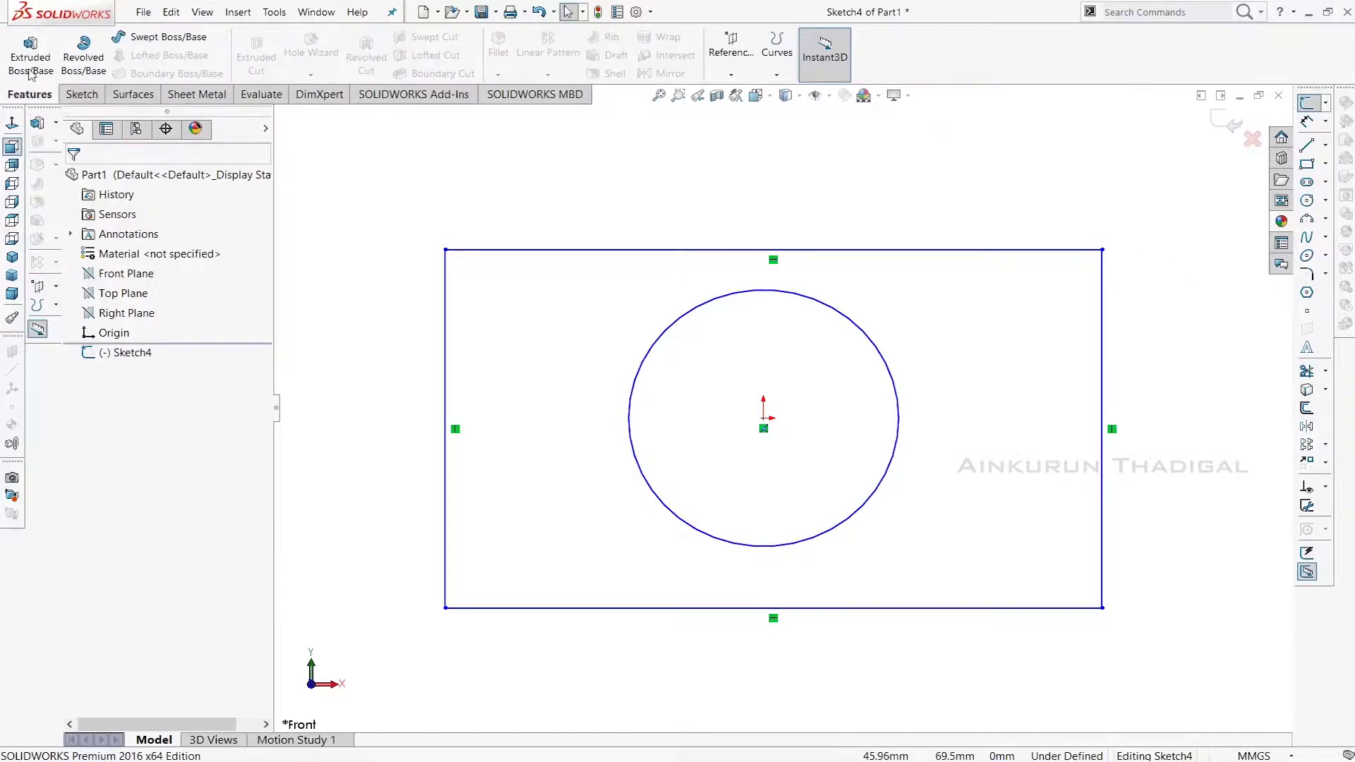
click(26, 69)
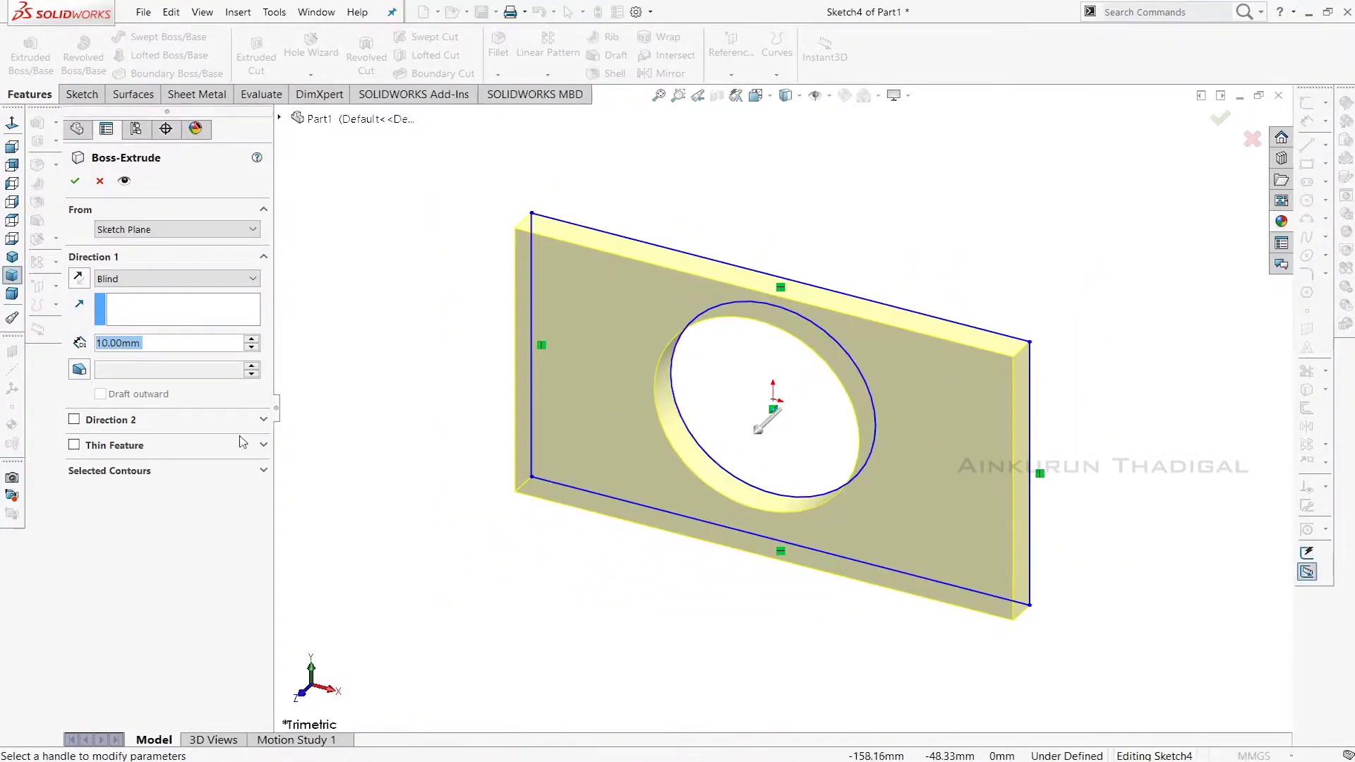
click(230, 471)
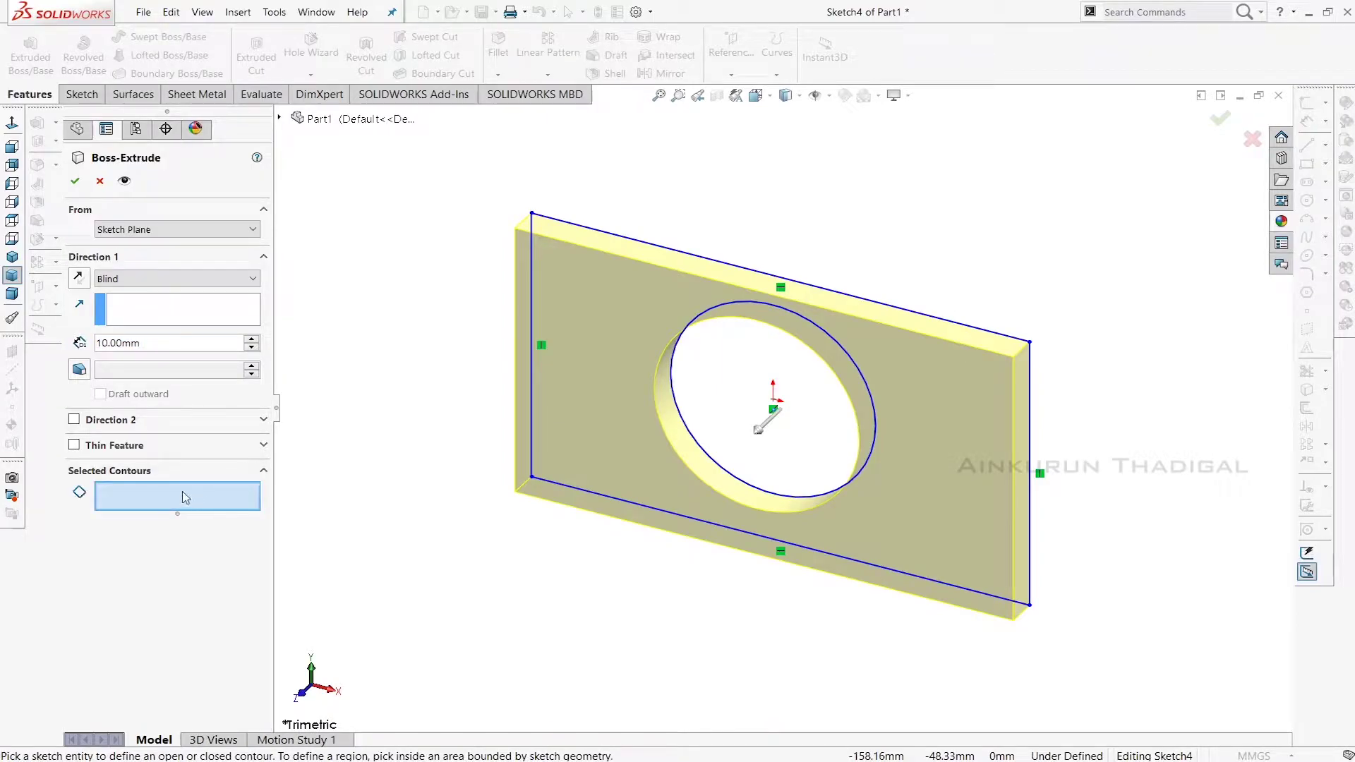
click(792, 406)
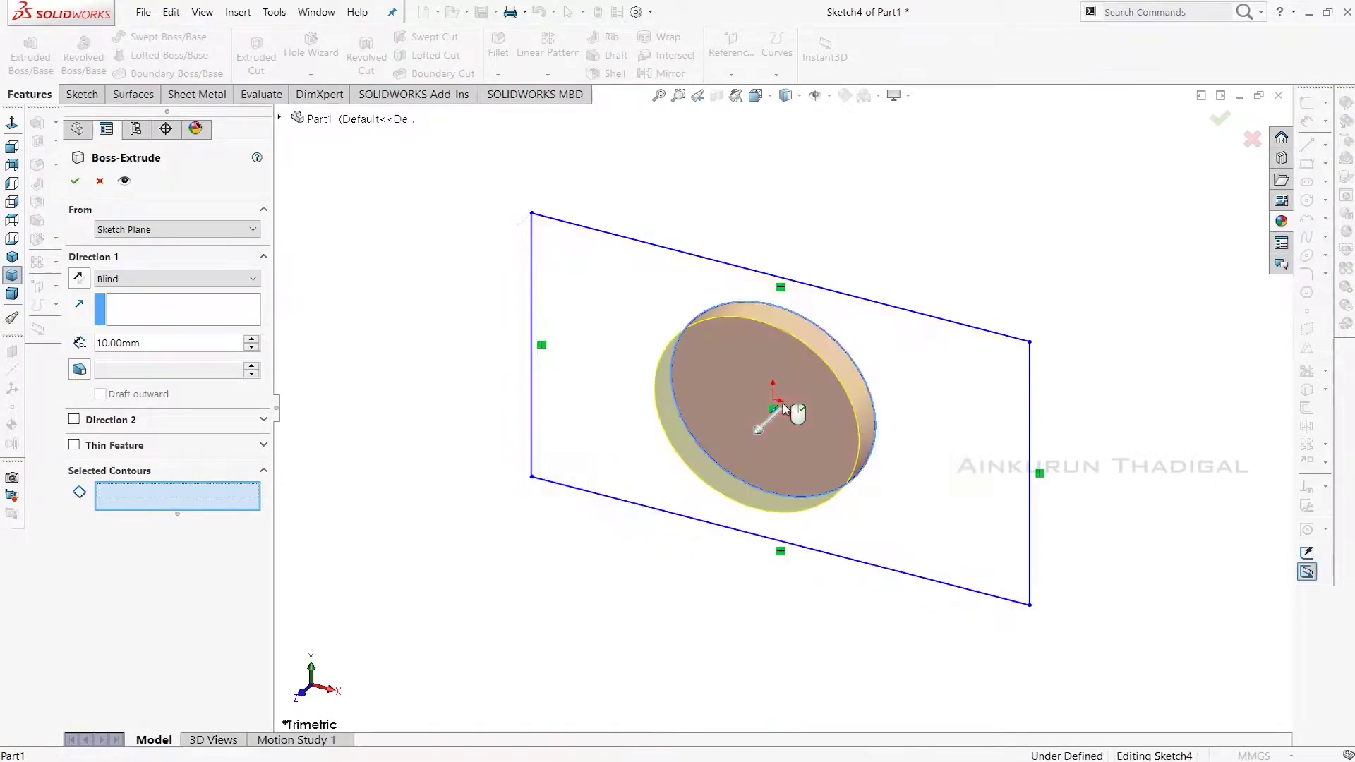
click(607, 294)
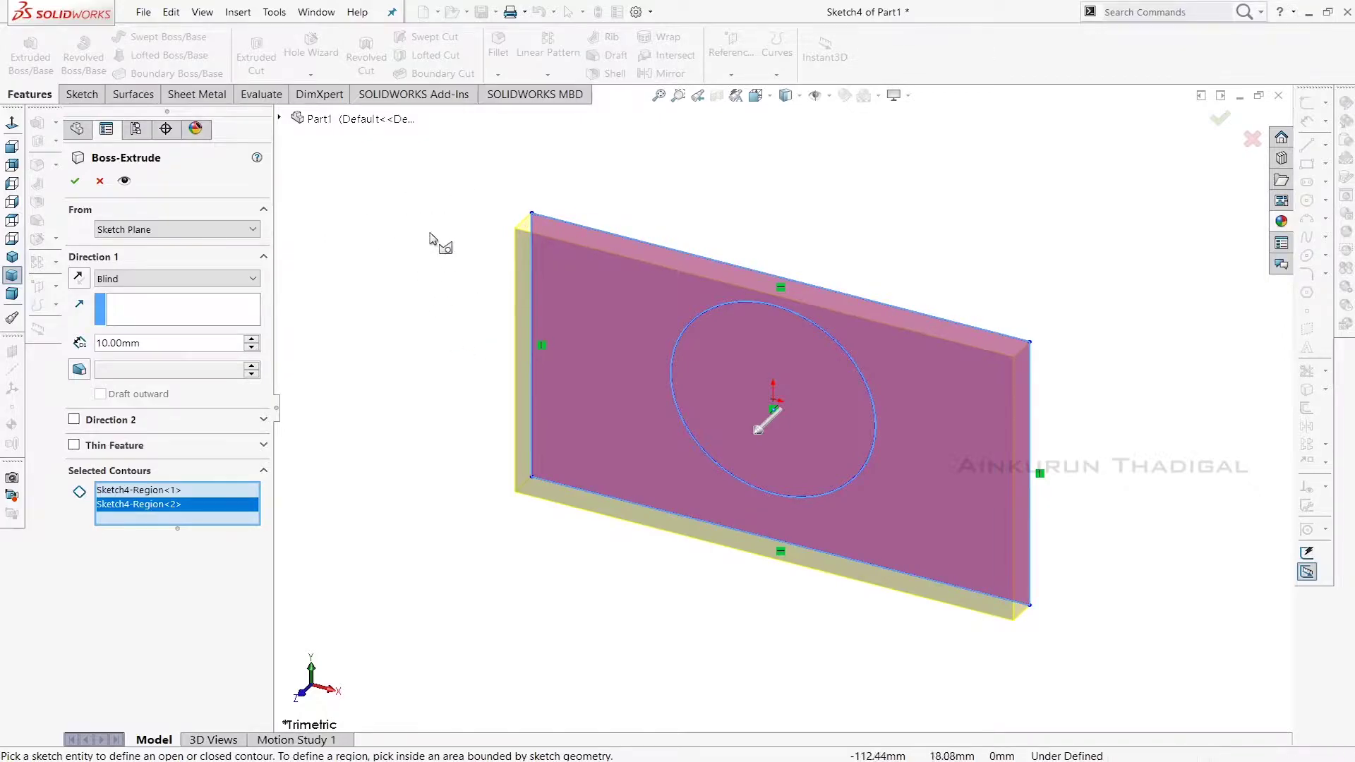
- Try starting the extrusion at a 10 mm offset, and set the start condition back to Sketch Plane
click(199, 230)
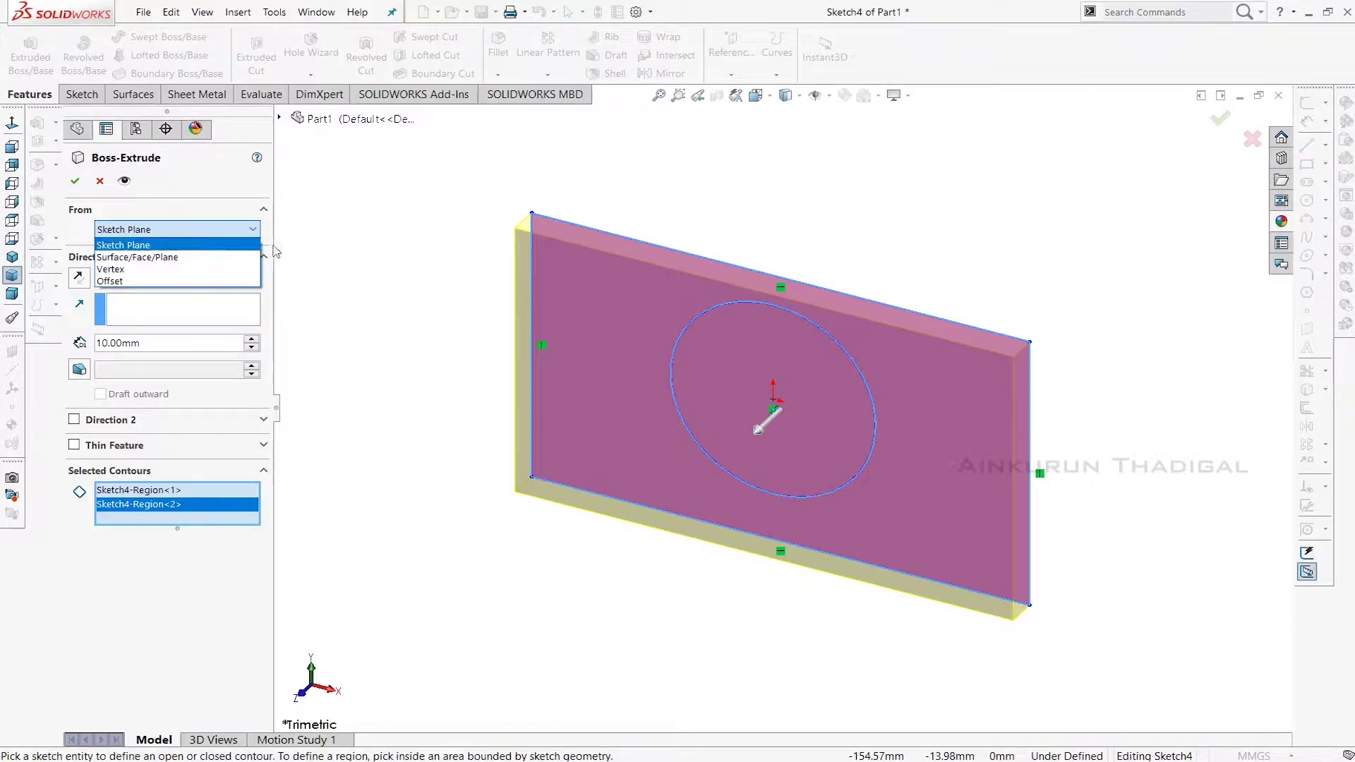
click(204, 282)
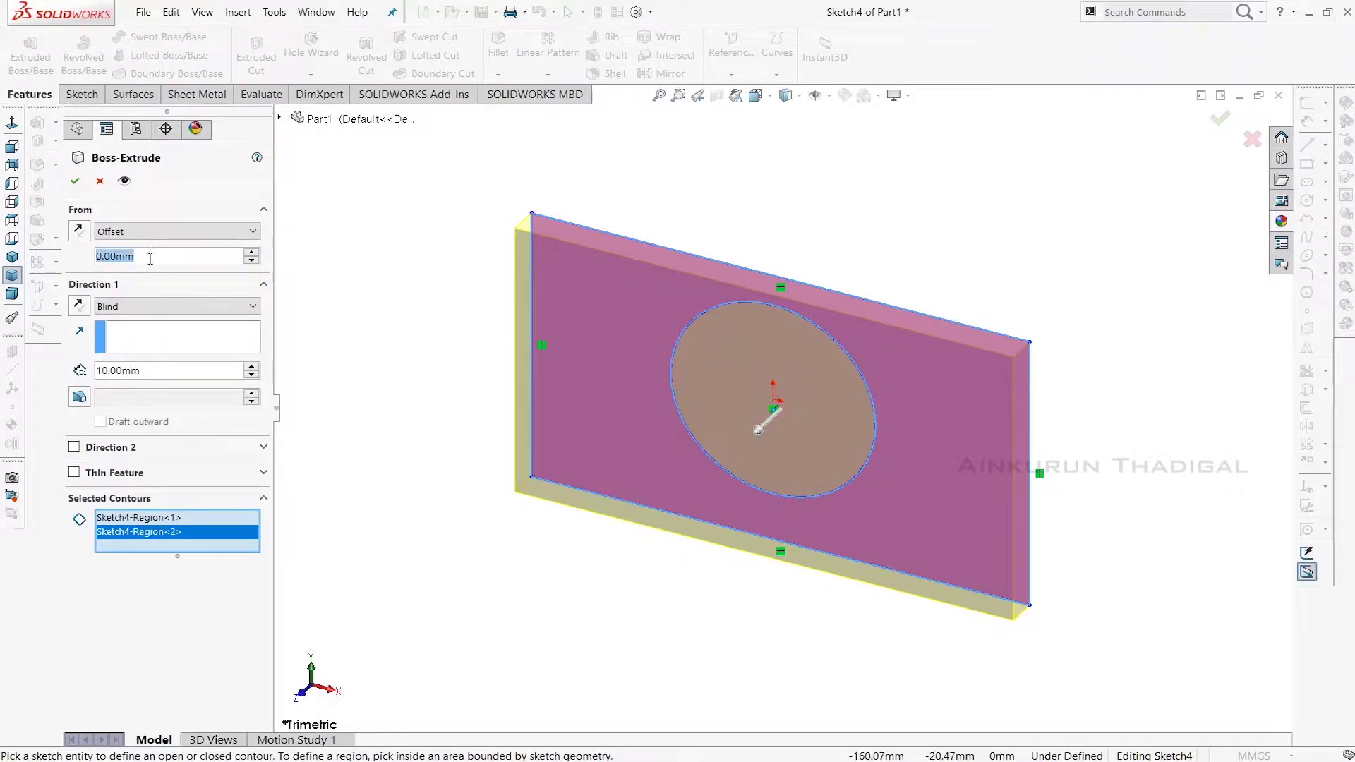
text(10)
key(Return)
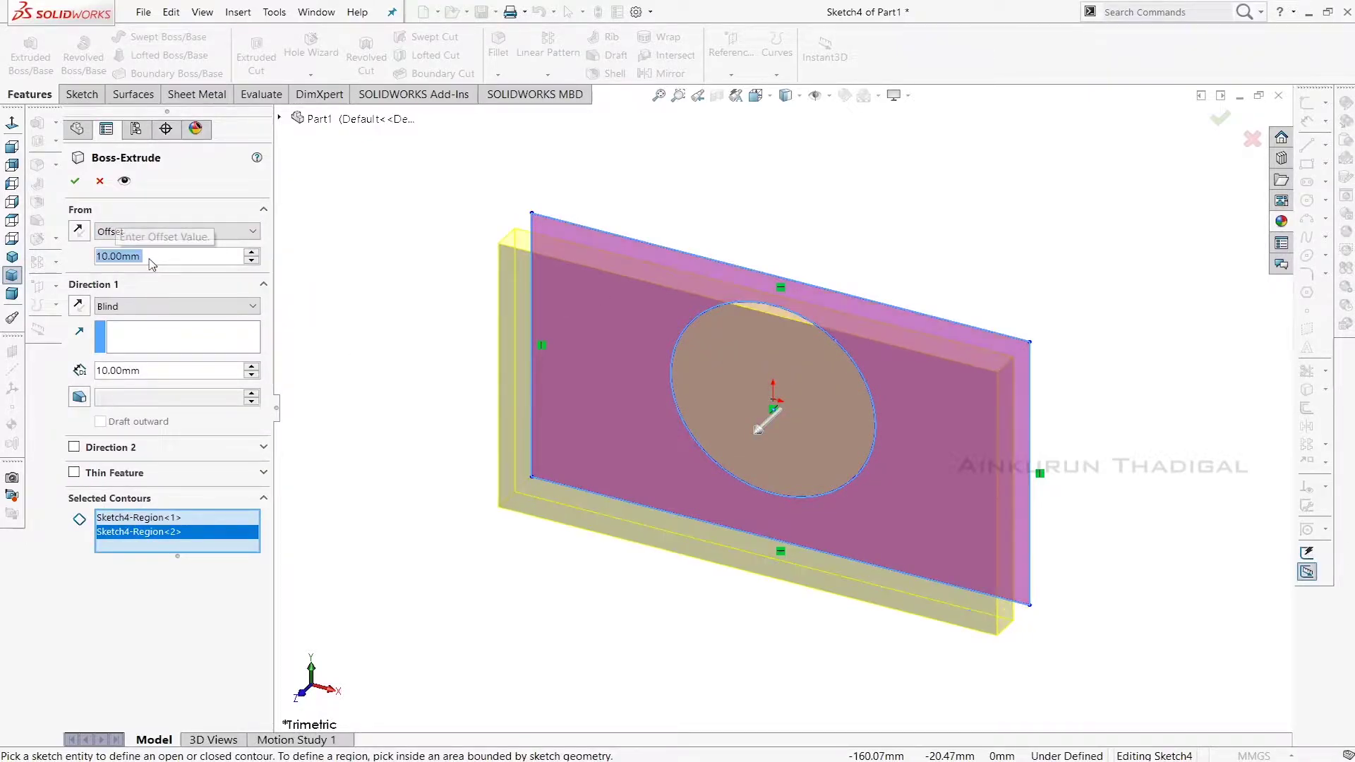
middle_drag(1129, 454, 1069, 466)
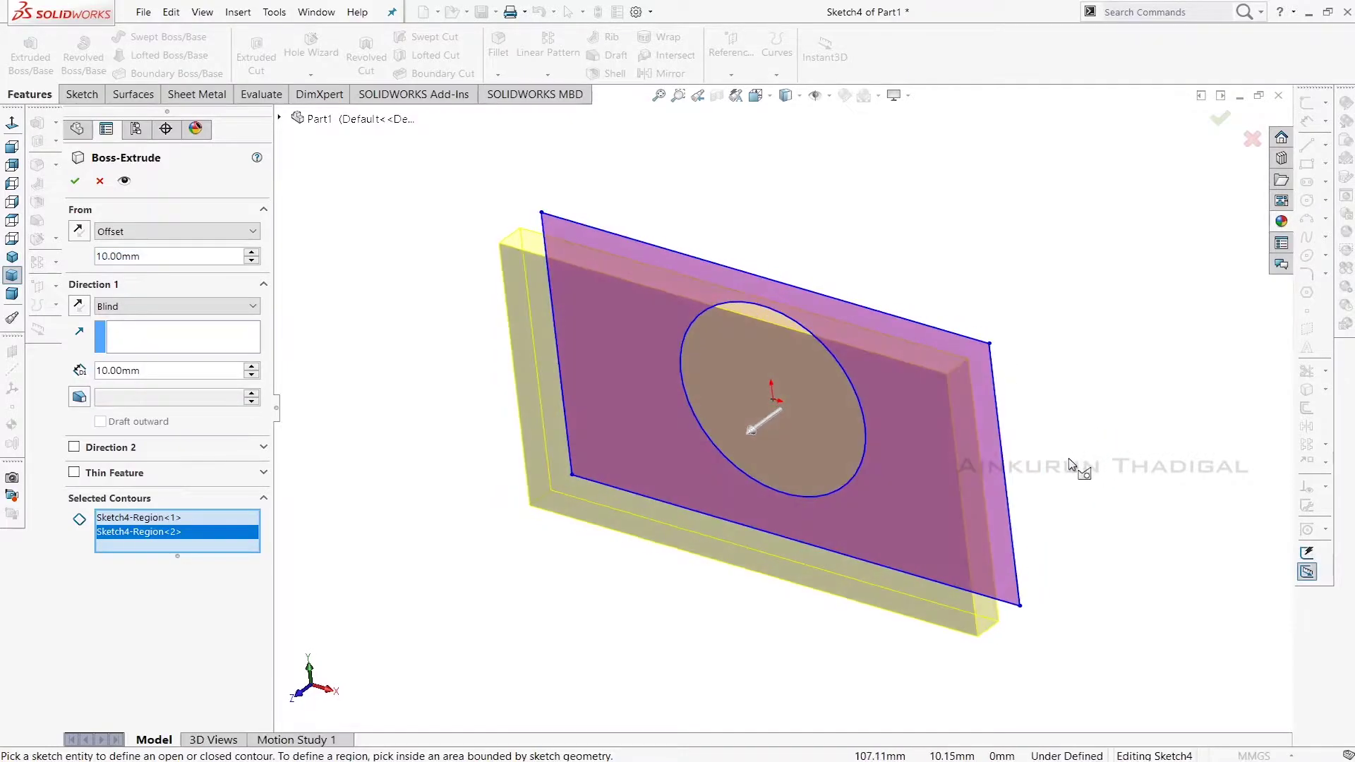
mouse_move(1124, 423)
middle_down()
mouse_move(1077, 402)
mouse_move(1031, 424)
mouse_move(1097, 399)
middle_up()
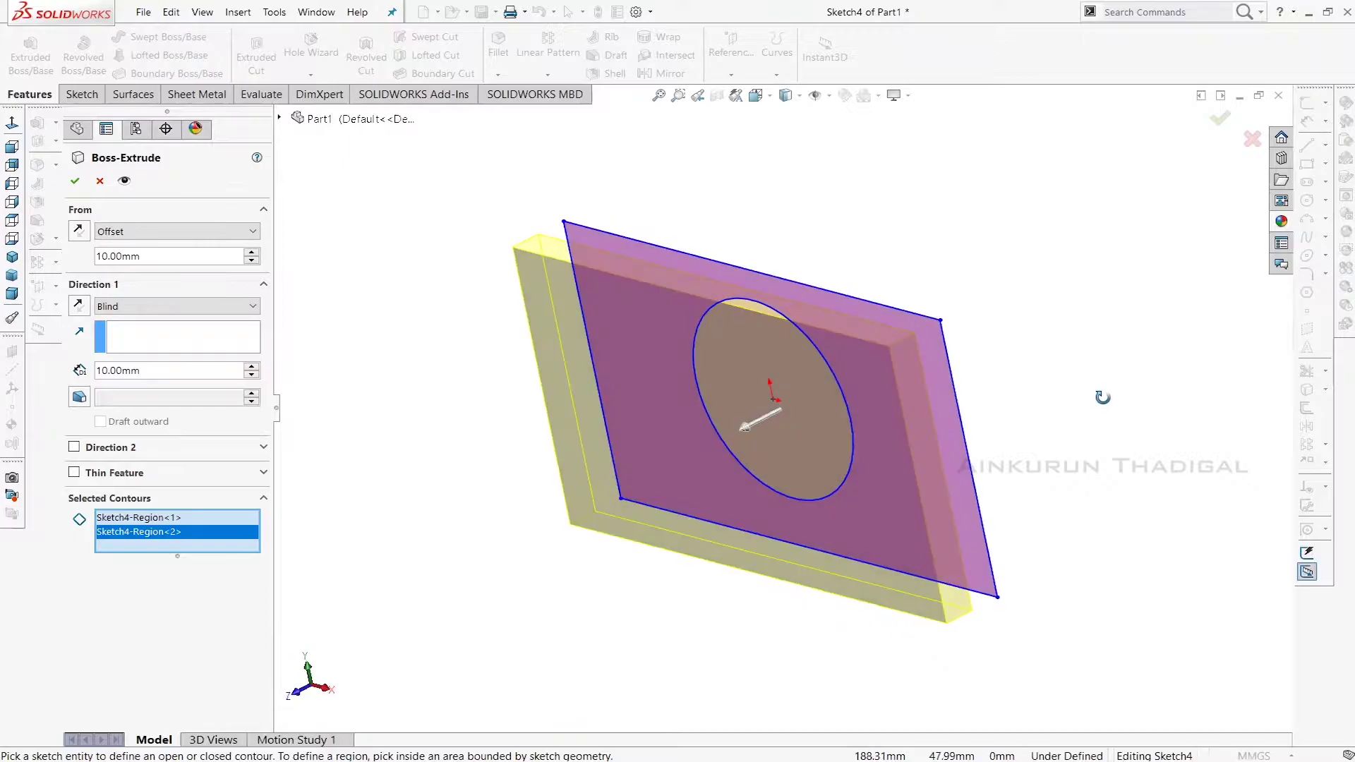
click(187, 232)
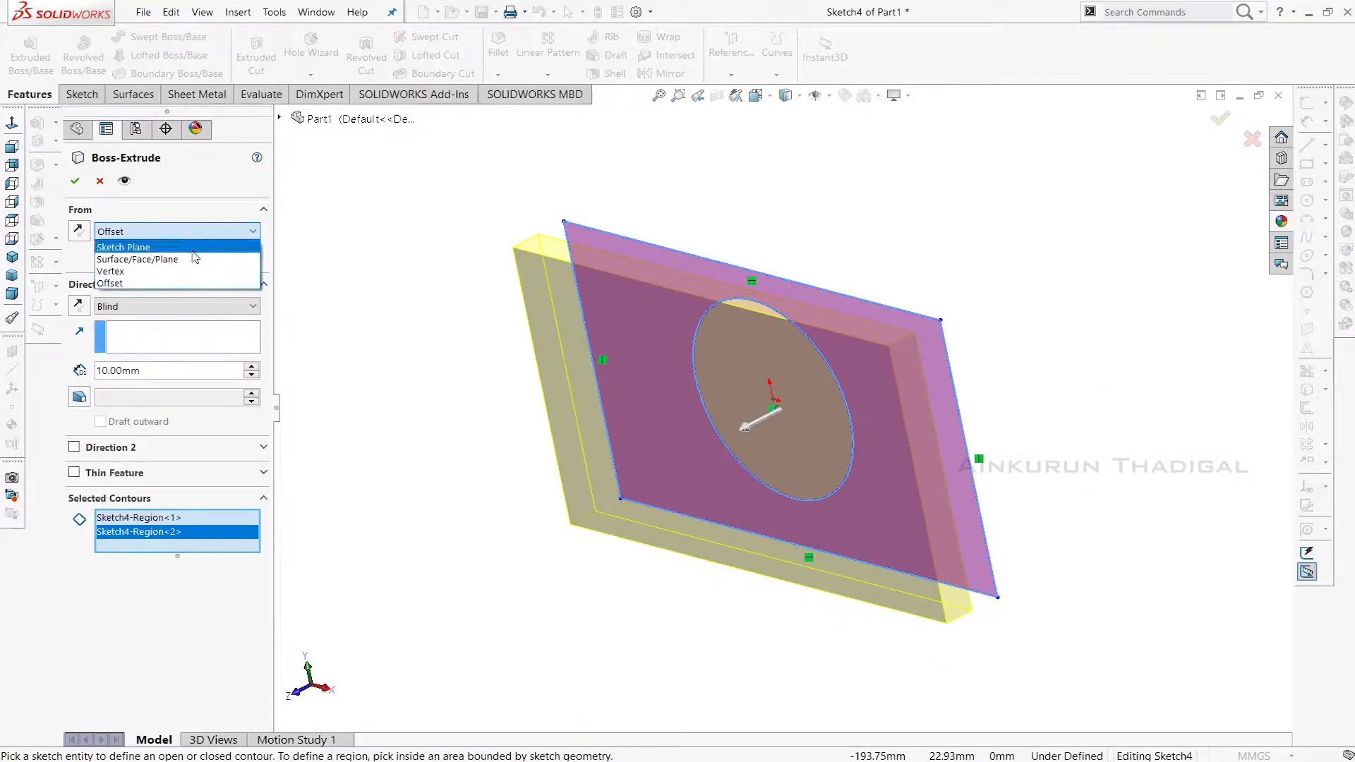
click(189, 247)
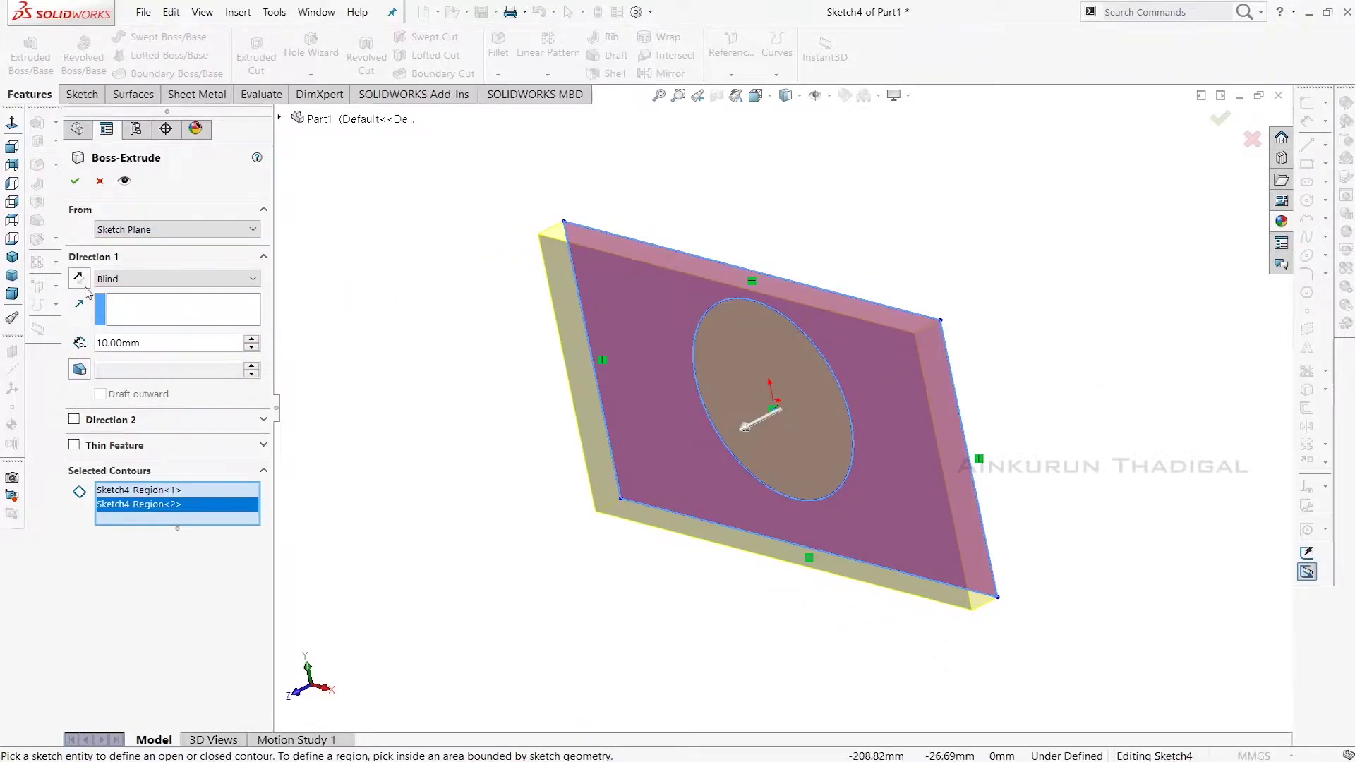
- Try reversing the blind extrusion's direction and flip it back to the original side
click(192, 279)
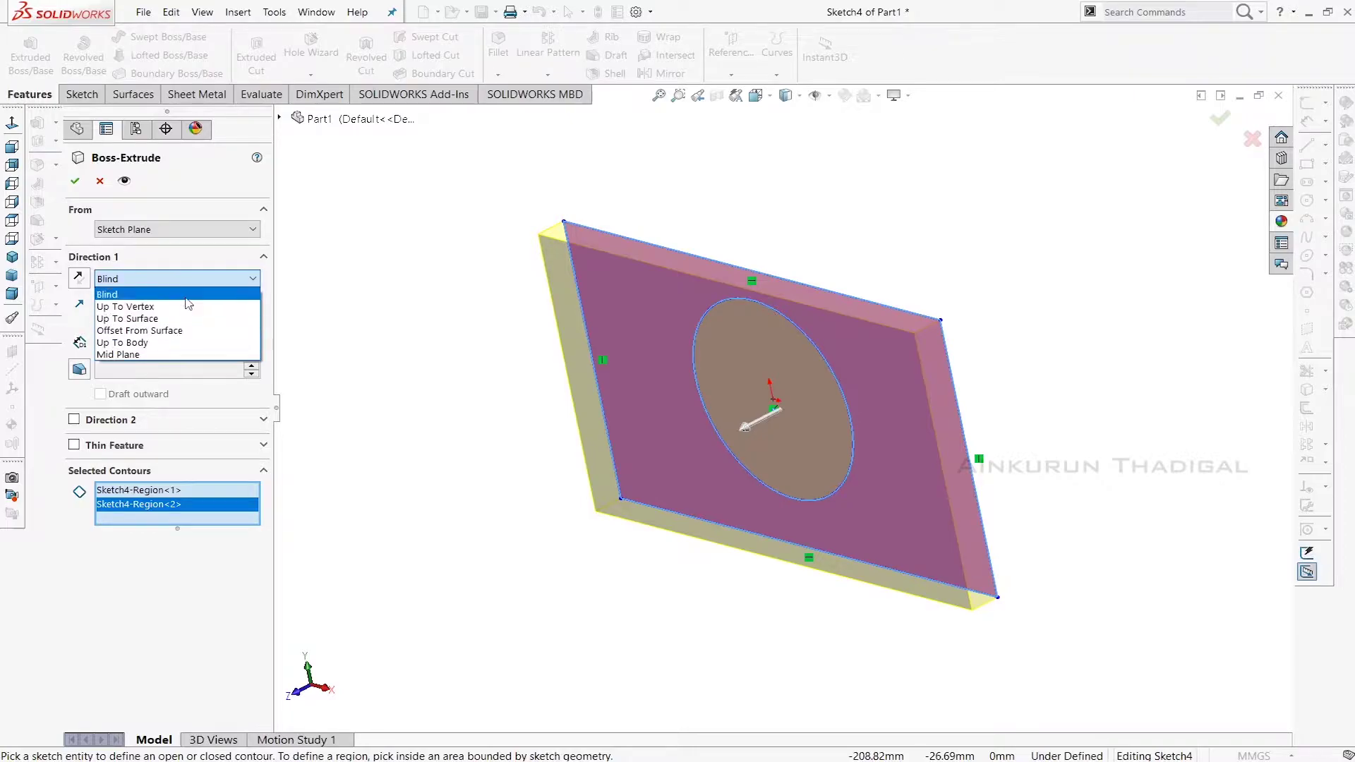
click(213, 280)
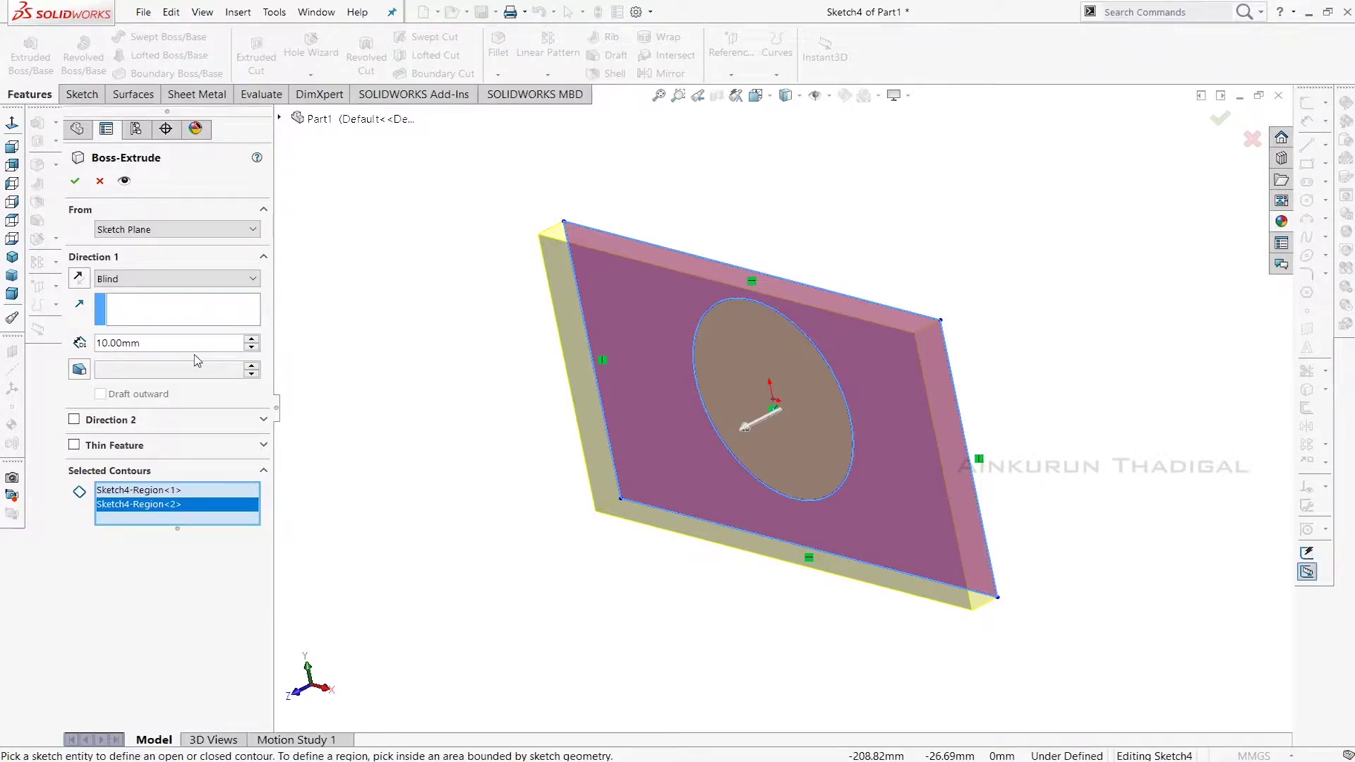
click(83, 287)
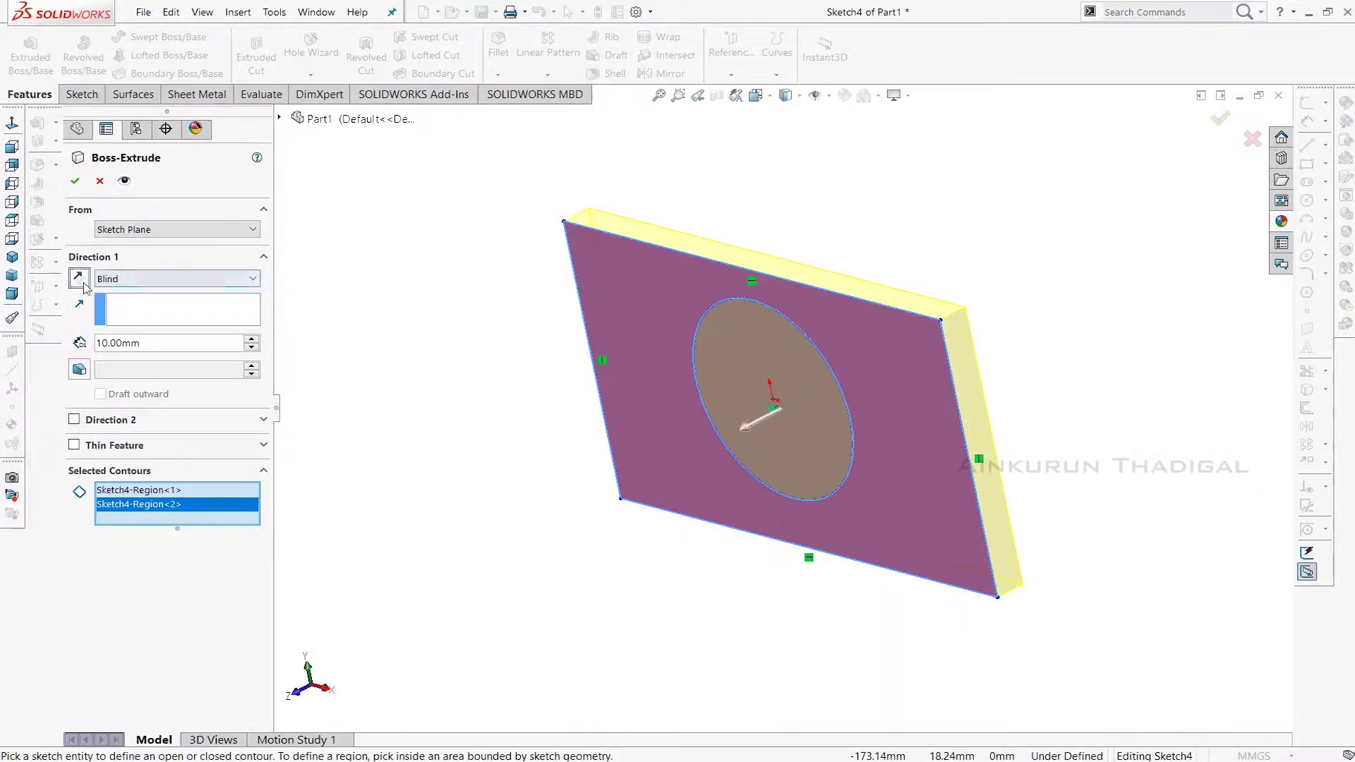
click(83, 287)
- Extrude the selected regions 20 mm with the Mid Plane end condition
click(208, 283)
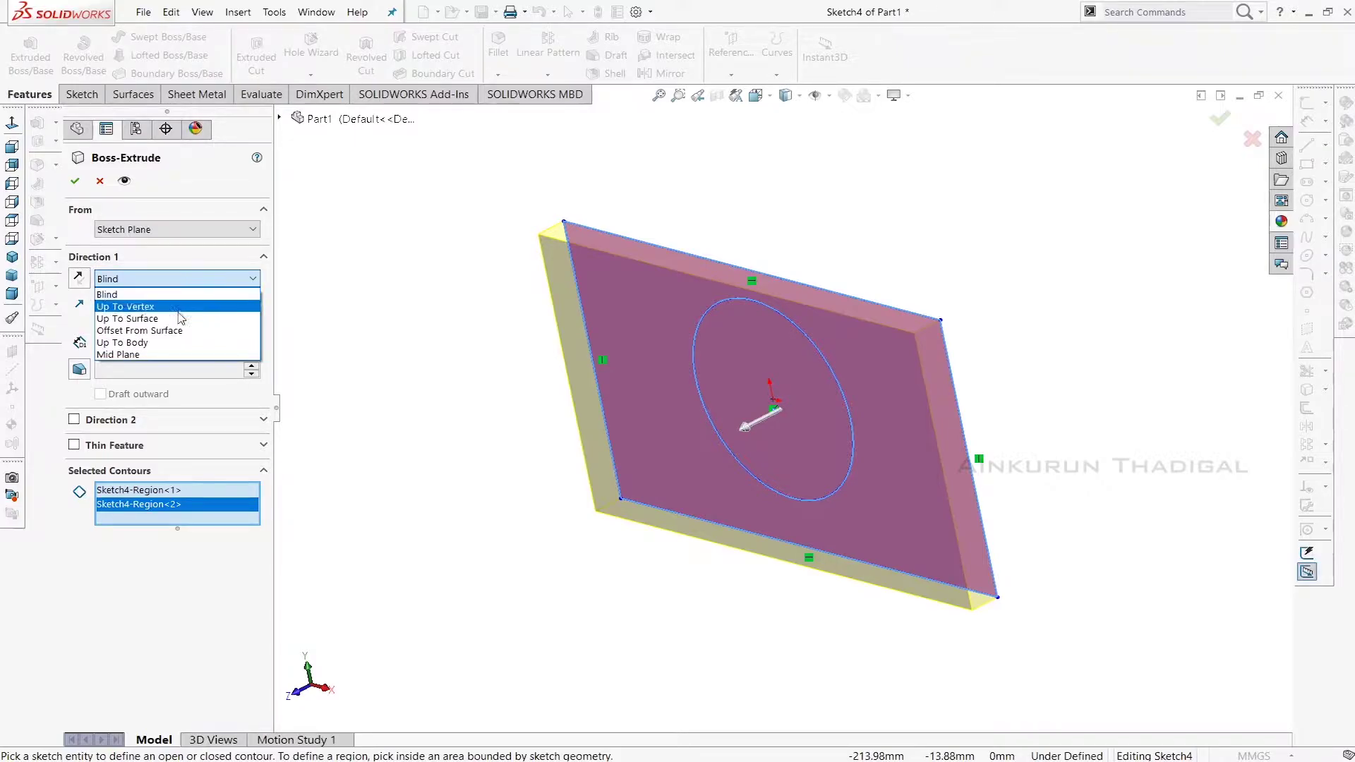
click(147, 355)
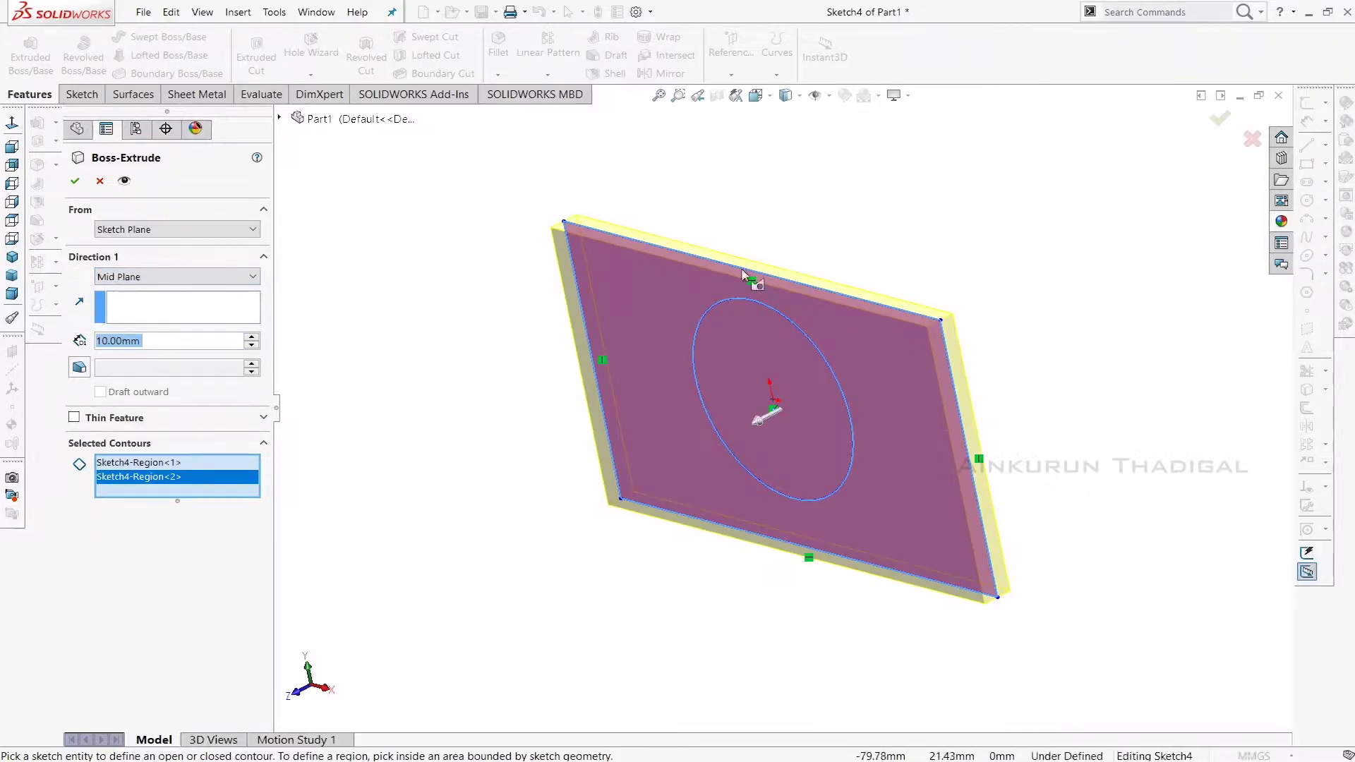
middle_drag(1108, 302, 1068, 297)
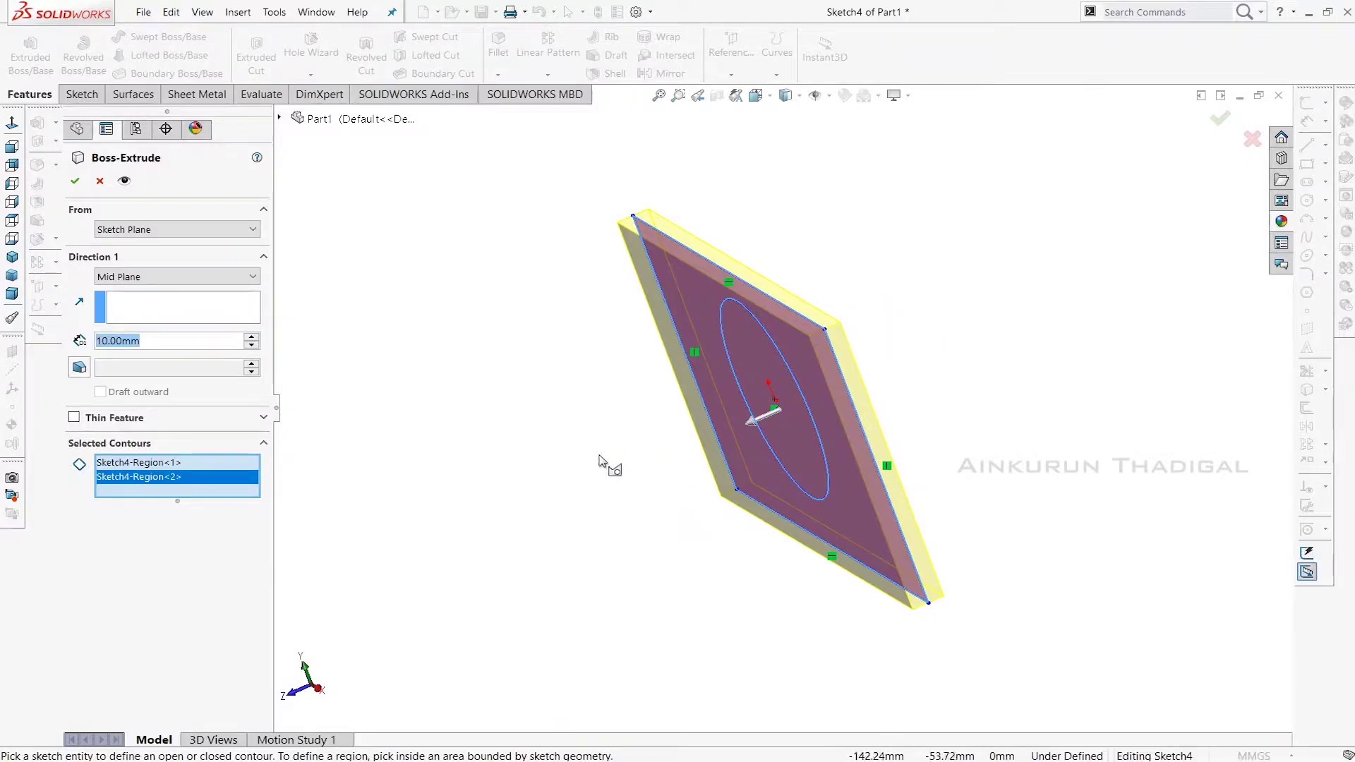
text(20)
key(Return)
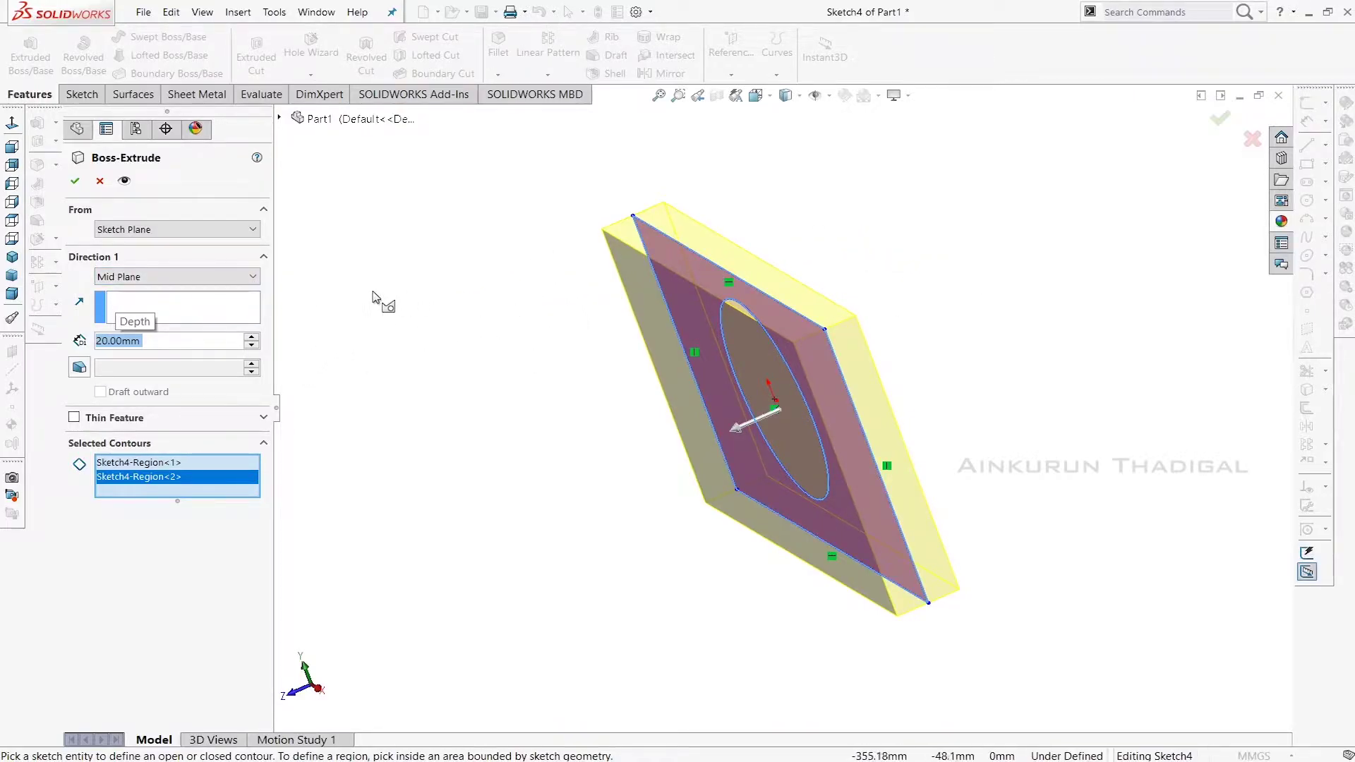
click(75, 182)
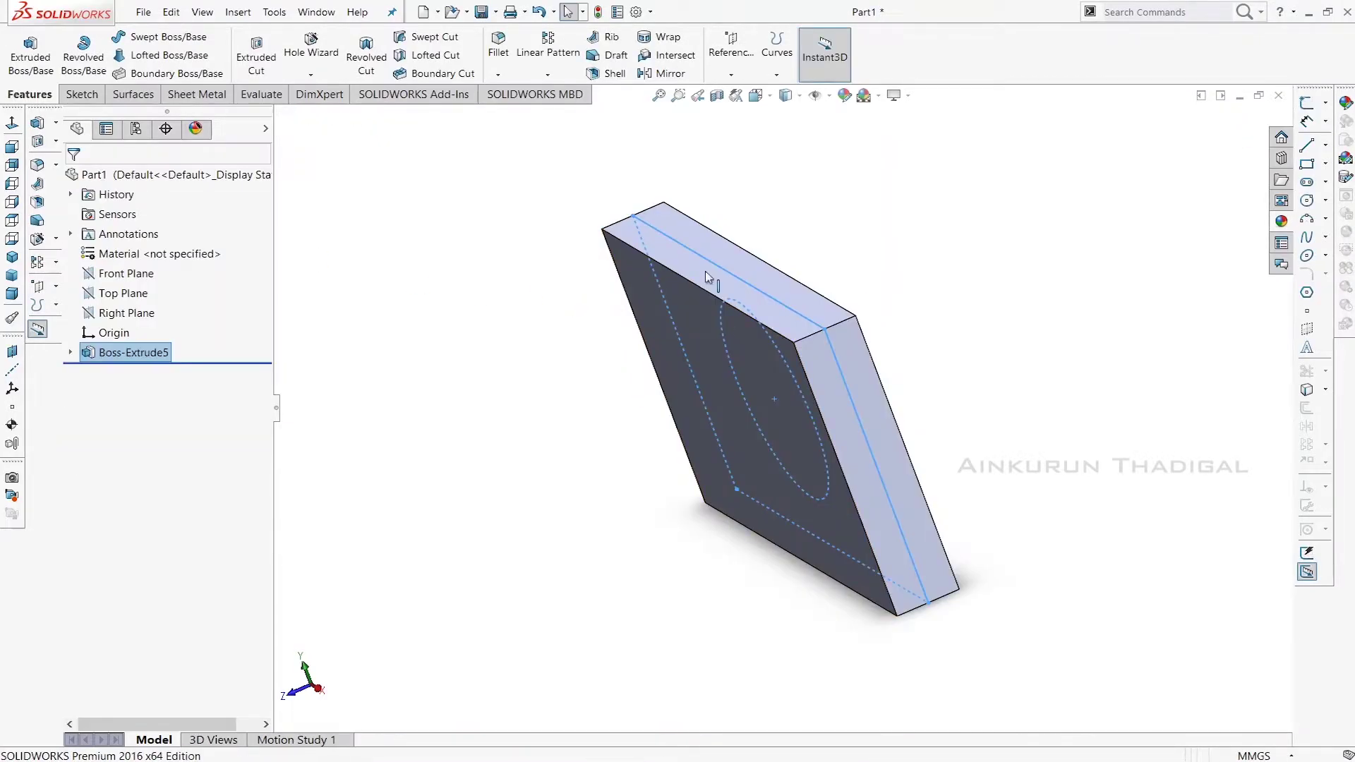
click(979, 331)
middle_drag(979, 331, 1017, 279)
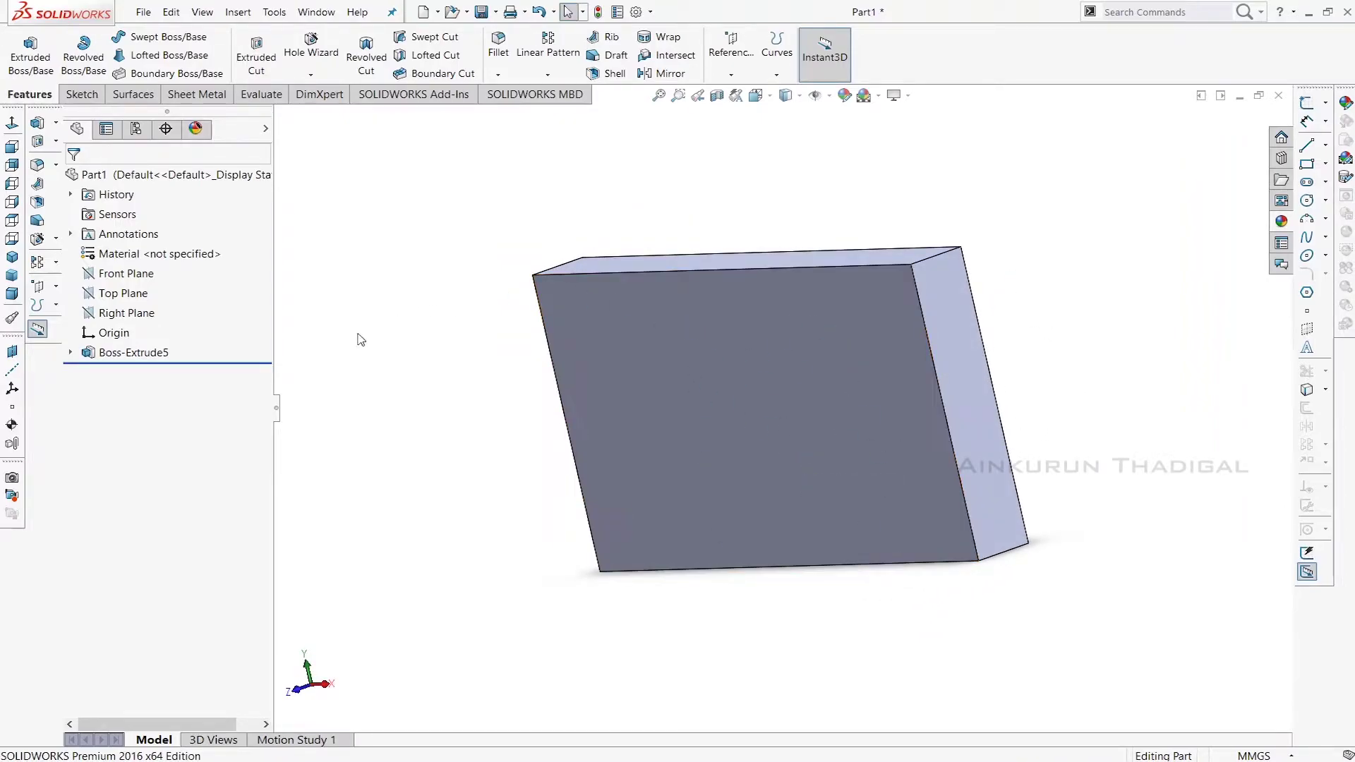
- Begin a Boss-Extrude reusing the block's sketch, replacing the selected contours with only the circular region
click(71, 352)
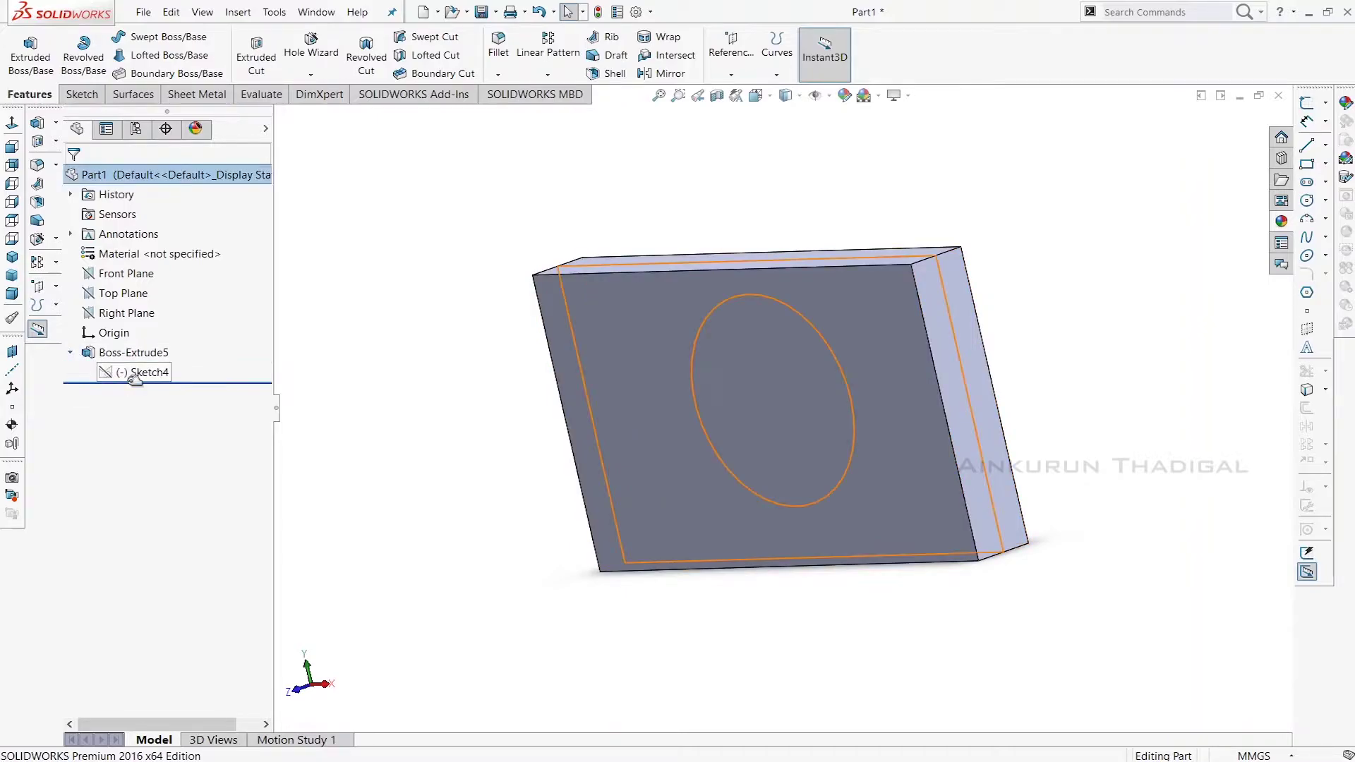
click(141, 373)
click(32, 53)
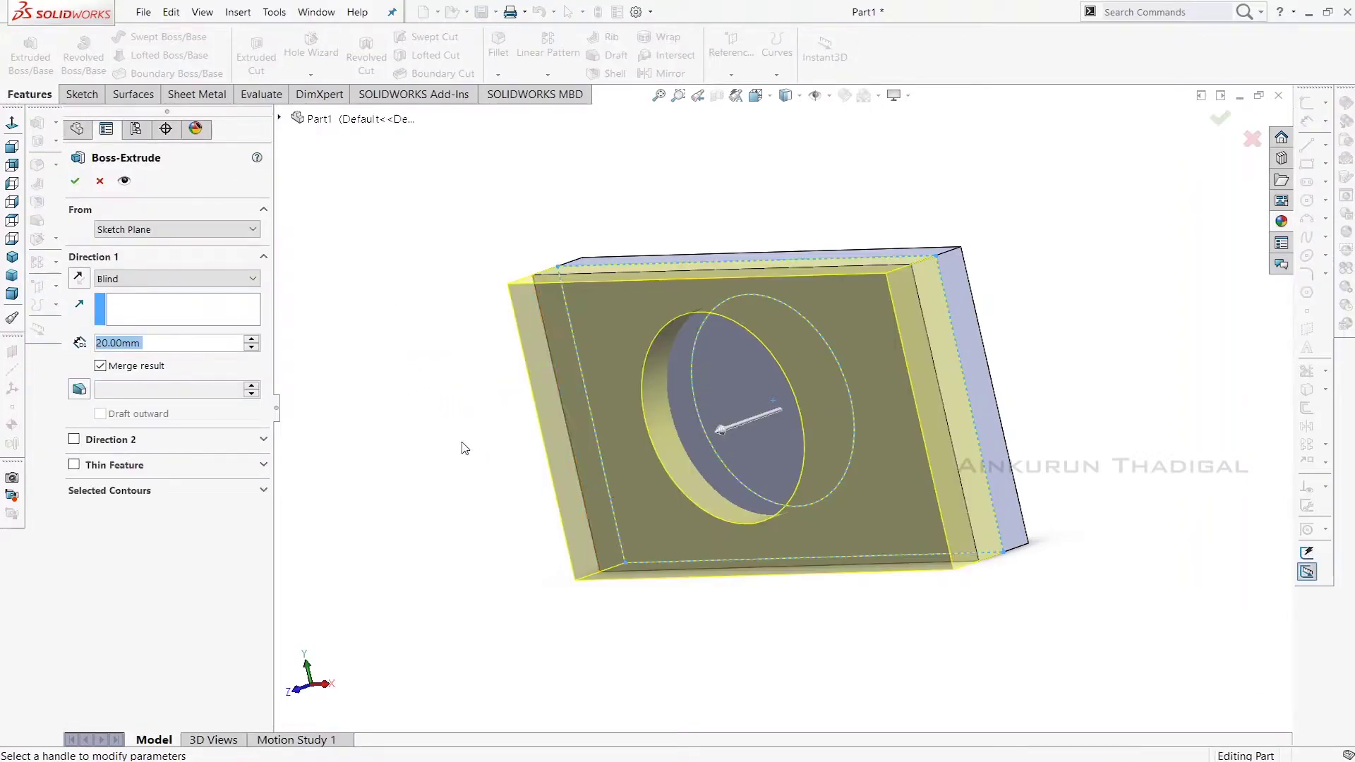
click(168, 490)
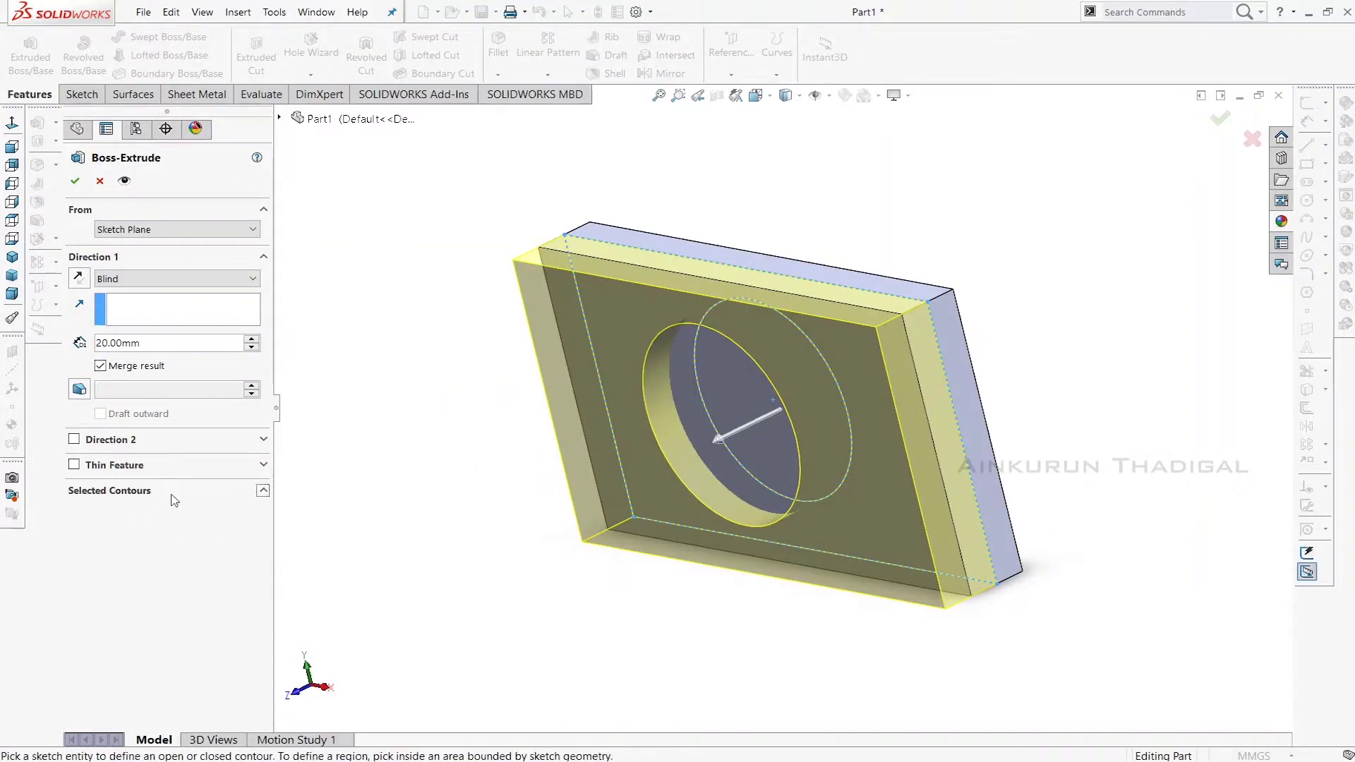
right_click(183, 514)
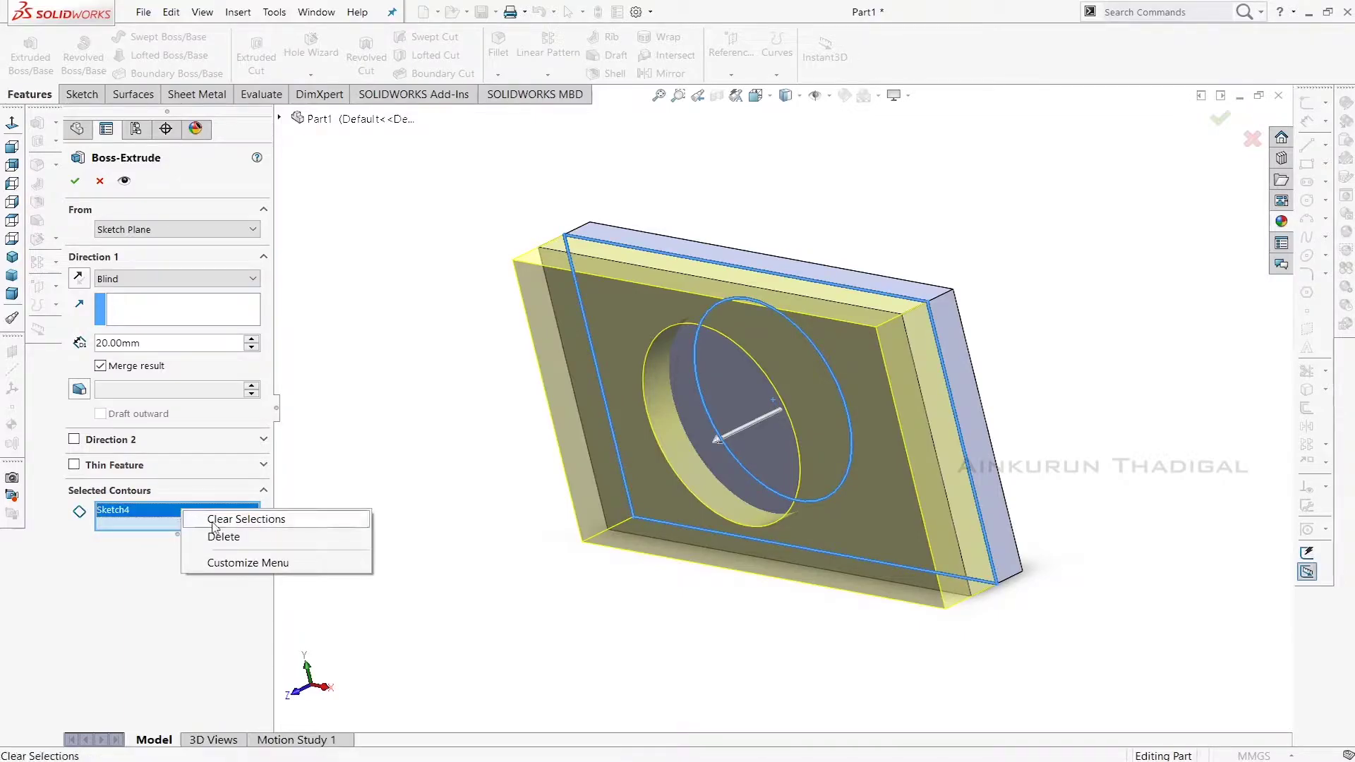
click(215, 517)
click(744, 395)
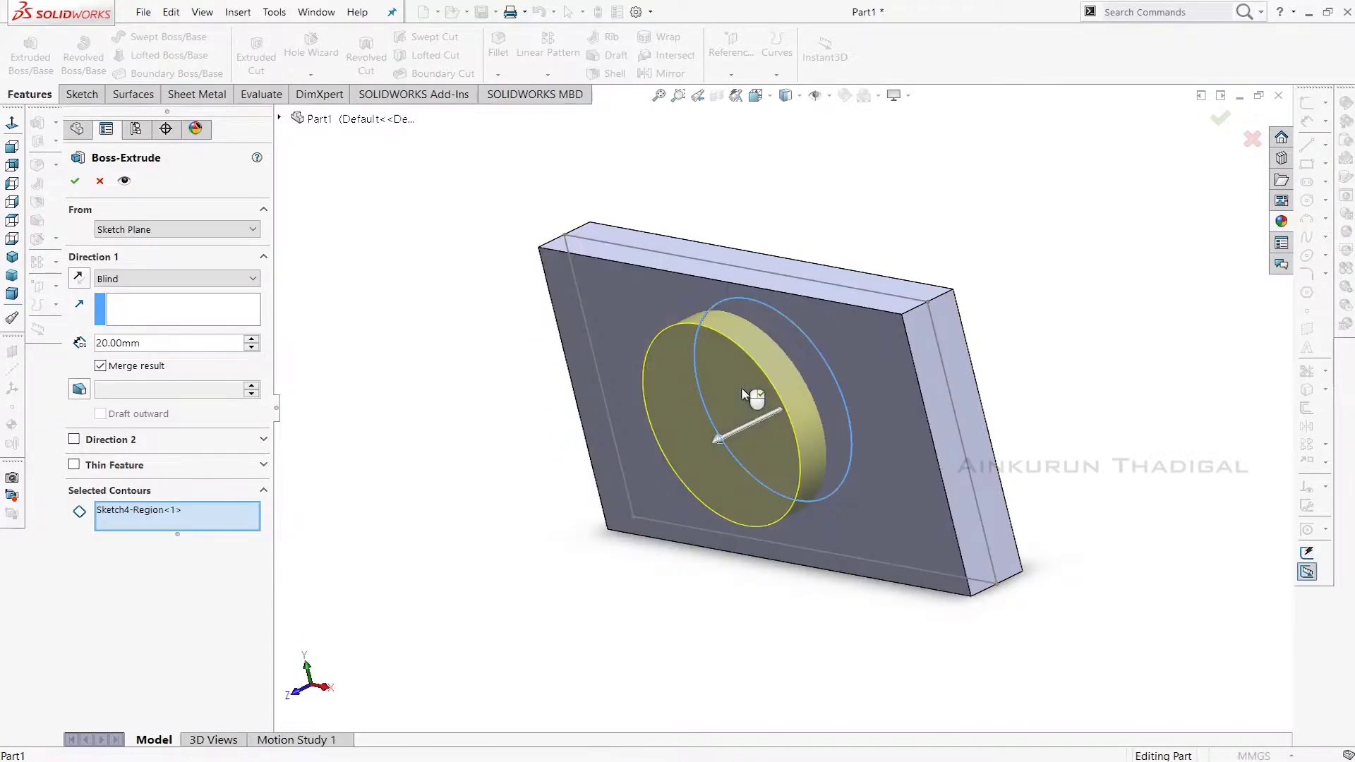
- Try a 30 mm blind depth for the circular region, and set the depth back to 20 mm
middle_drag(1074, 391, 867, 367)
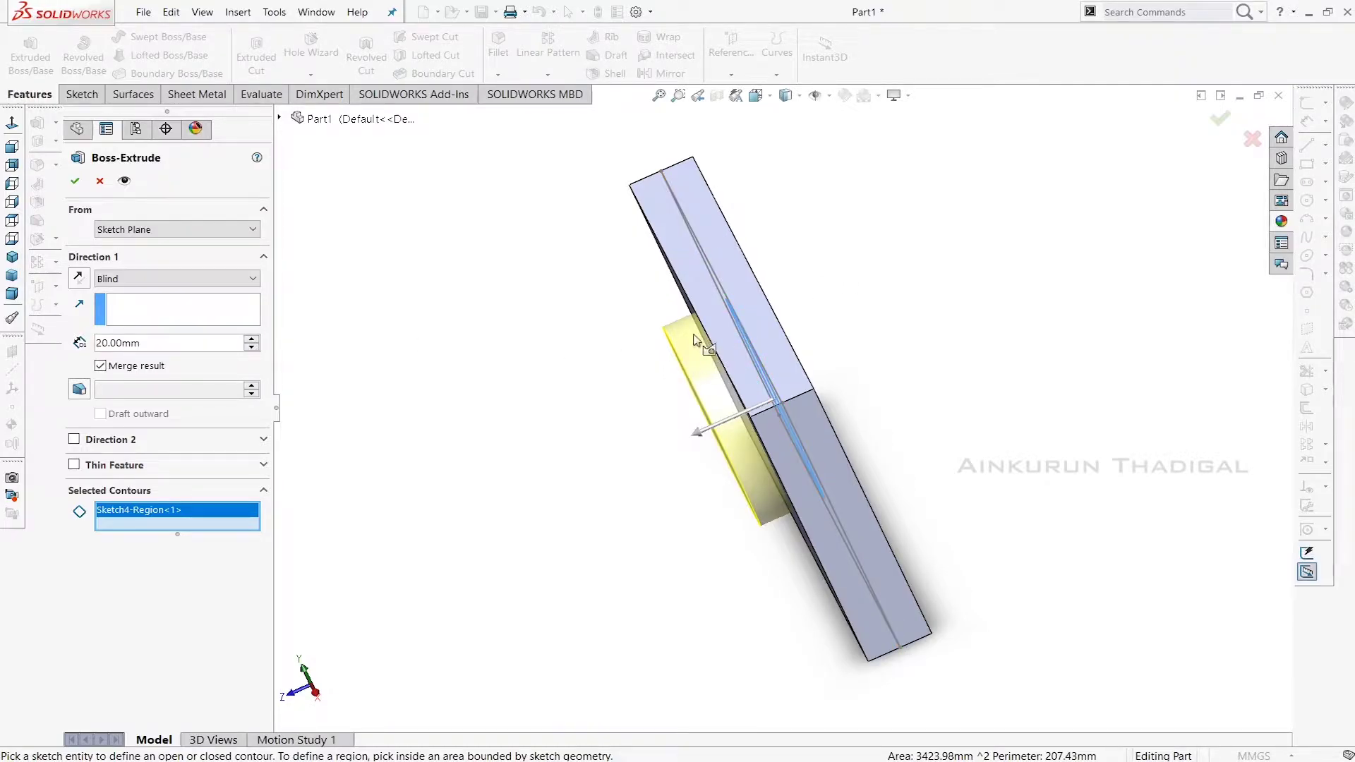
middle_drag(611, 340, 646, 343)
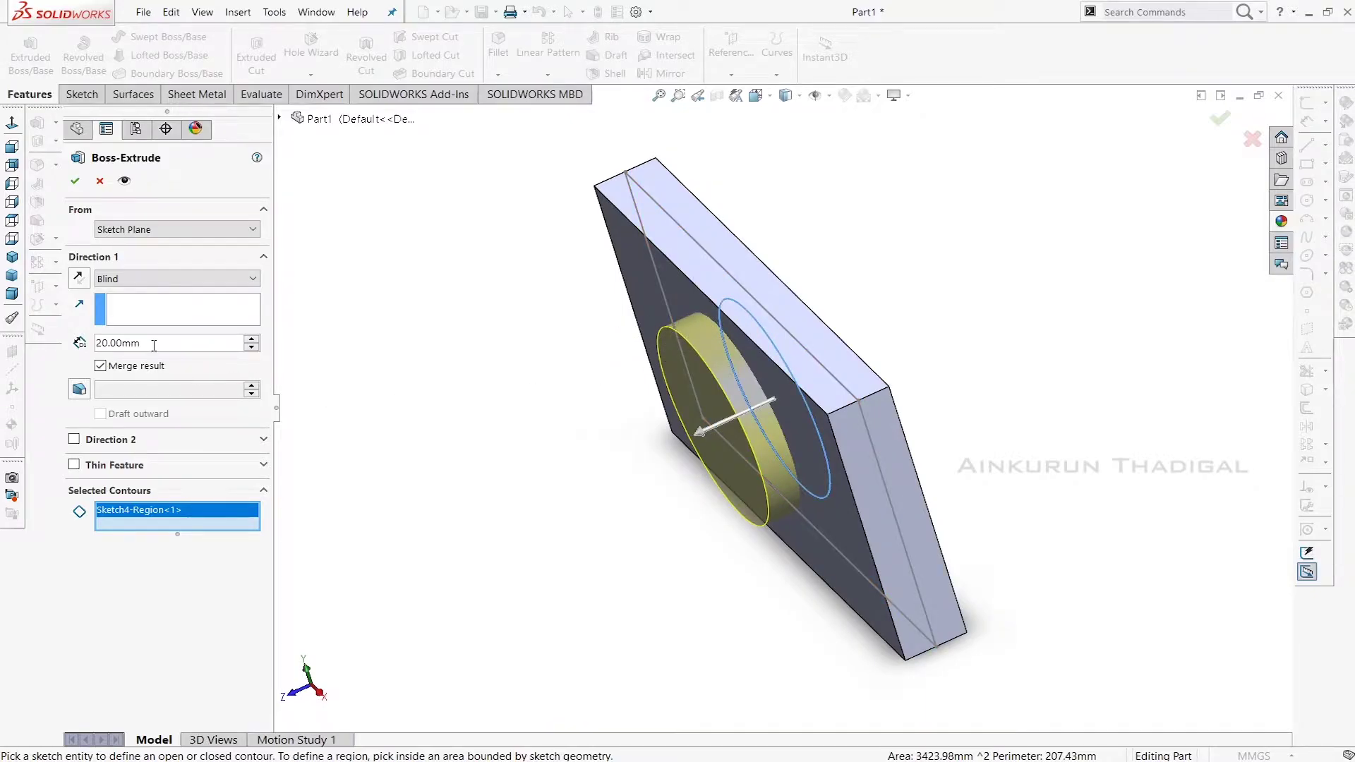
text(30)
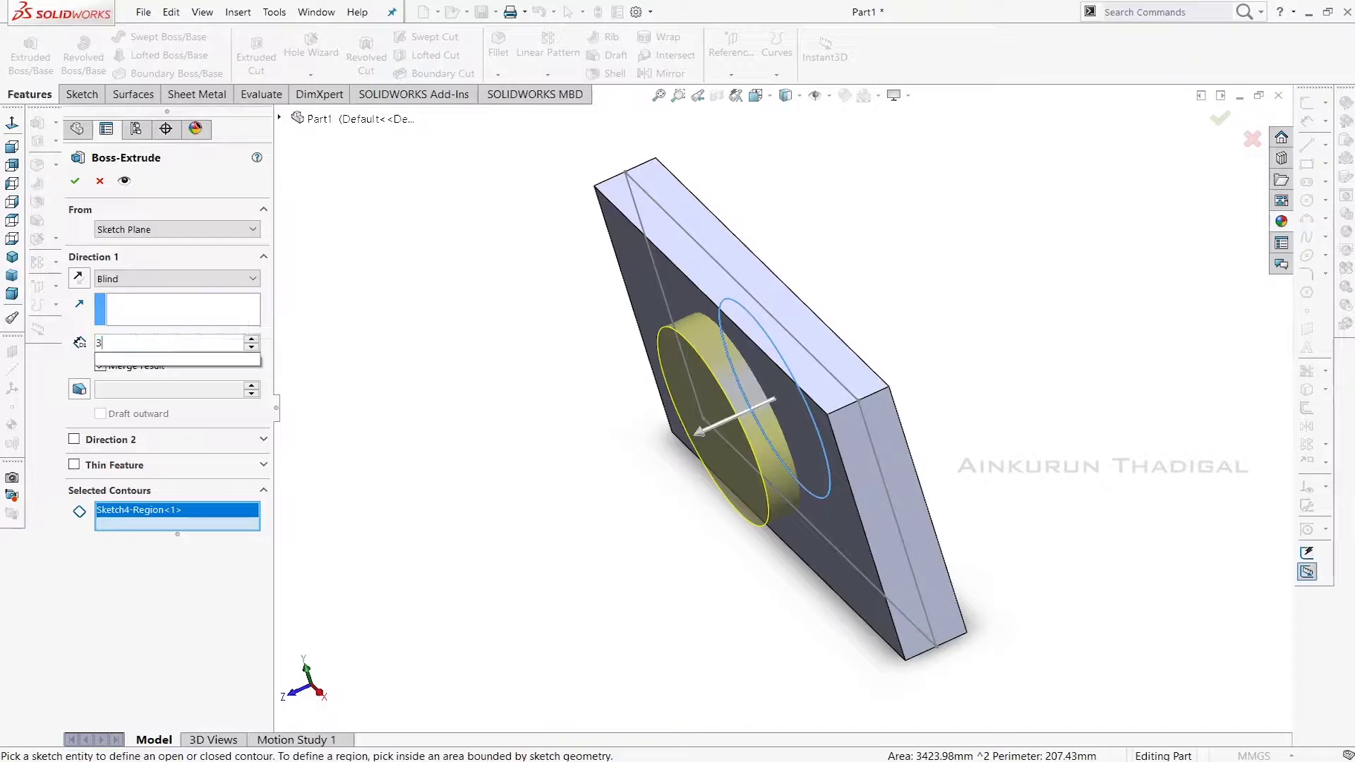
key(Return)
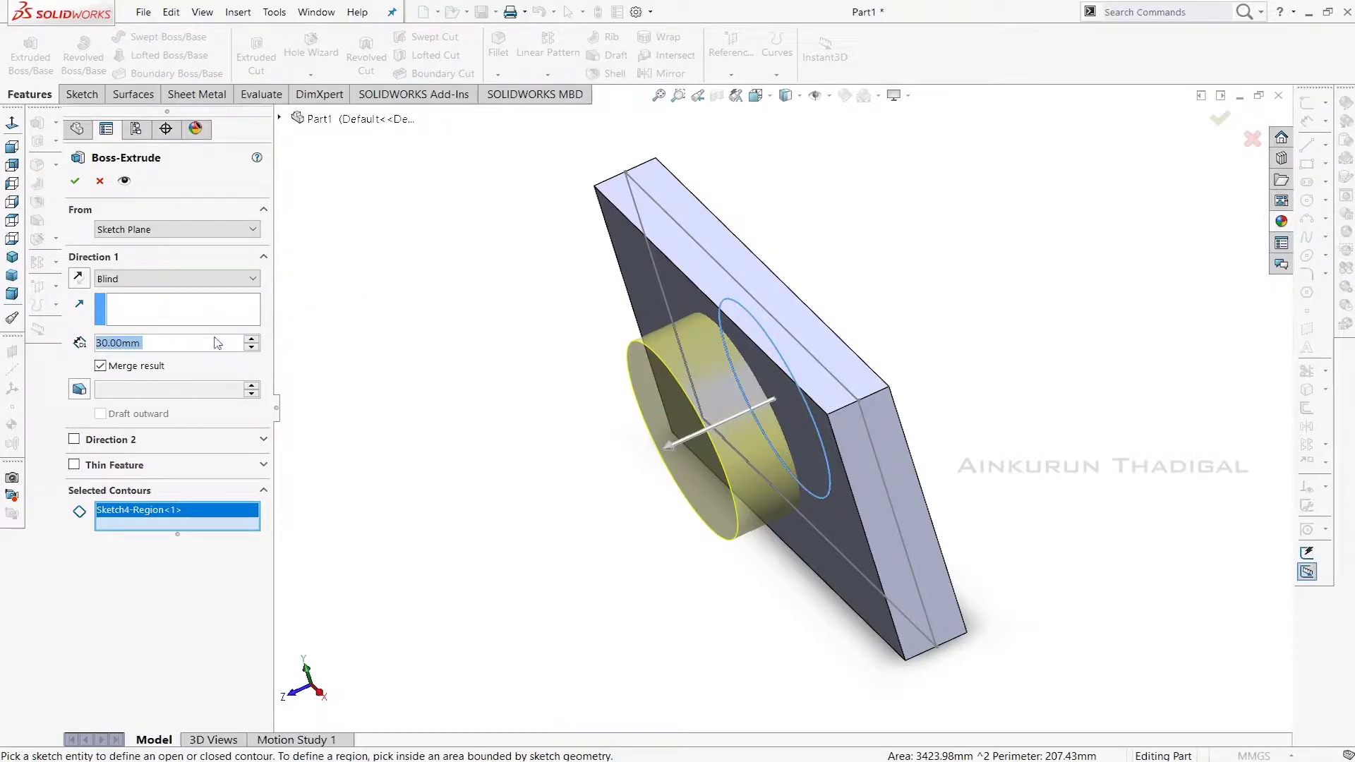
text(20)
key(Return)
- Extrude the circular region 20 mm blind, starting from a 10 mm offset
click(220, 230)
click(186, 282)
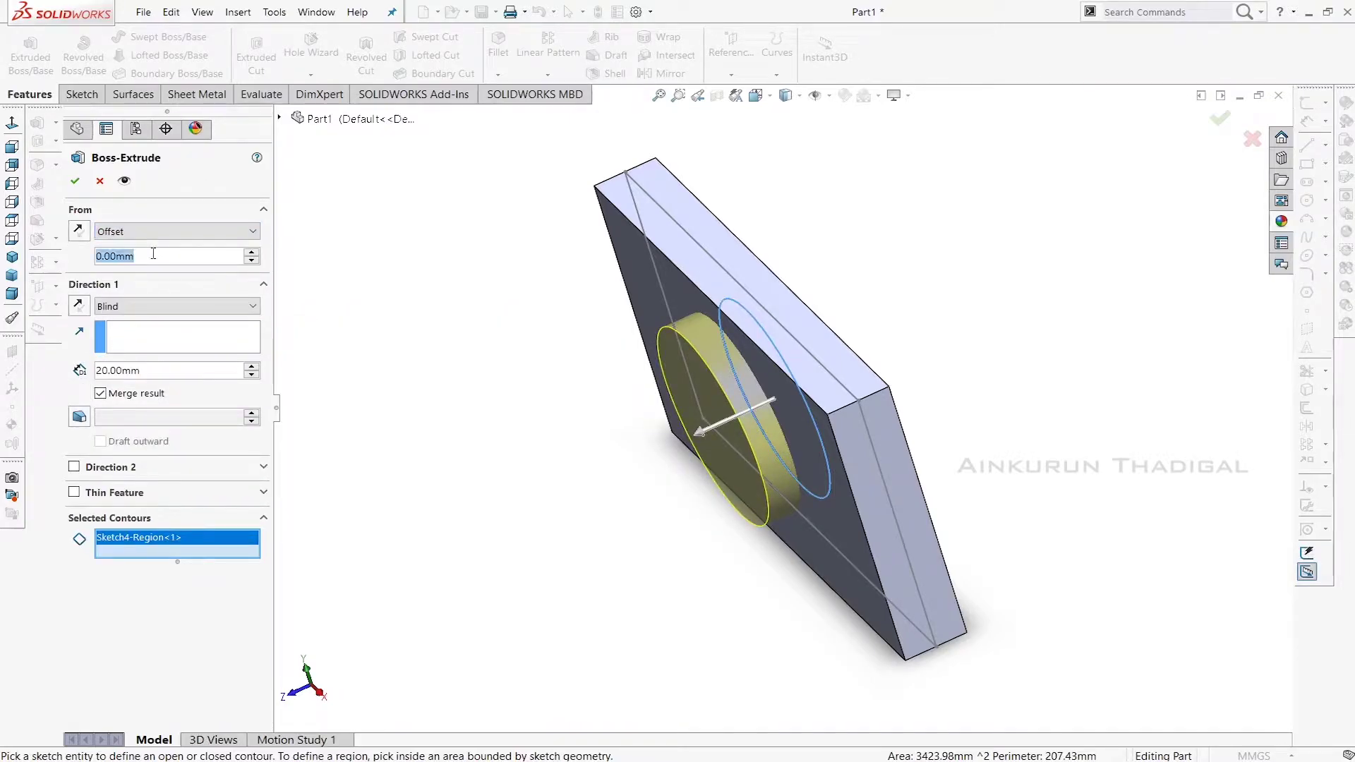
text(10)
key(Return)
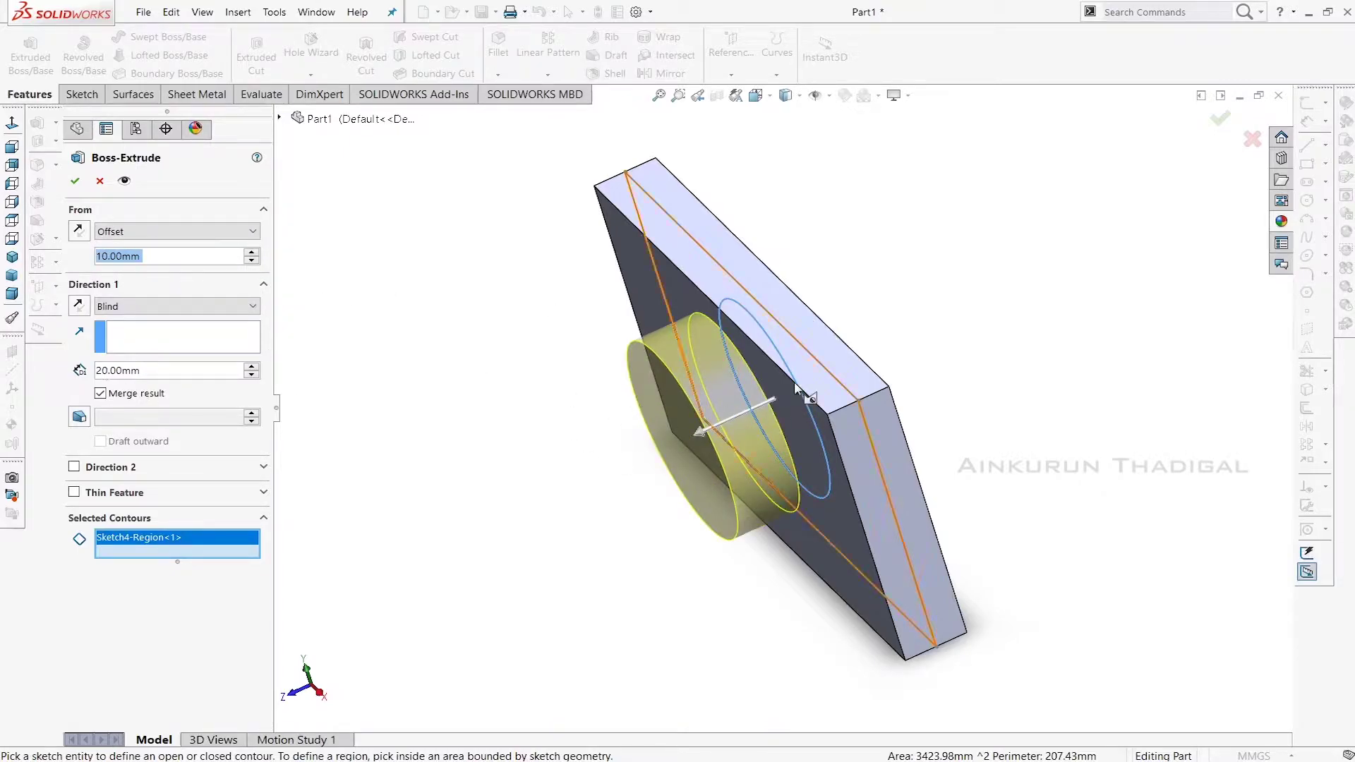
middle_drag(998, 388, 1028, 387)
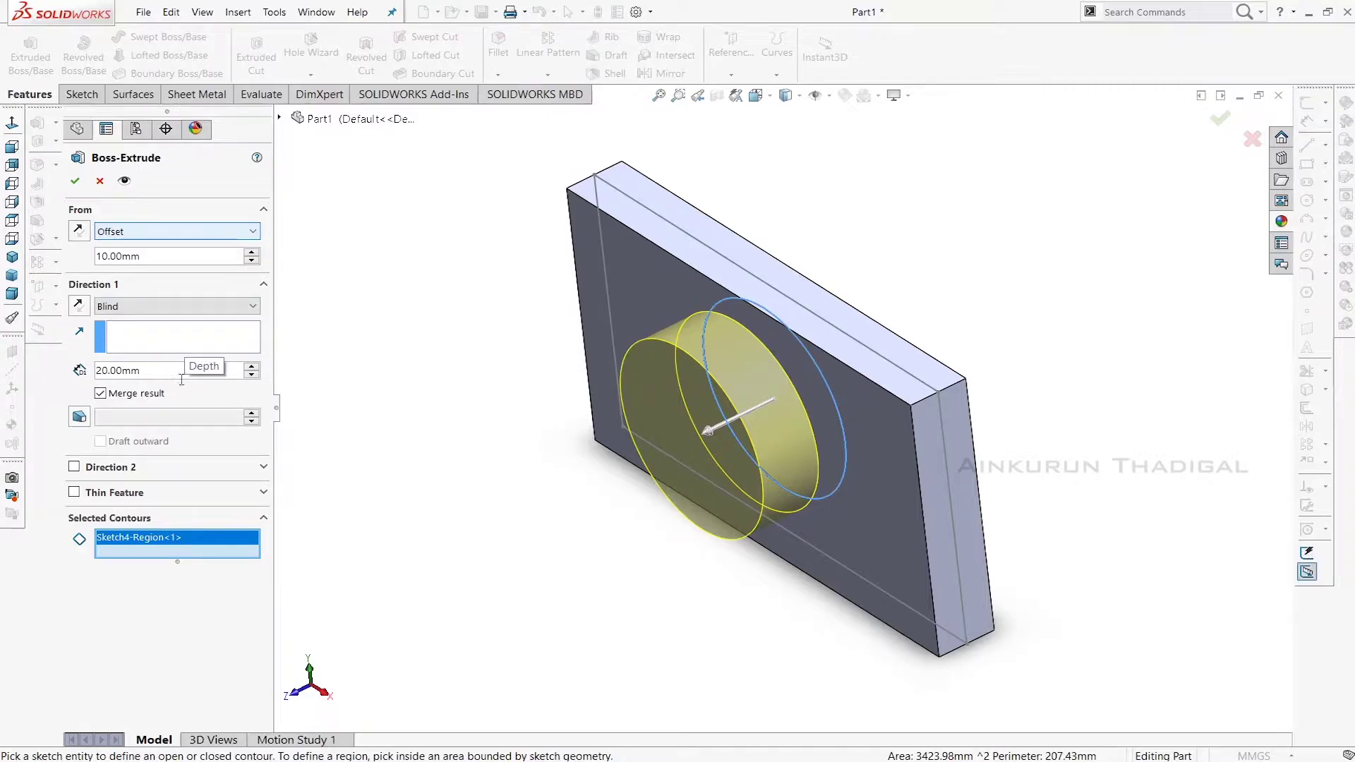
click(73, 181)
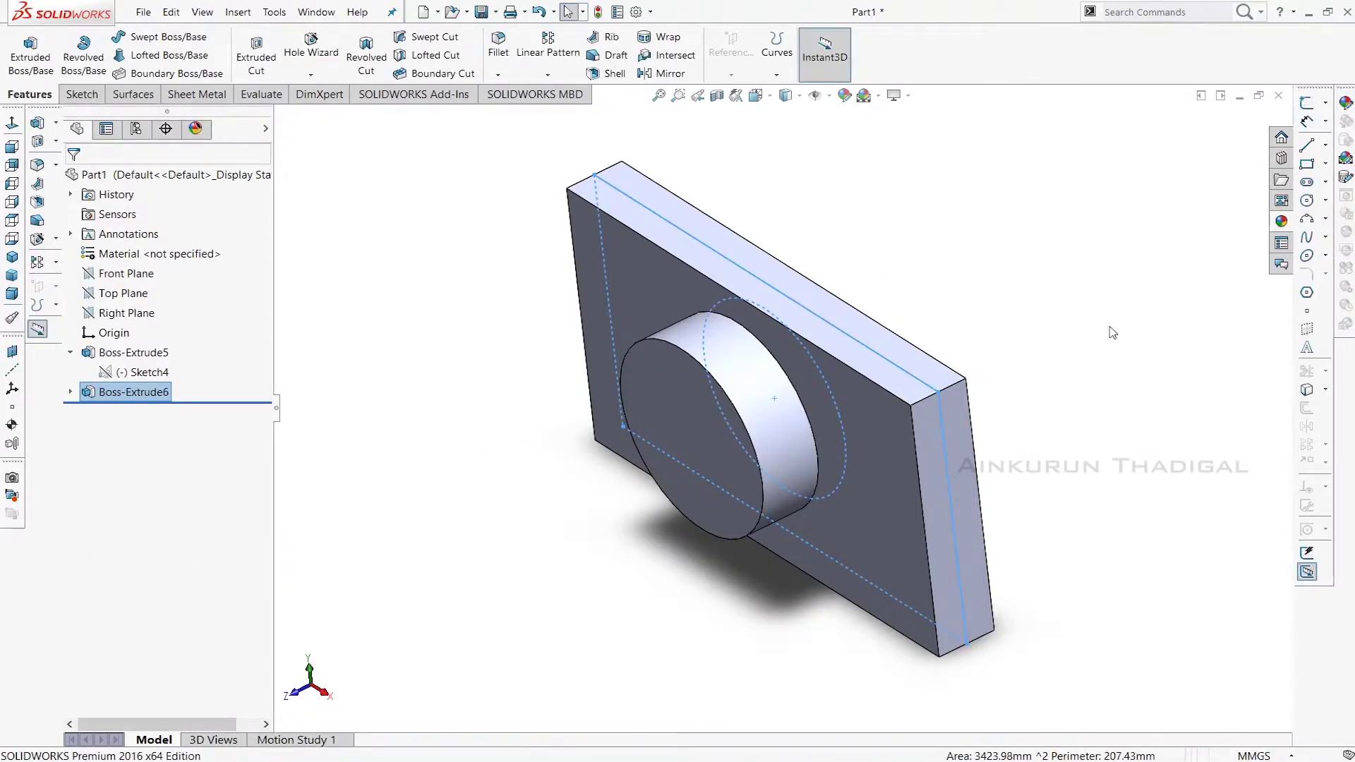
click(1046, 314)
- Start a sketch on the block's narrow side face and draw a rectangle about 12 by 17 mm against the middle of its boss-side edge
middle_drag(1021, 346, 1049, 314)
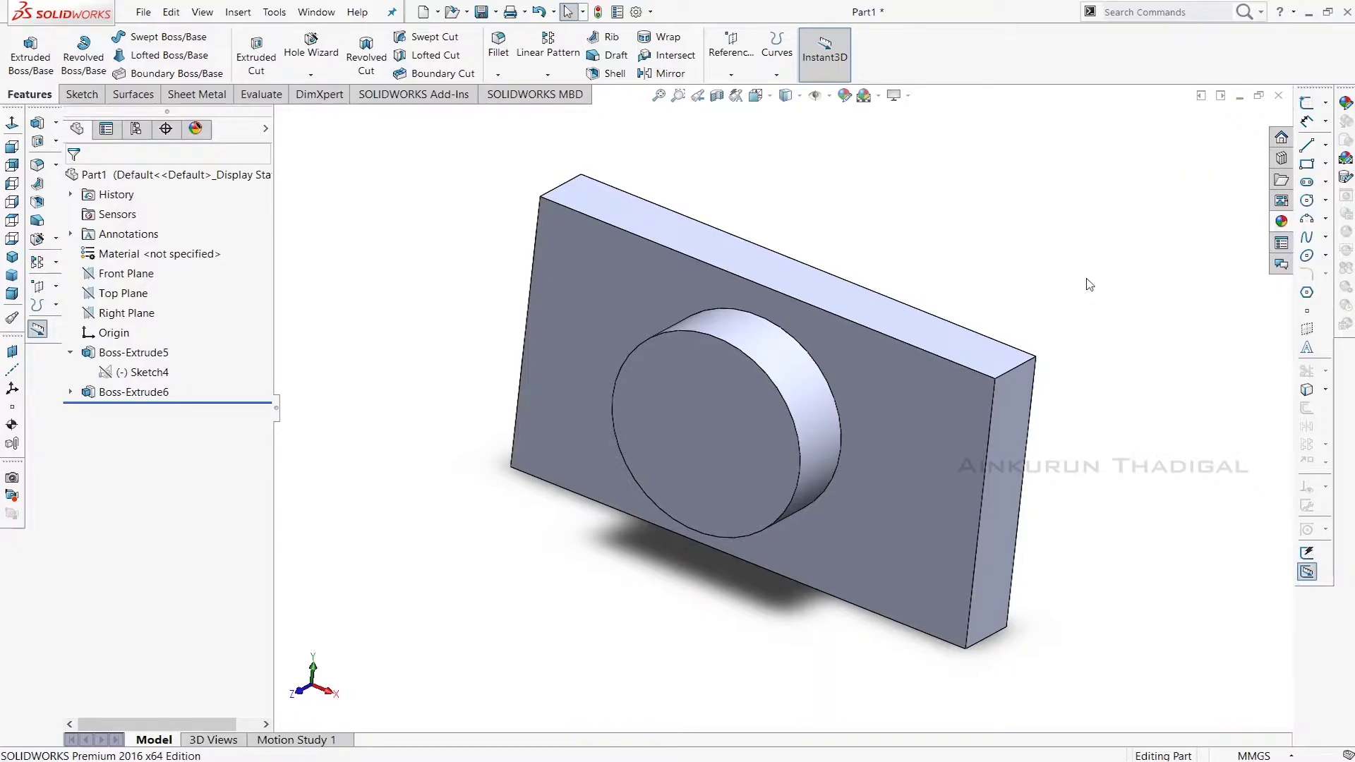
click(1004, 410)
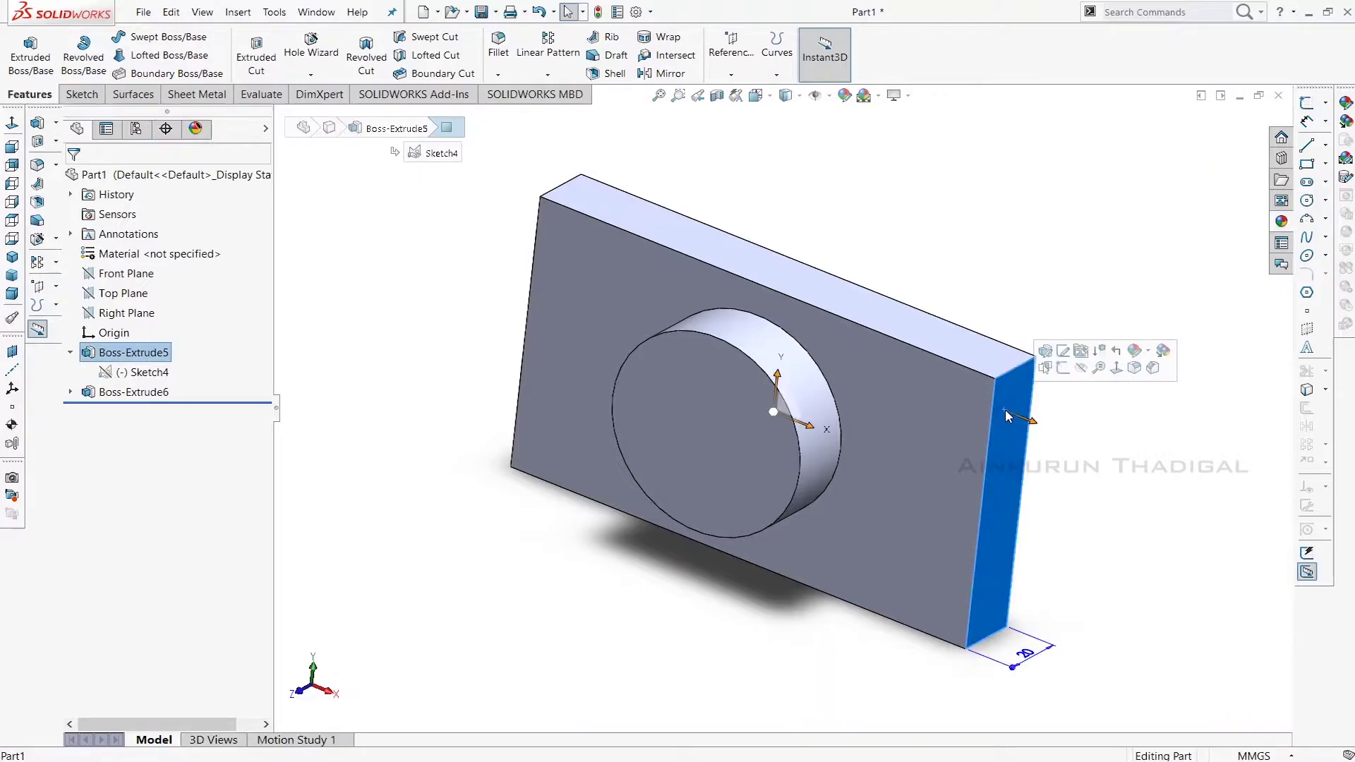
click(1306, 103)
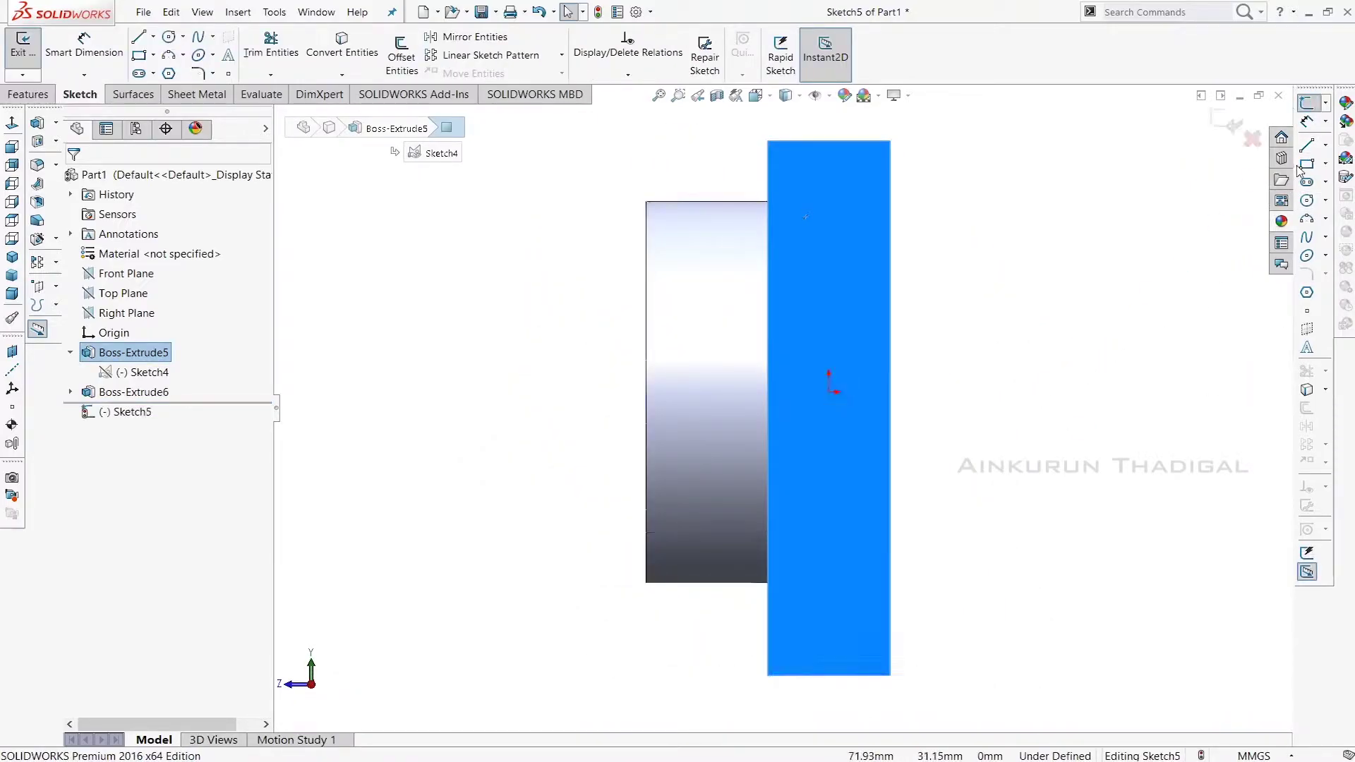
click(692, 338)
click(752, 392)
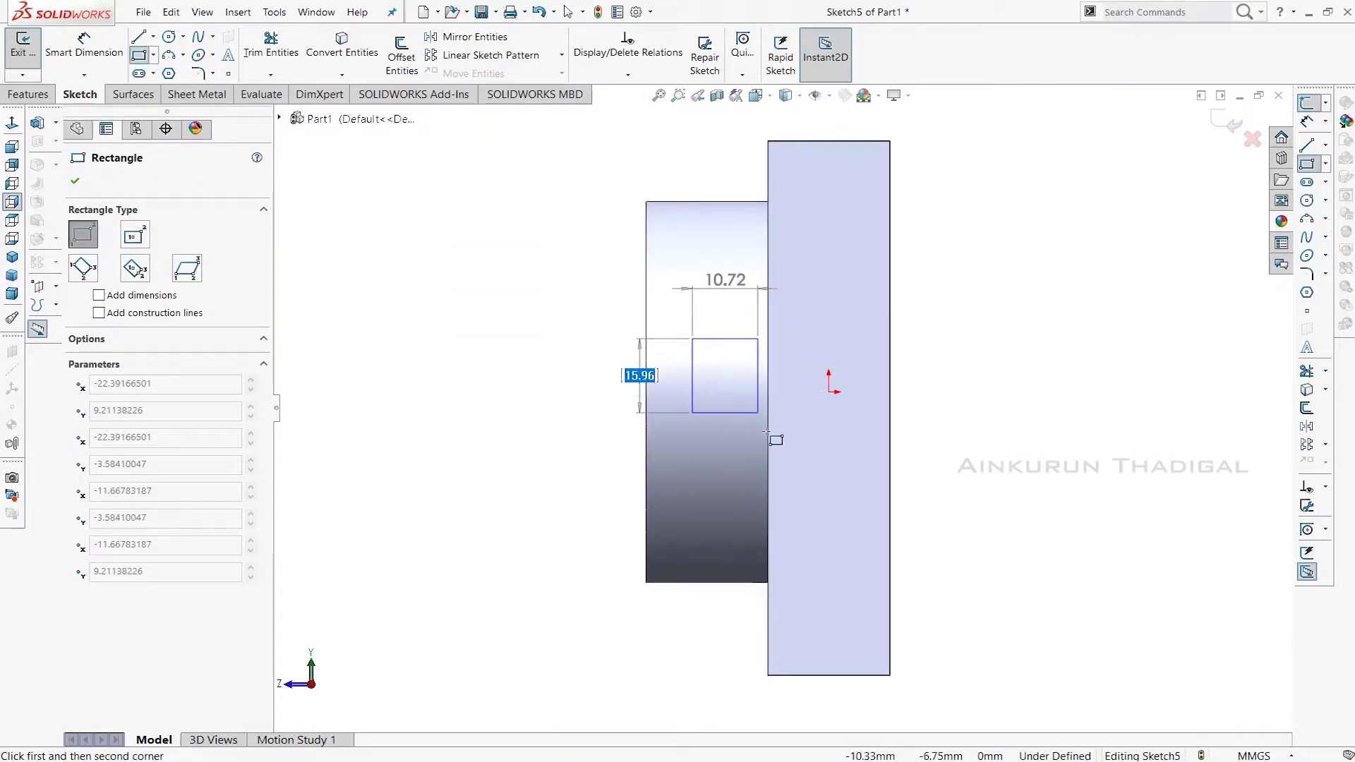
click(767, 435)
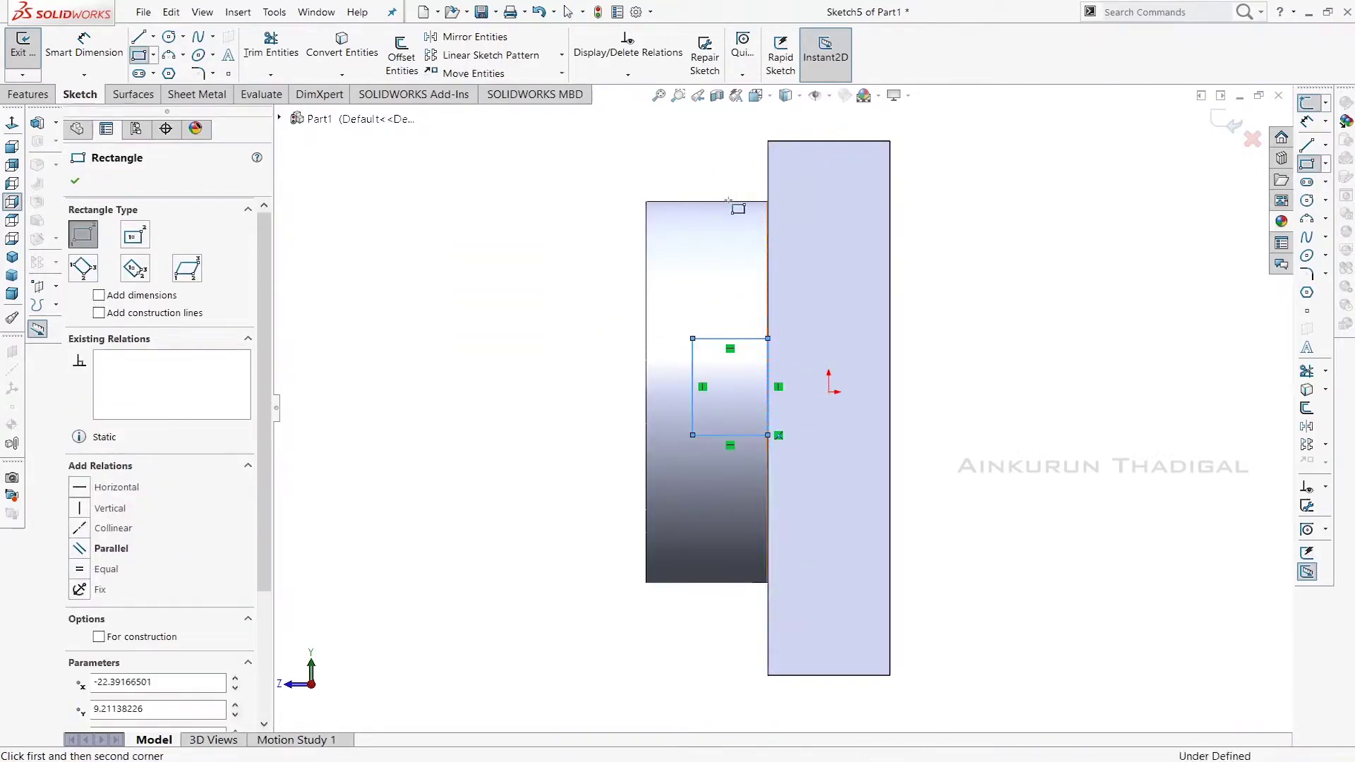
- Add two rectangles against the same edge: one near its upper end, about 12 by 14 mm, and one near its lower end, about 8 by 14 mm
click(697, 164)
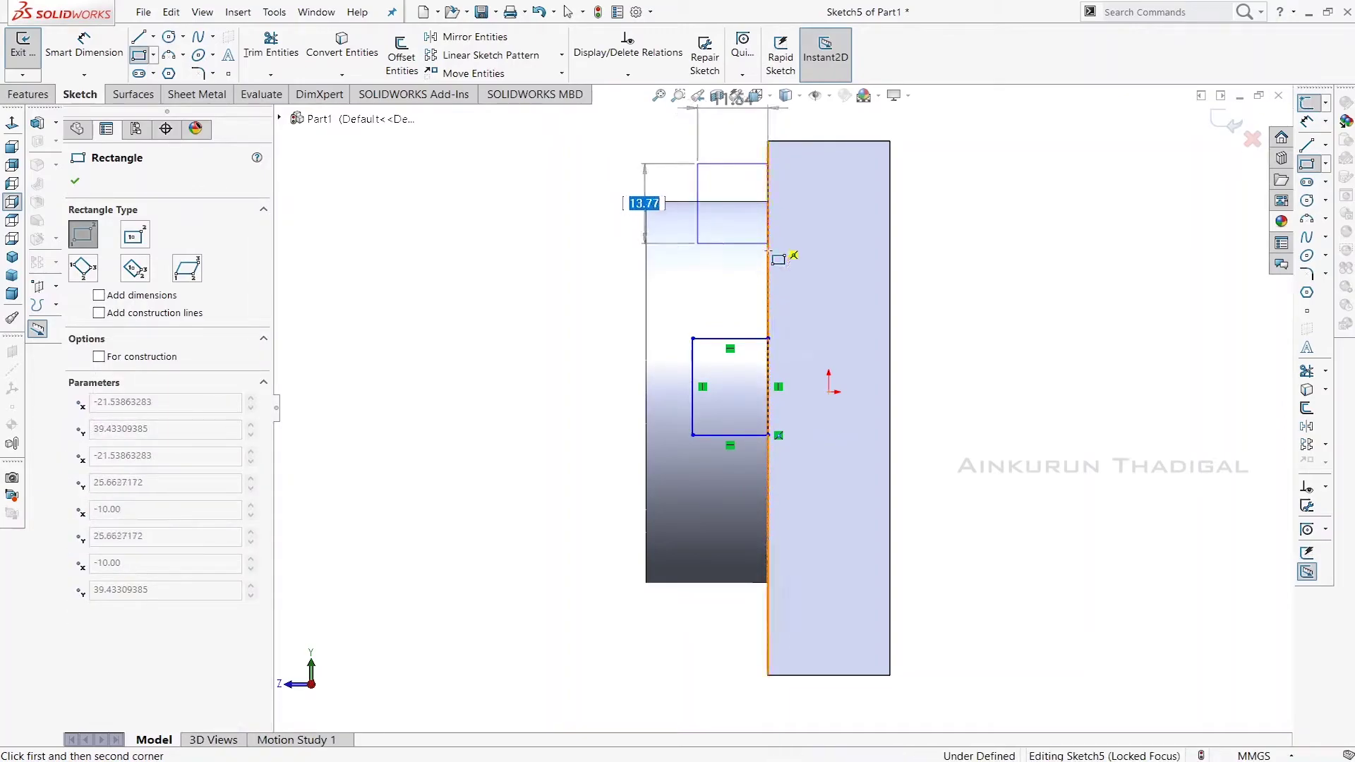
click(767, 243)
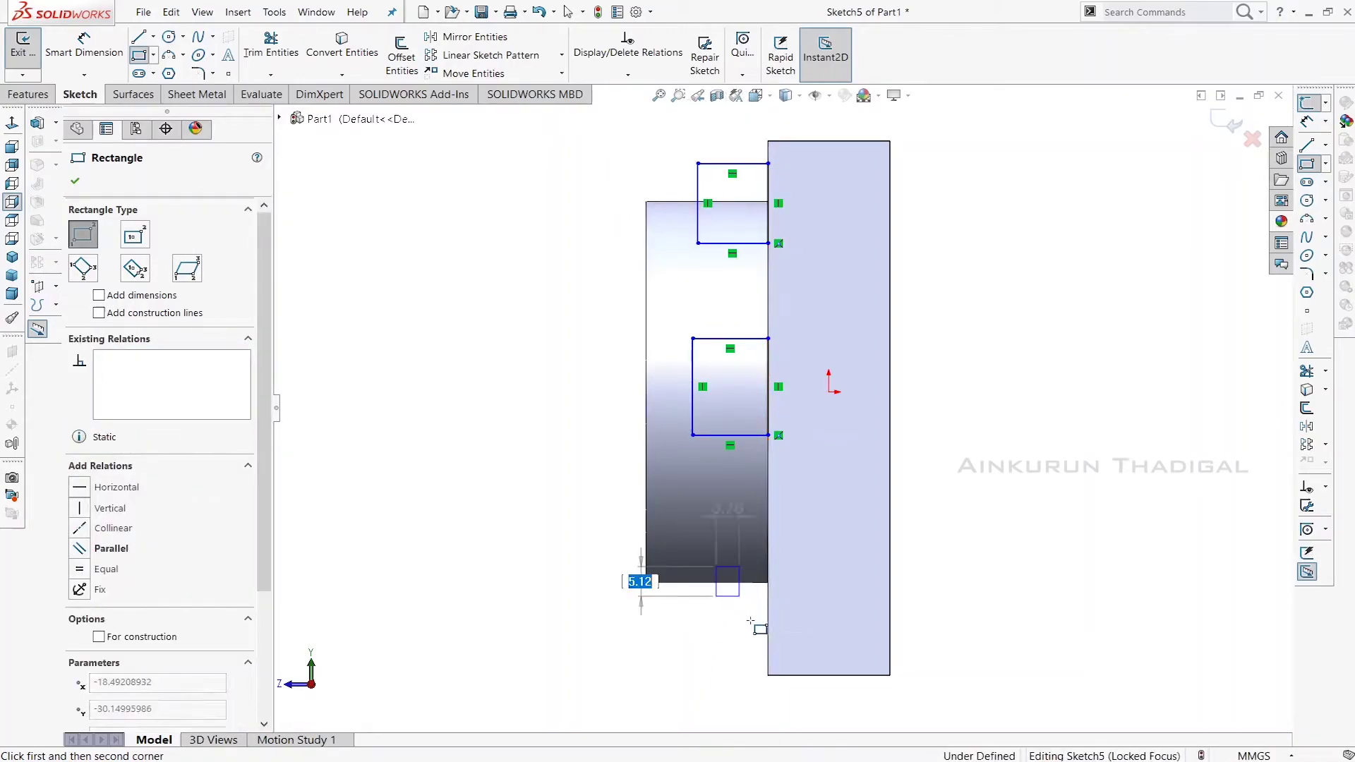
click(715, 566)
click(768, 647)
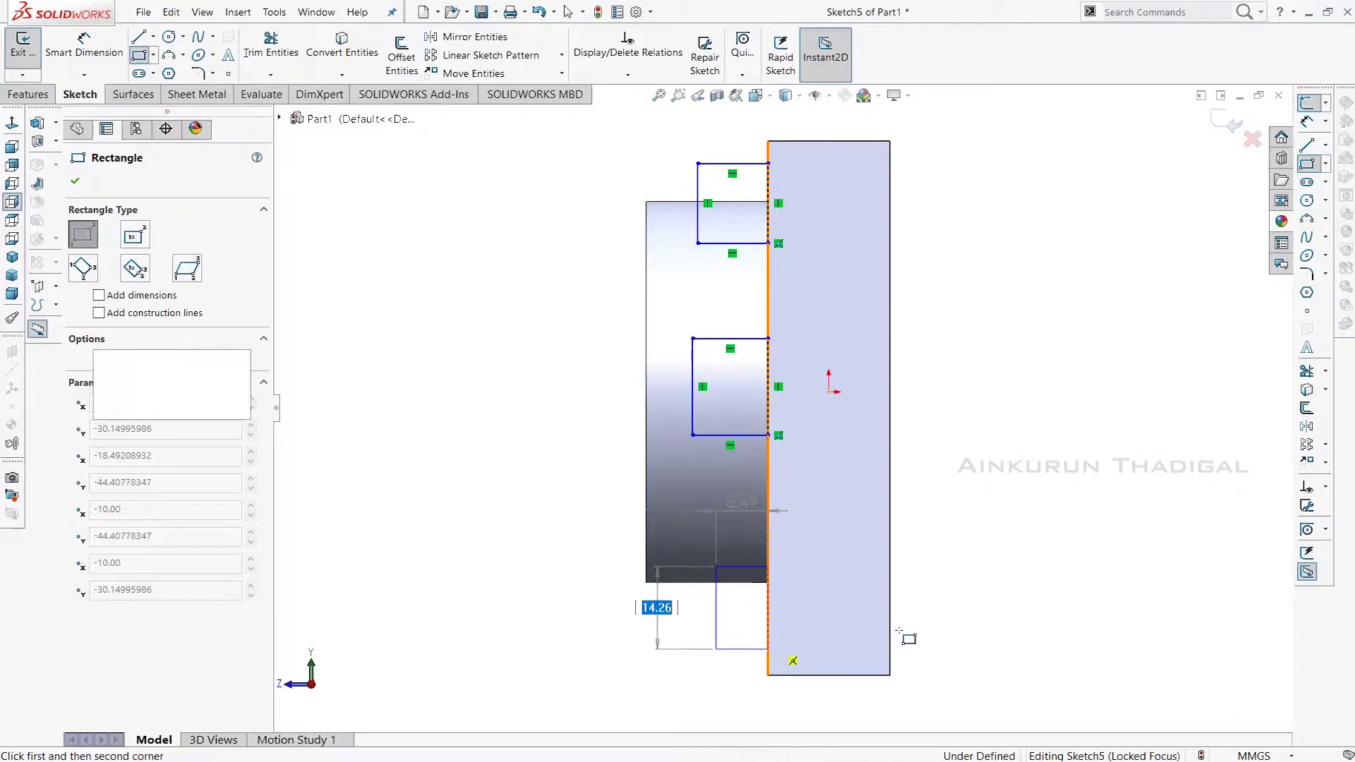
right_click(1018, 355)
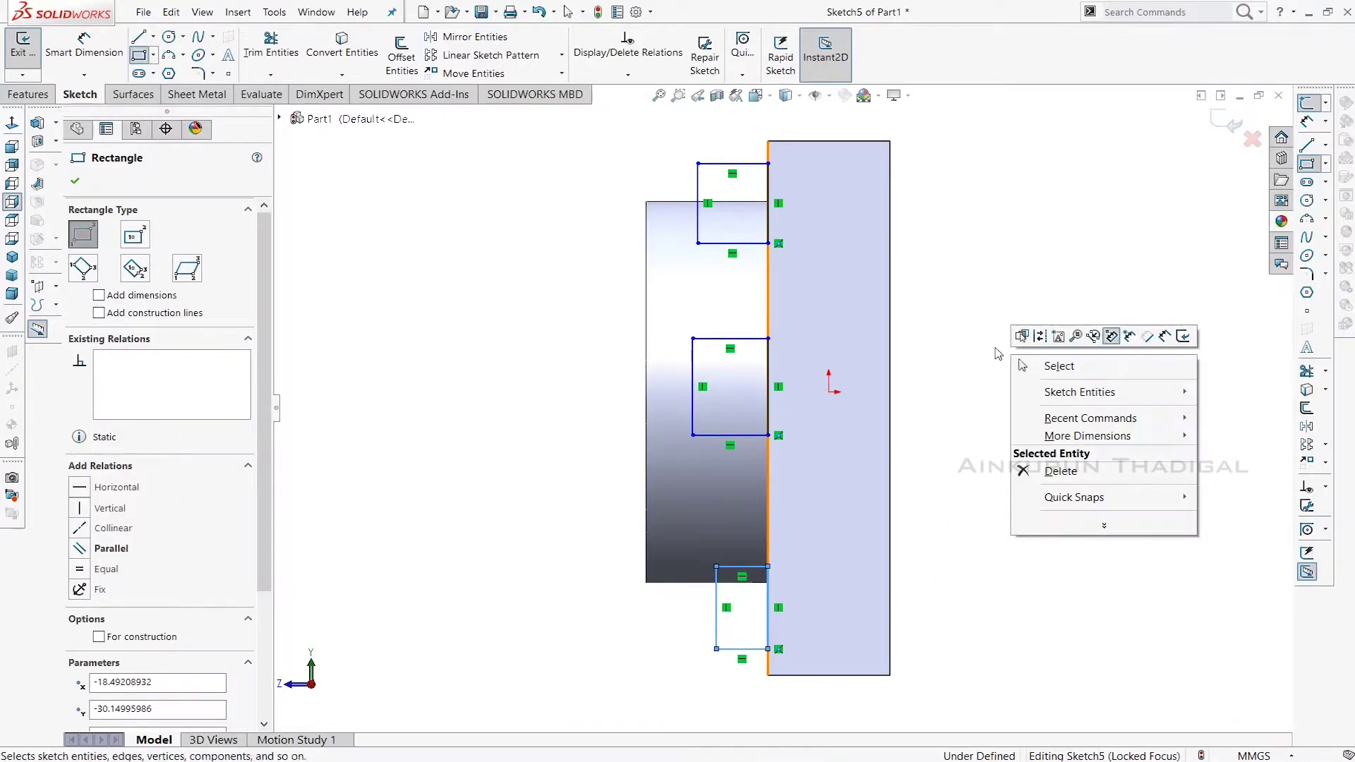
click(1050, 367)
- Begin a Boss-Extrude with only the middle rectangle as selected contour, and reverse its direction toward the cylindrical boss
key(ctrl+7)
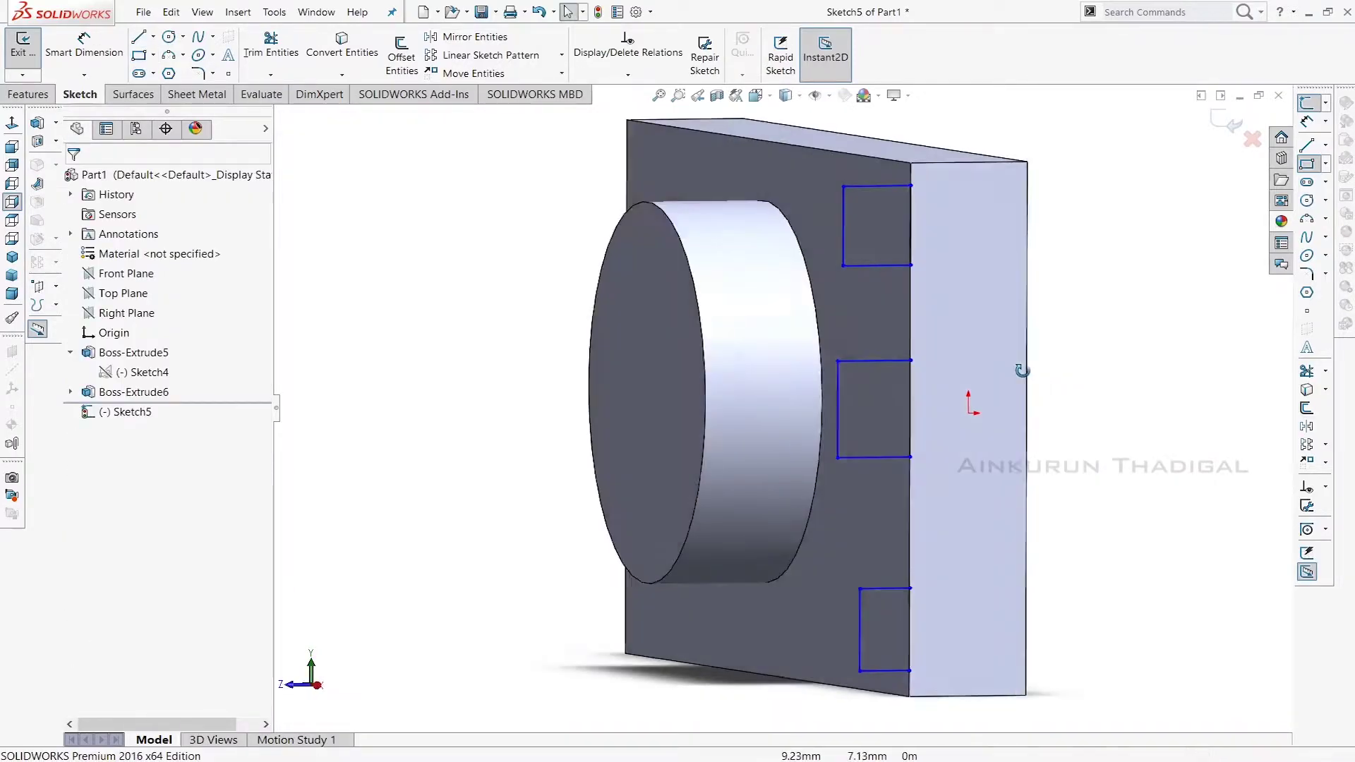
click(29, 94)
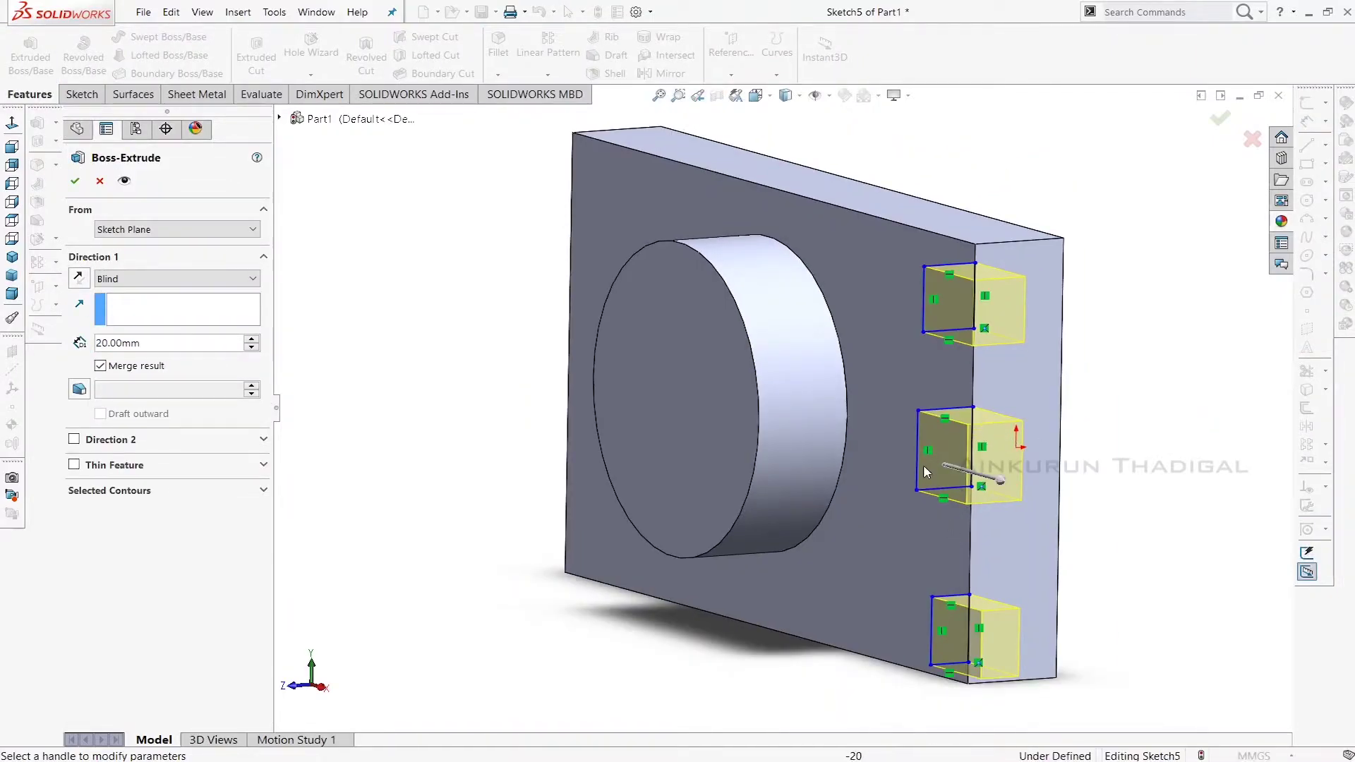
click(197, 499)
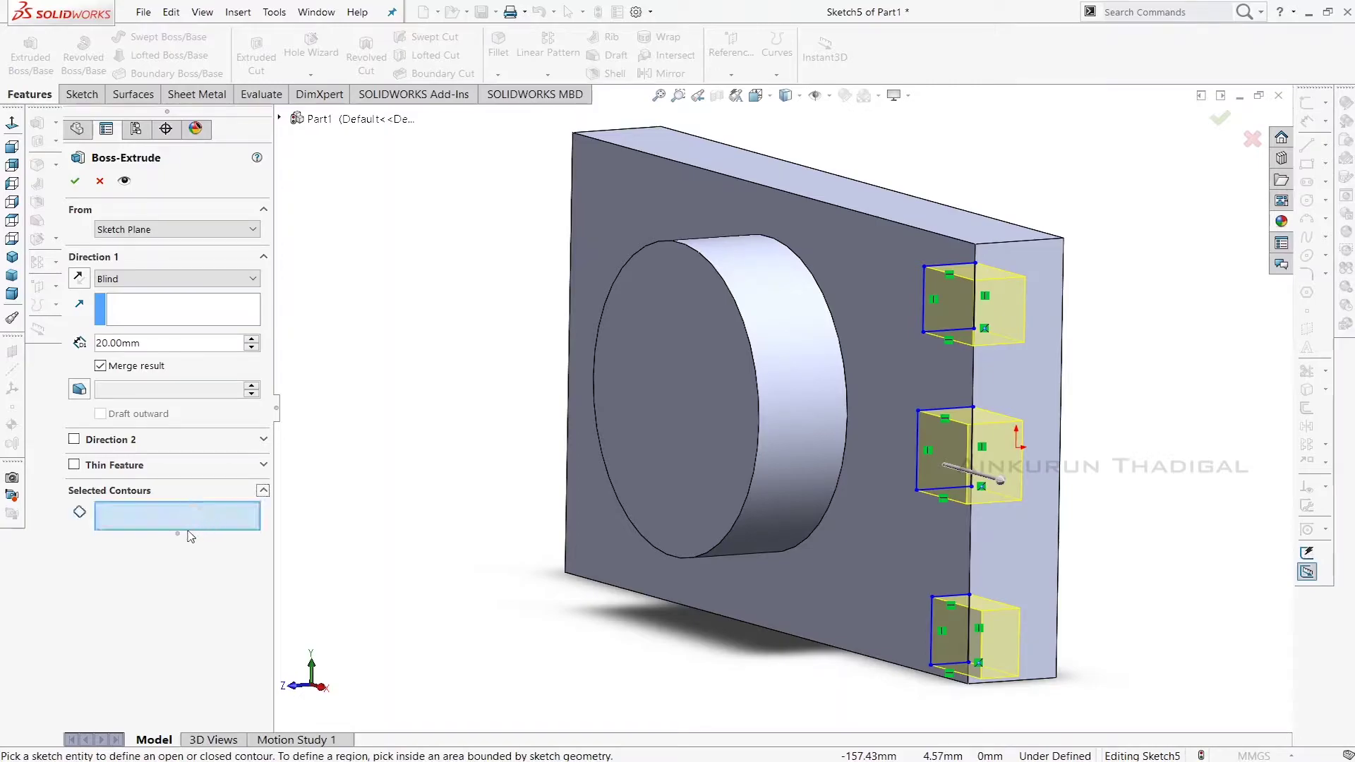
click(934, 443)
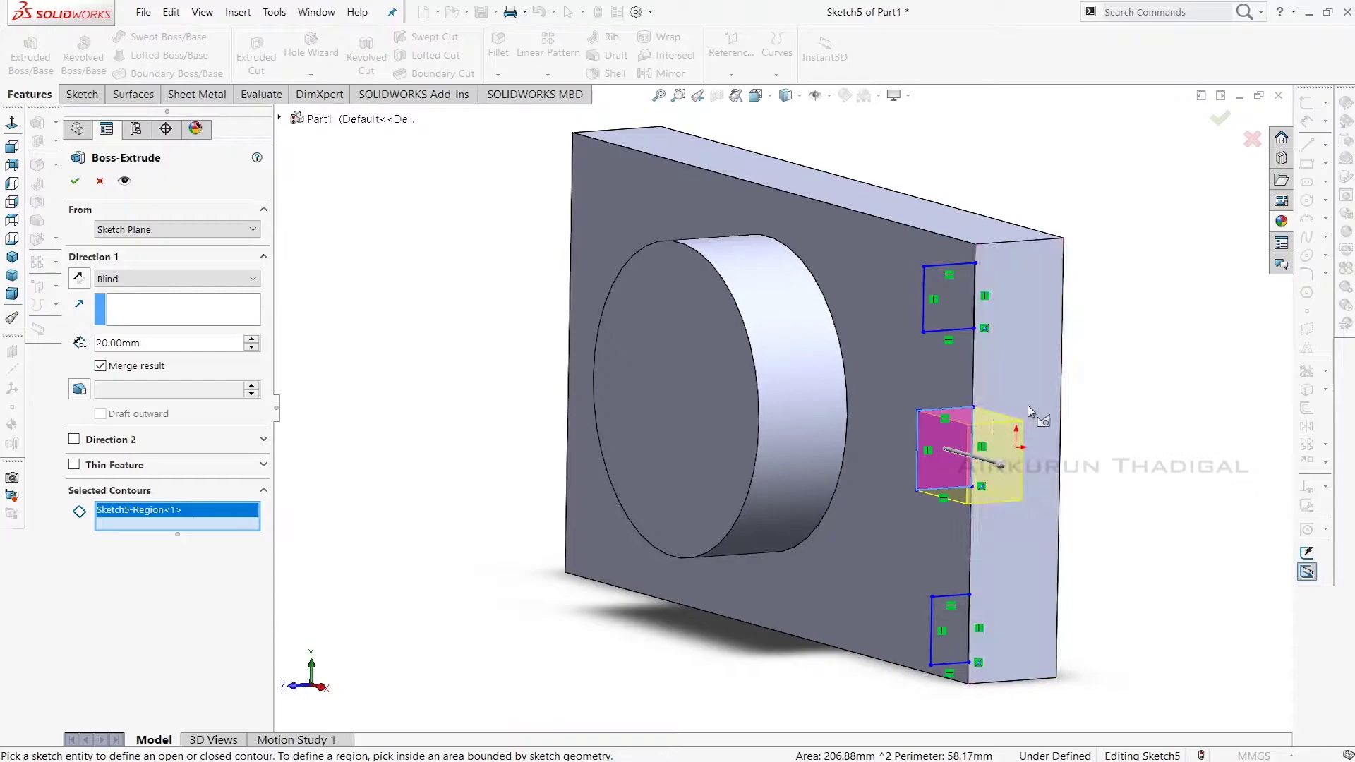
click(80, 278)
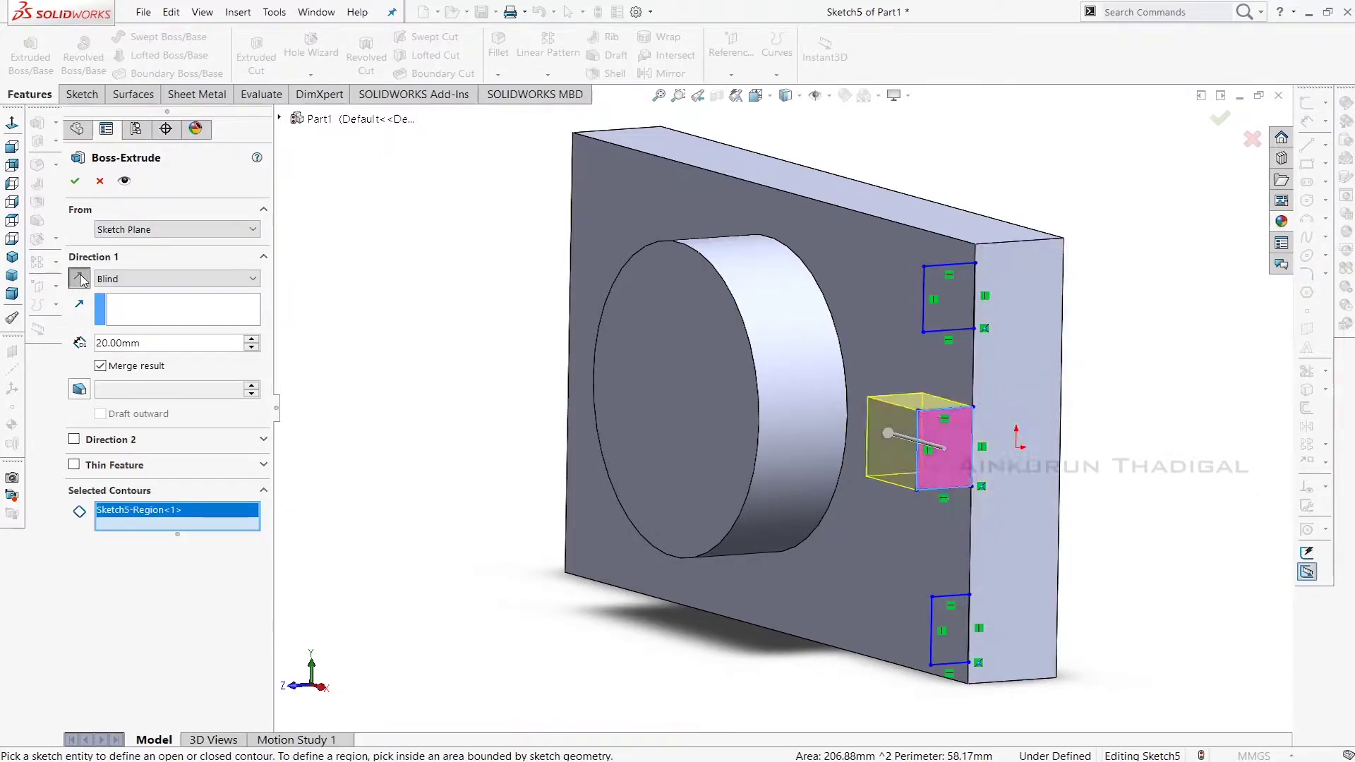
- Try the Through All and Up To Next end conditions on the middle rectangle's extrusion
click(209, 280)
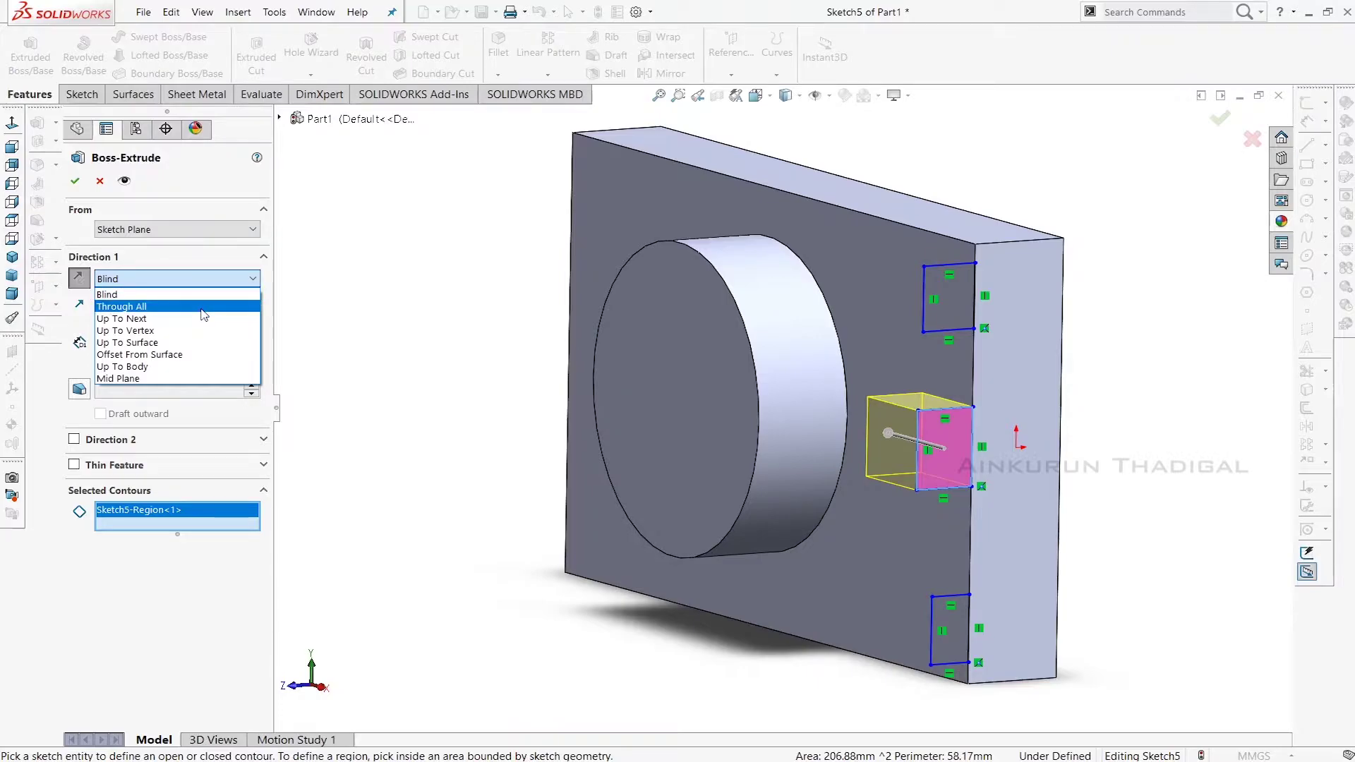
click(201, 309)
middle_drag(404, 458, 426, 455)
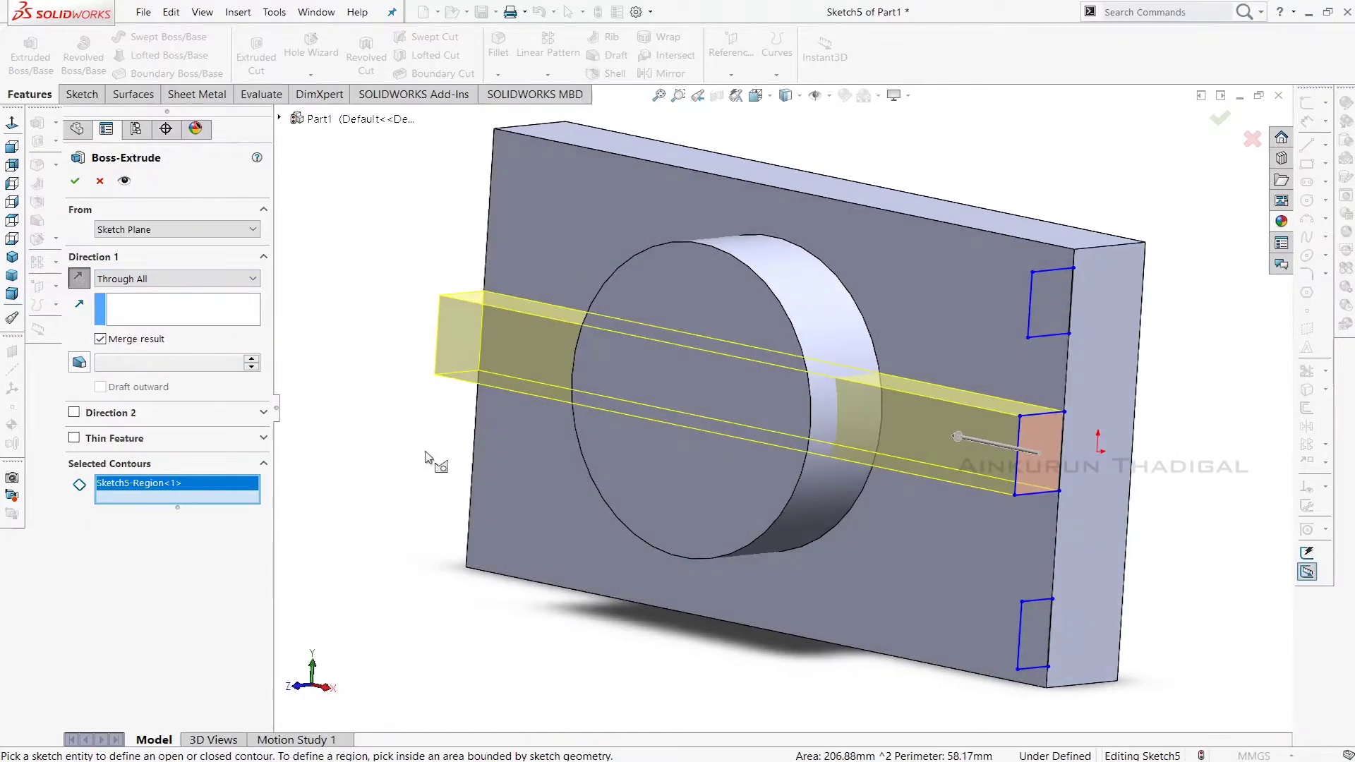
scroll(462, 362, up, 2)
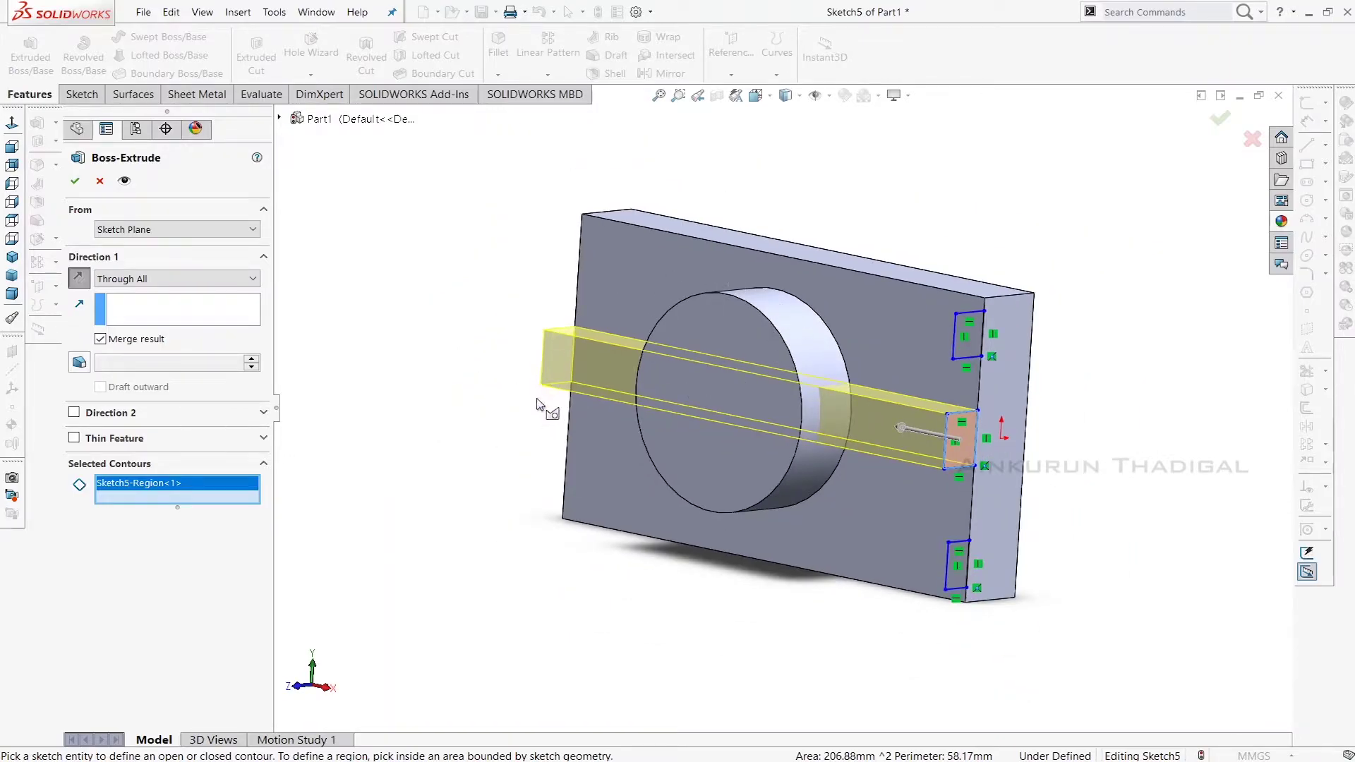
click(100, 279)
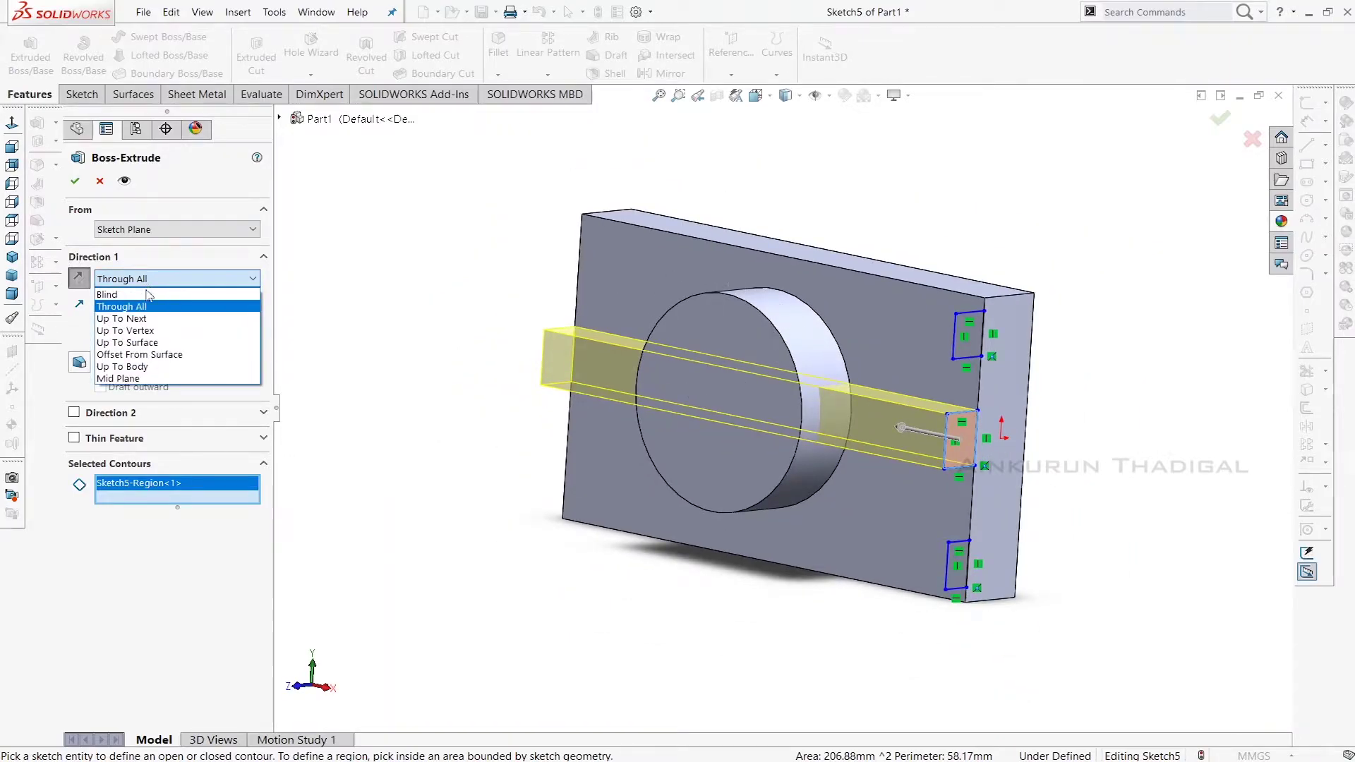
click(141, 318)
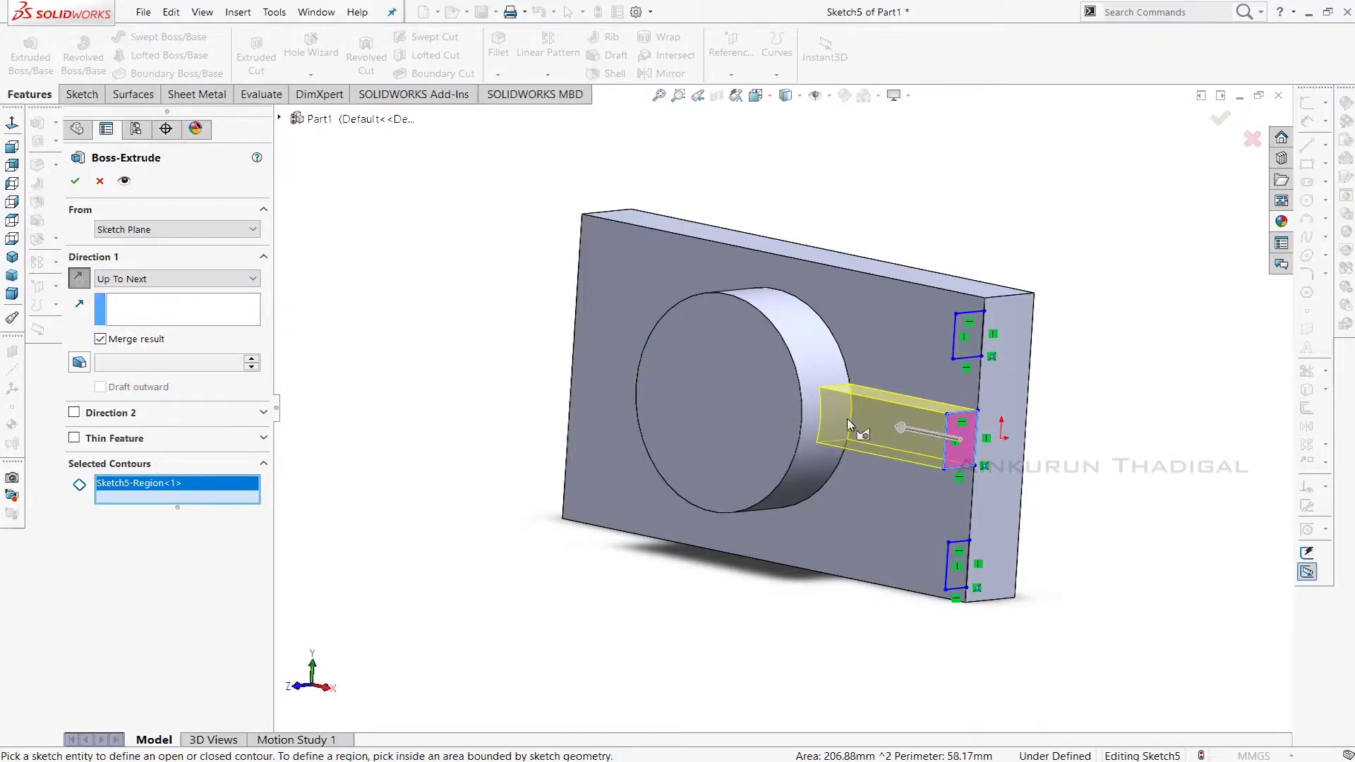
- Set the extrusion's end condition to Up To Surface, with the boss's cylindrical face as the target
click(219, 281)
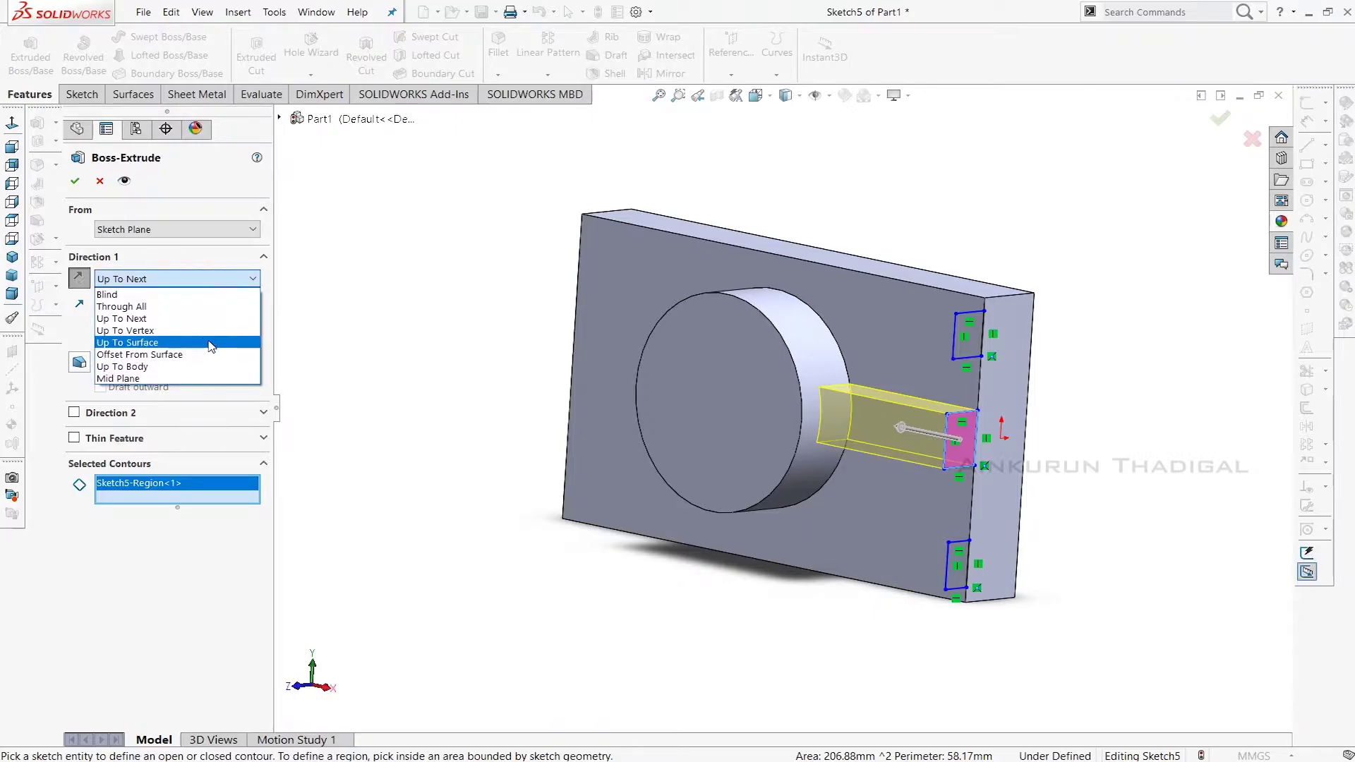
click(210, 343)
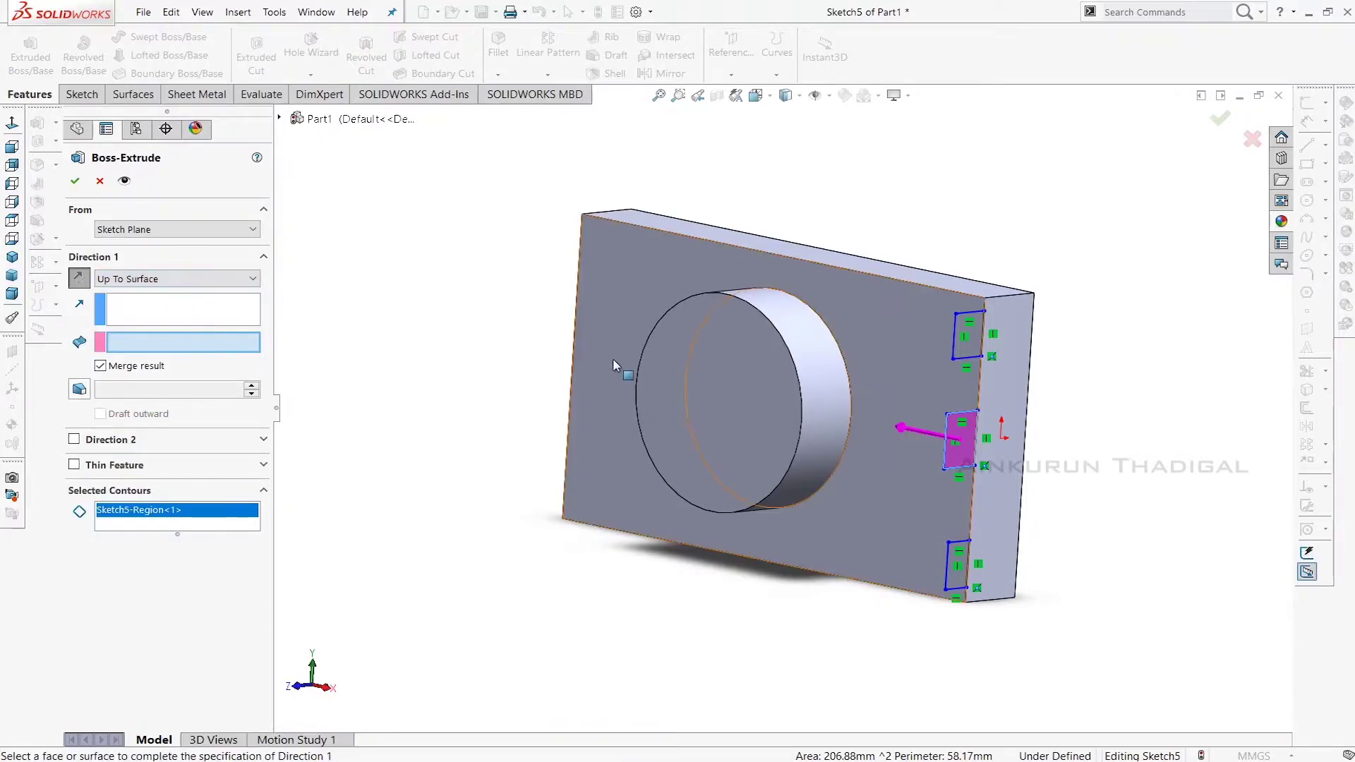
click(827, 409)
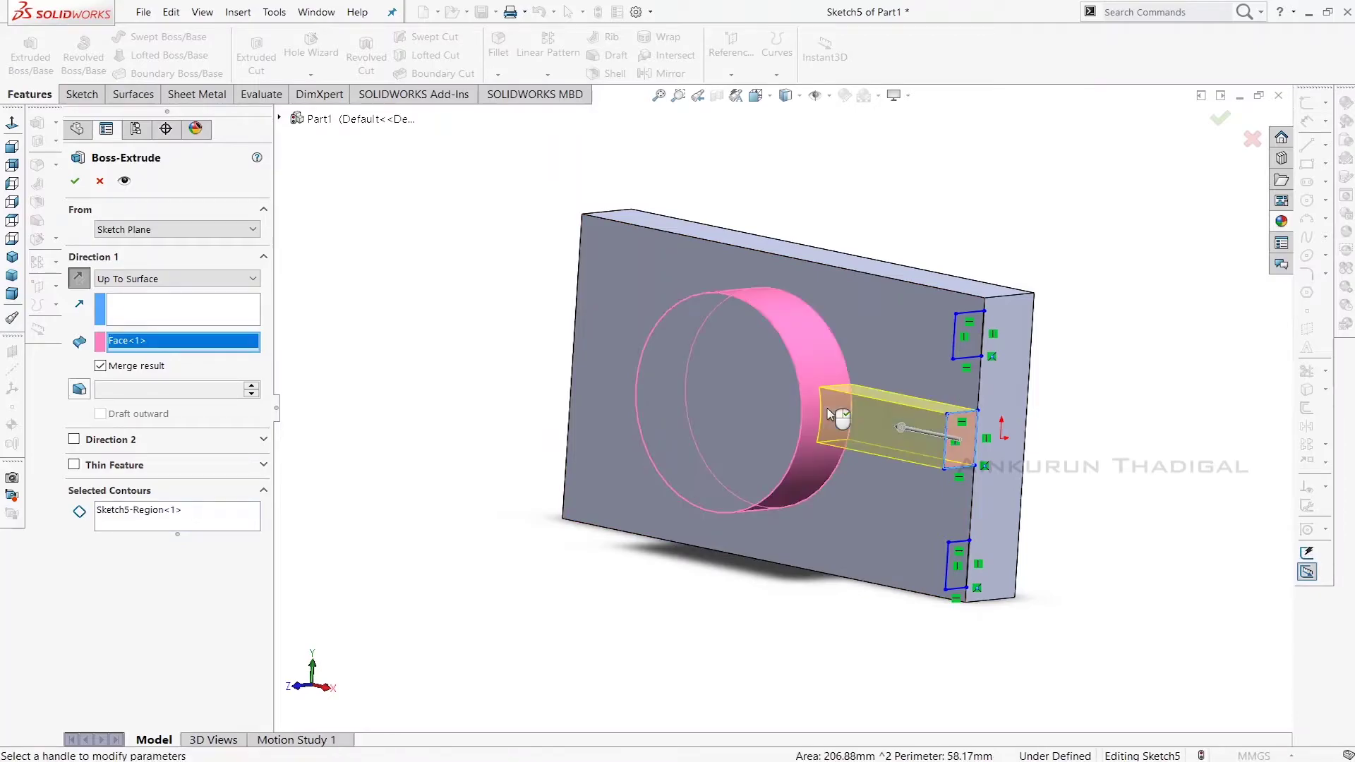
- Replace the Up To Surface target with the block's end face opposite the sketched rectangles
right_click(161, 342)
click(189, 365)
middle_drag(431, 372, 572, 357)
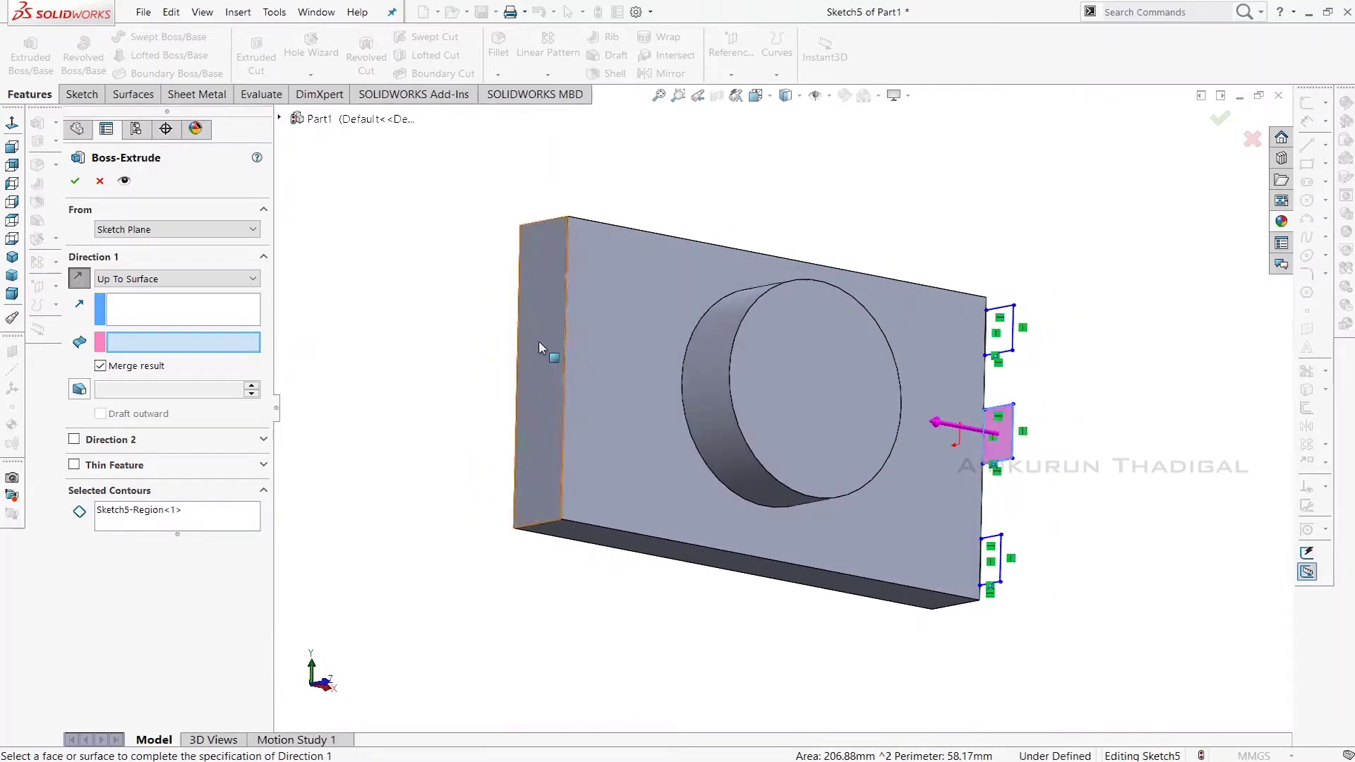
click(539, 341)
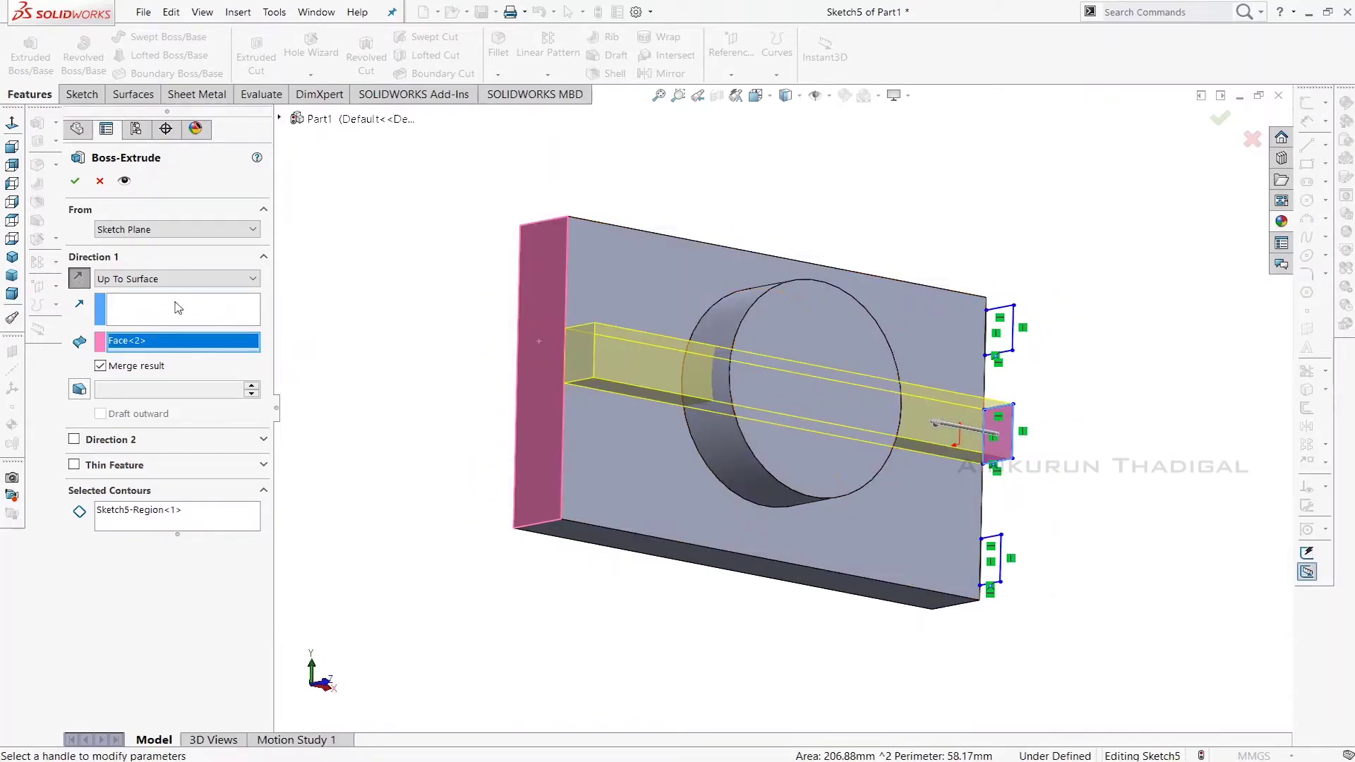
- Try Offset From Surface at 20 mm from the block's opposite end face, and from the boss's cylindrical face instead
click(226, 281)
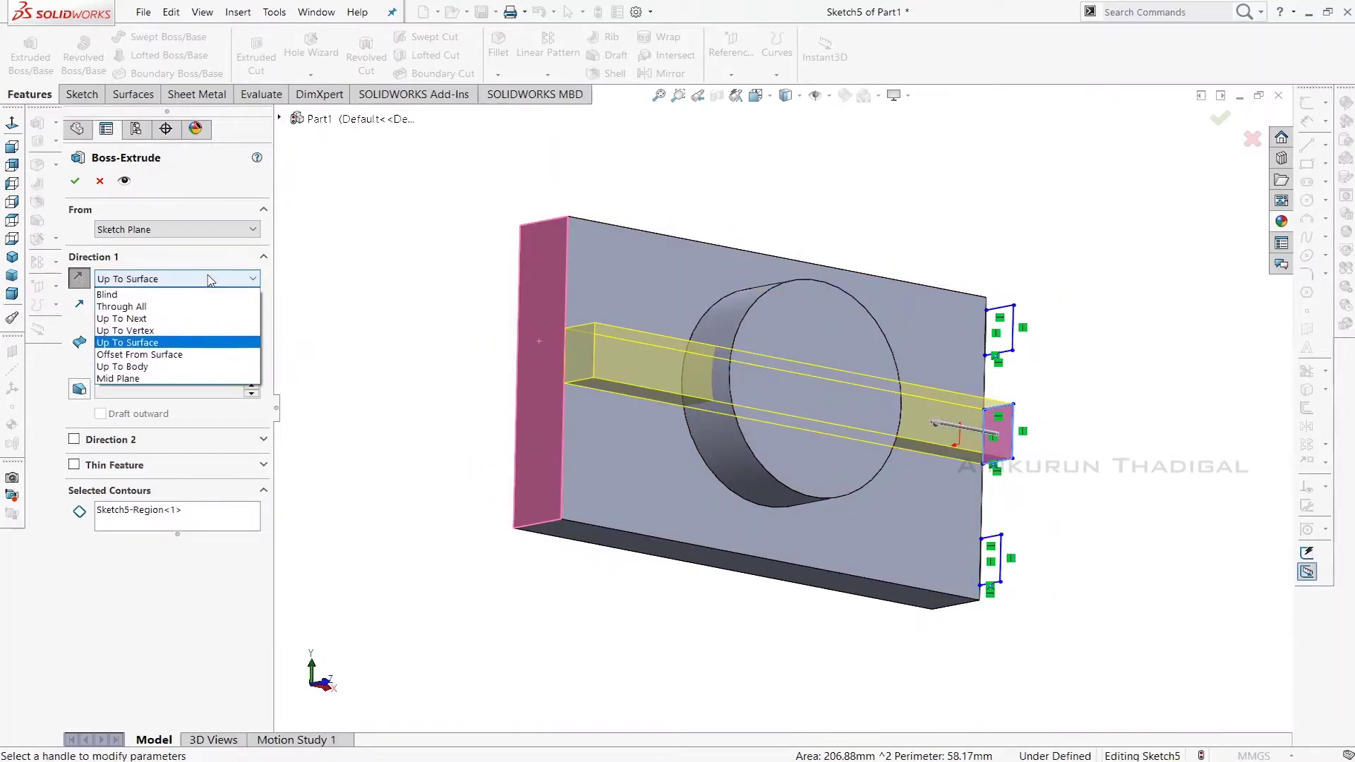
click(191, 355)
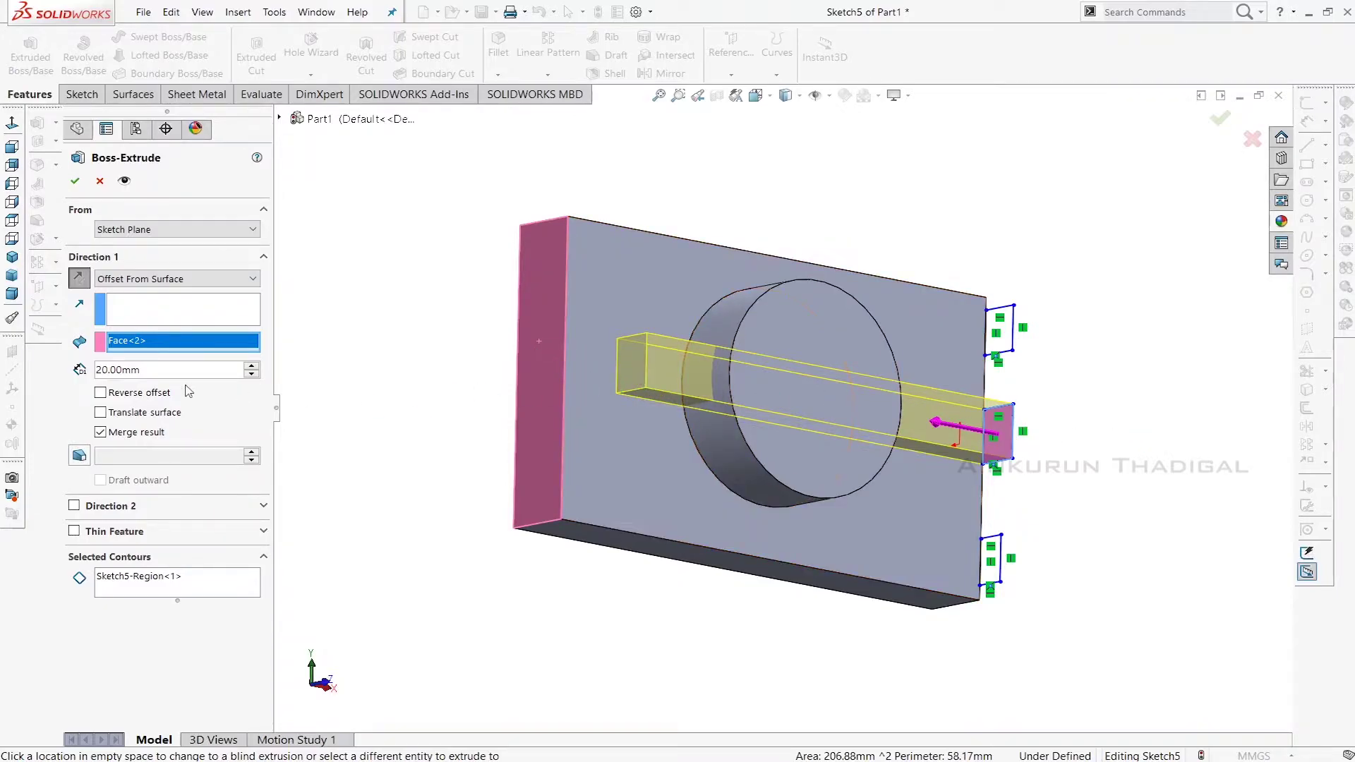
right_click(195, 341)
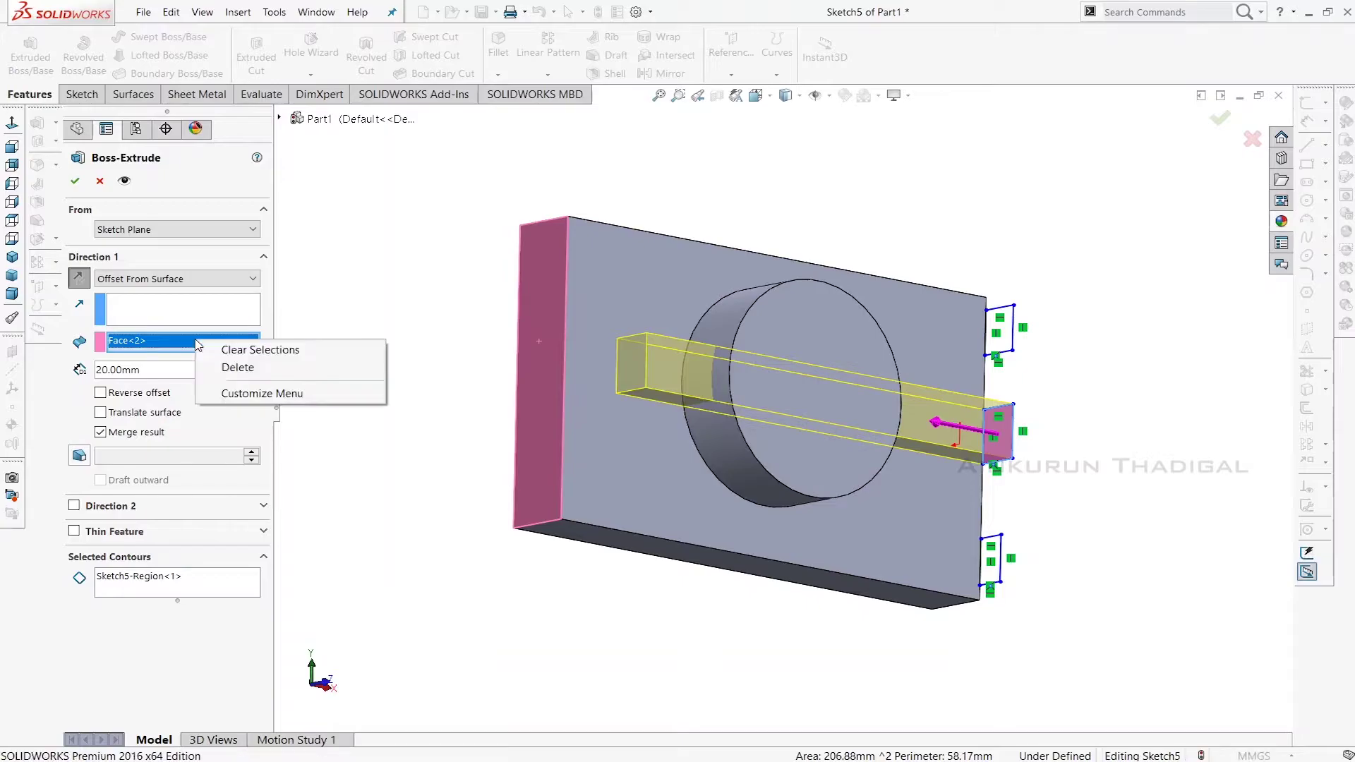
click(220, 353)
middle_drag(544, 614, 484, 592)
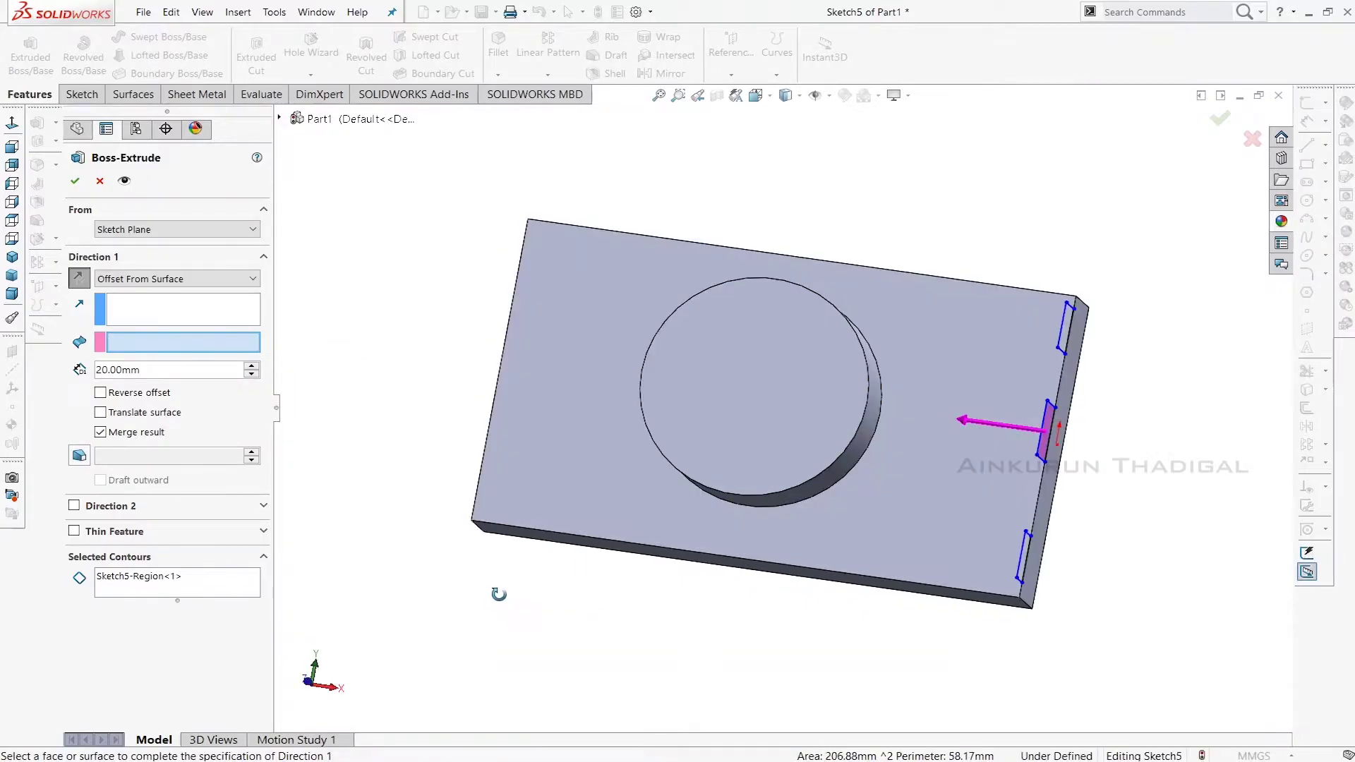
click(873, 409)
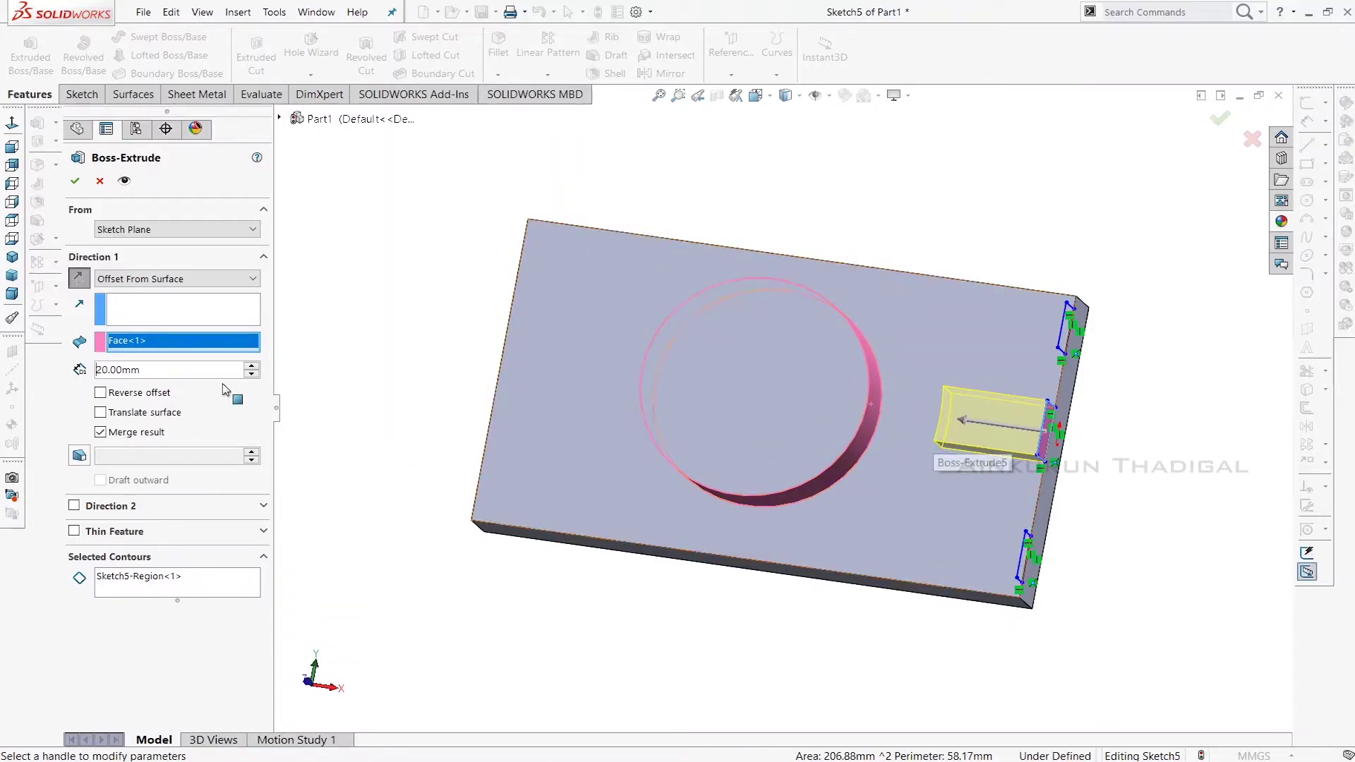
- Set the middle rectangle's end condition to Up To Next and create the extrusion
click(167, 279)
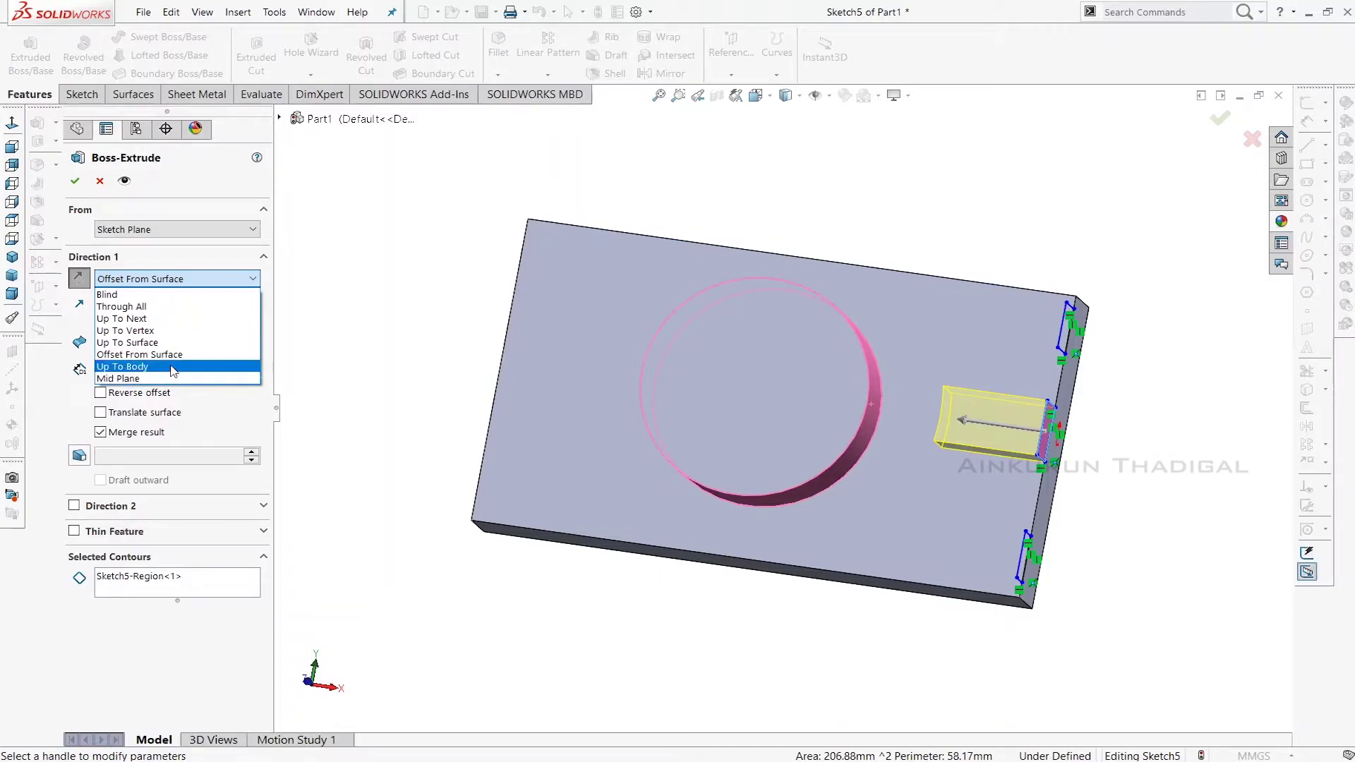
click(168, 320)
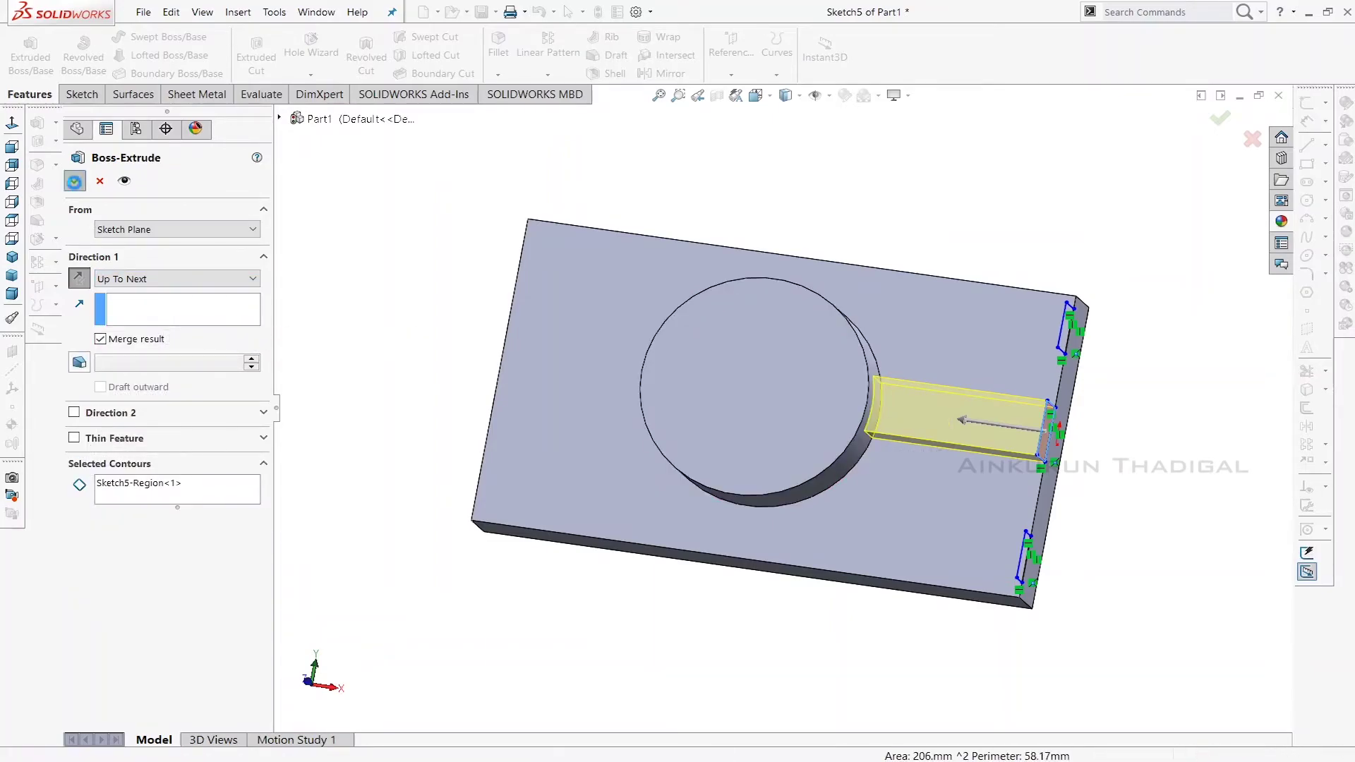
click(74, 181)
middle_drag(1124, 505, 1118, 445)
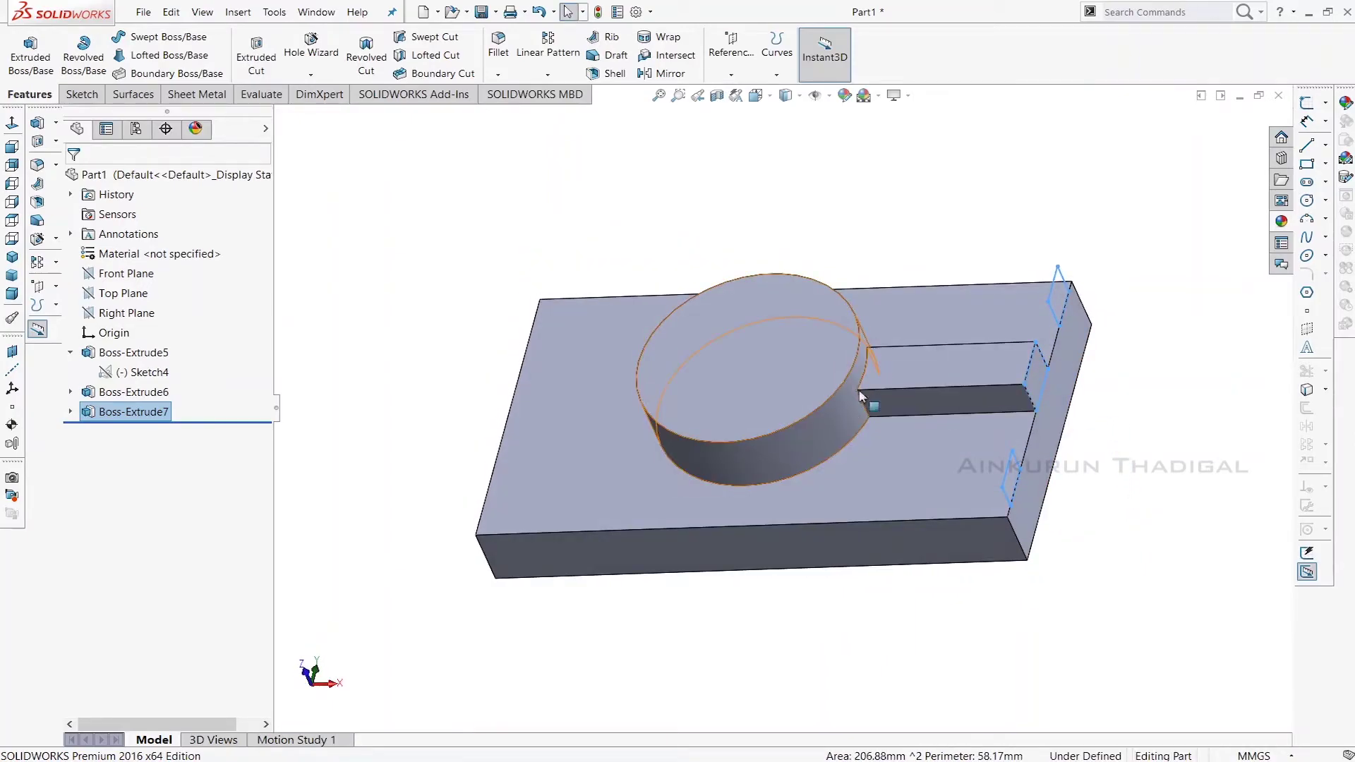
- Start another Boss-Extrude that reuses Sketch5 from the middle rectangle's extrusion
click(30, 48)
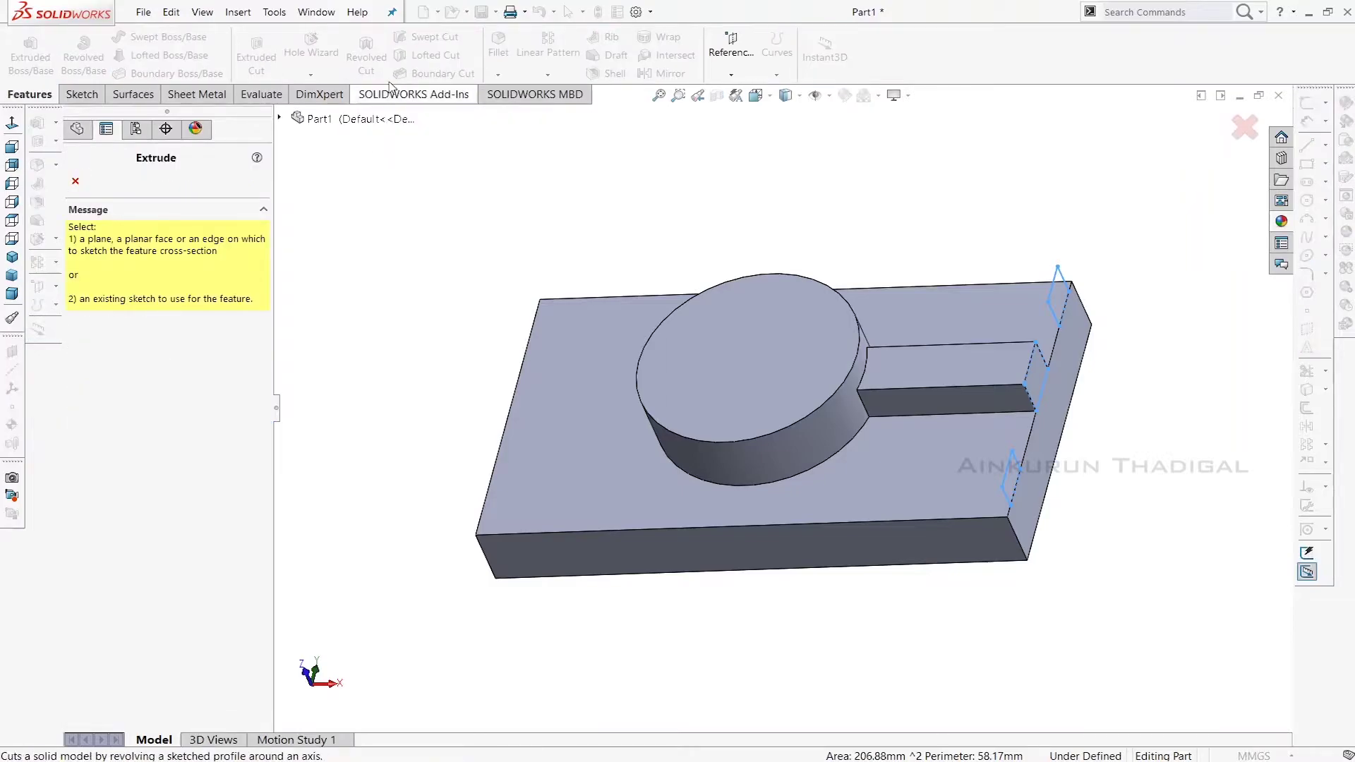
click(279, 119)
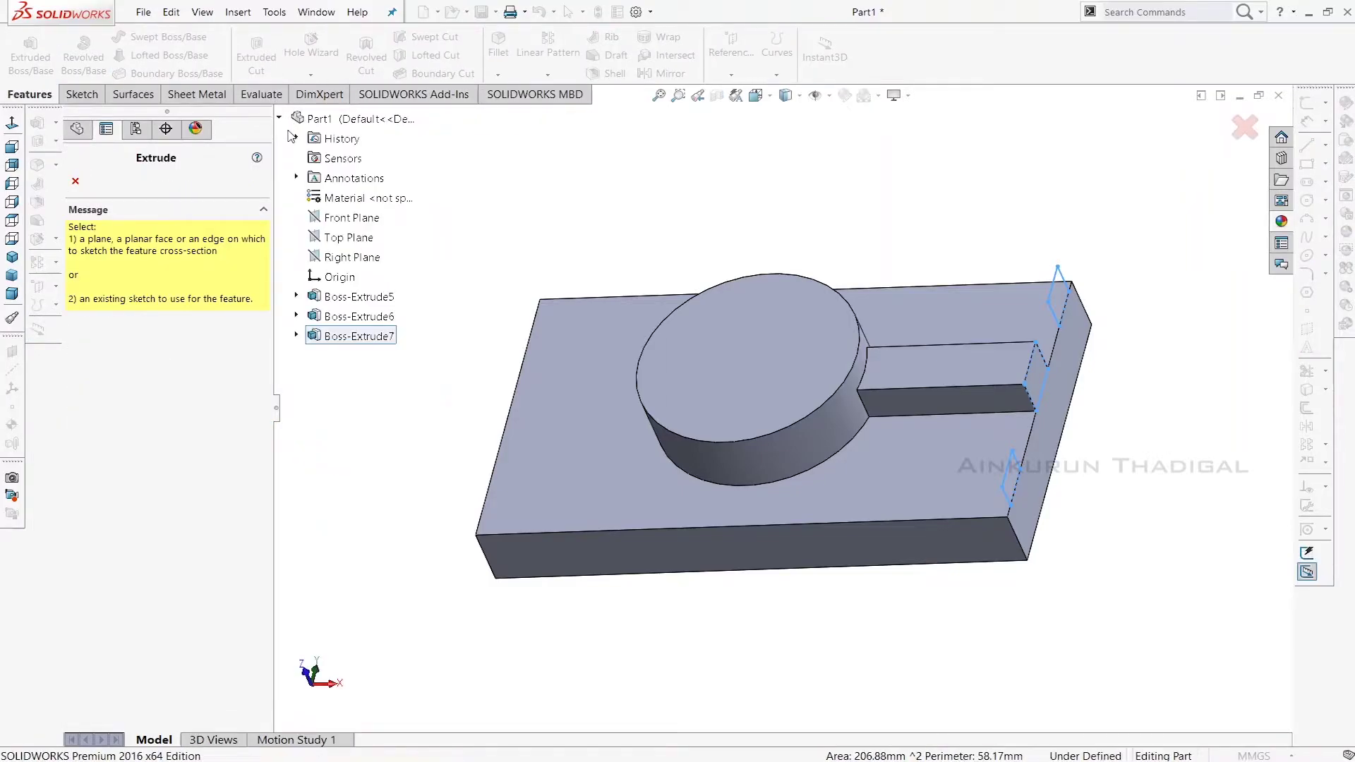
click(297, 336)
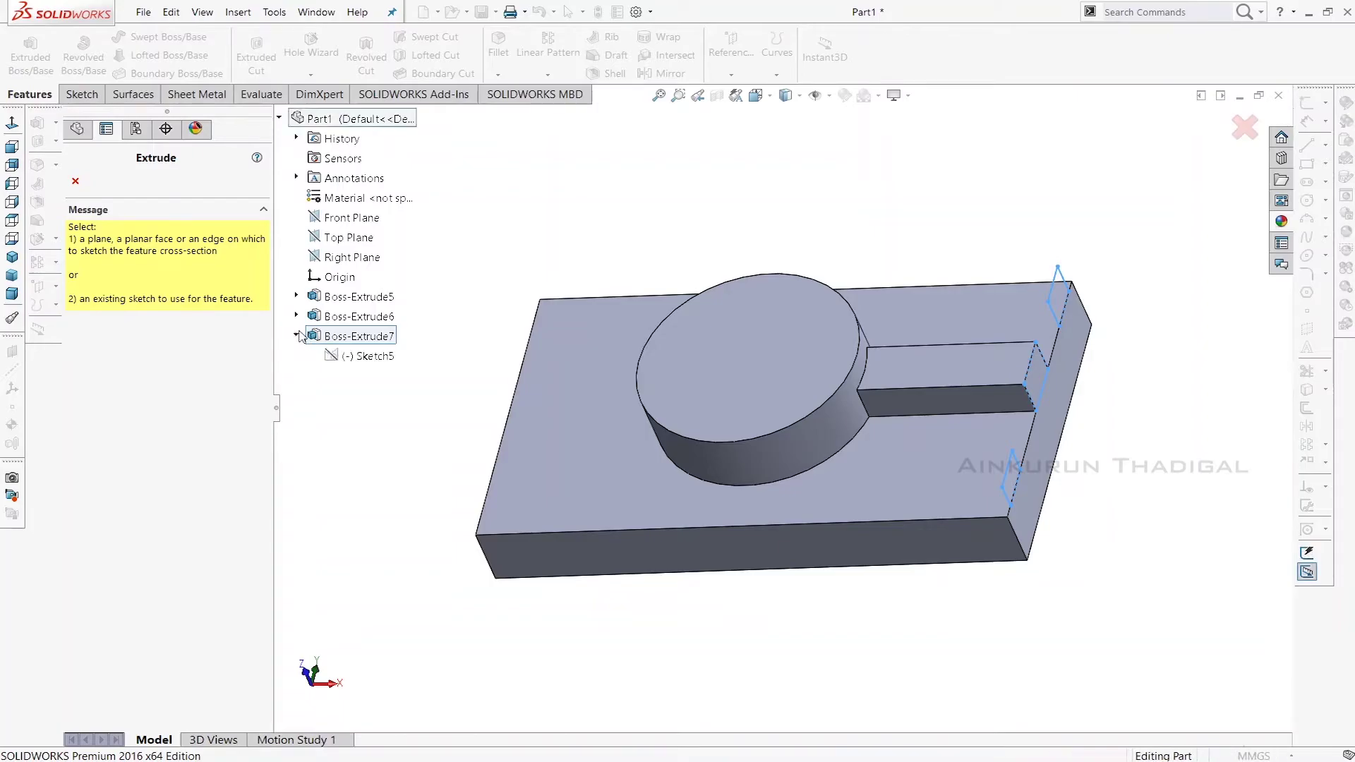
click(367, 356)
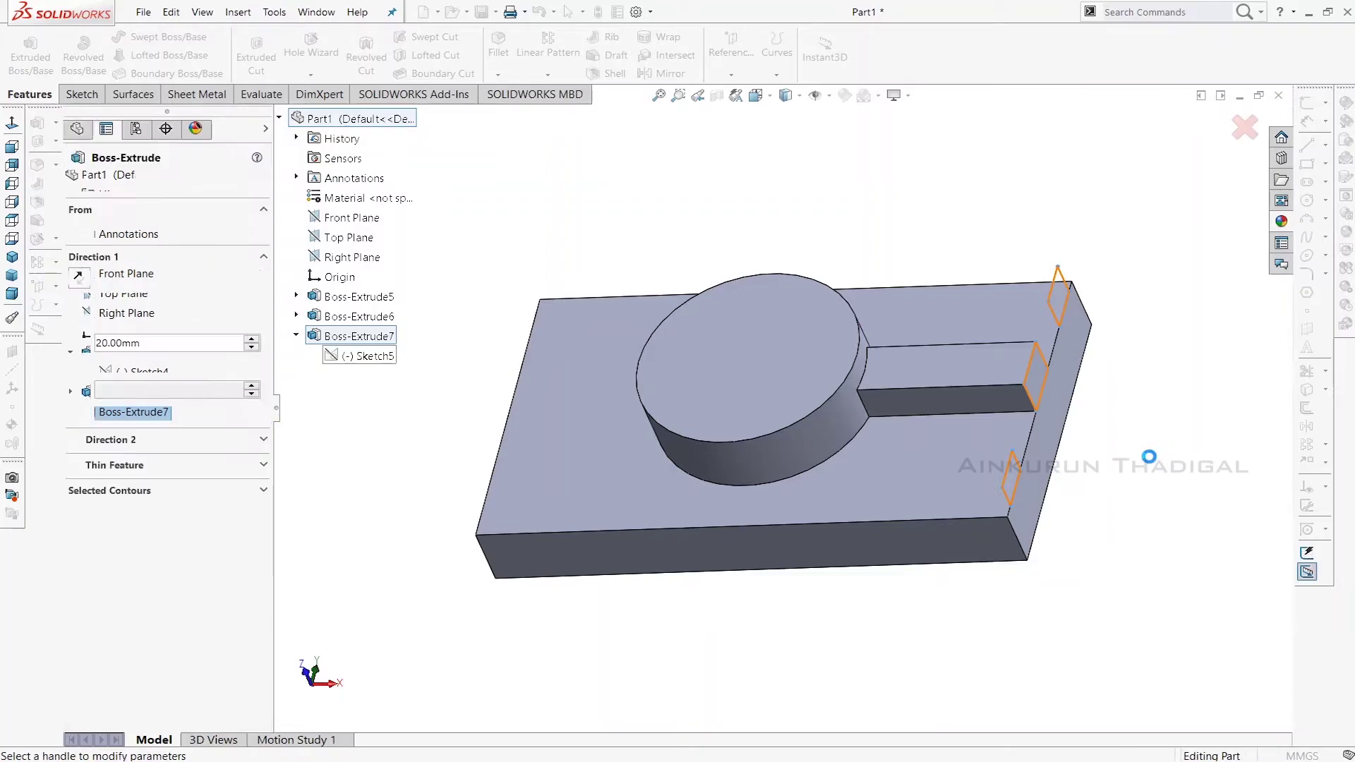
middle_drag(1133, 480, 1087, 485)
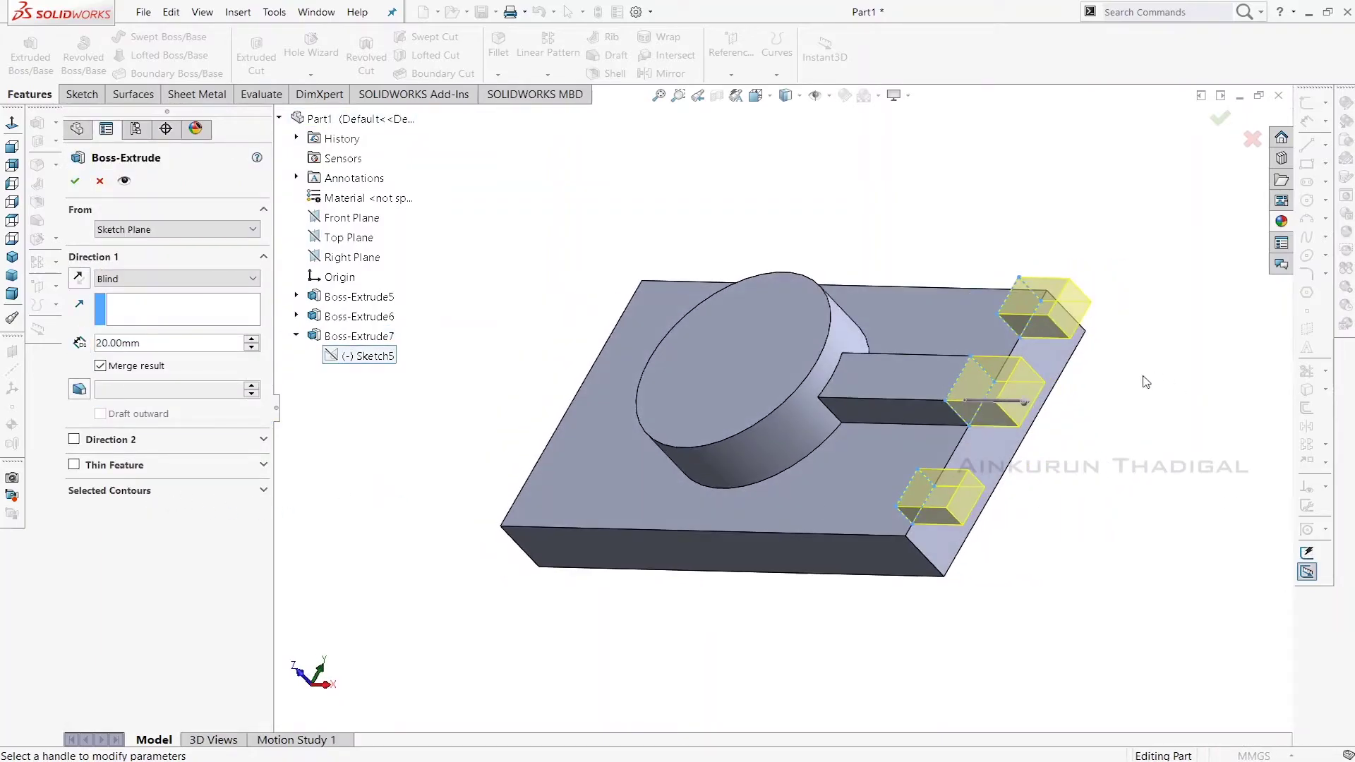
- Limit the selected contours to the upper and lower rectangles, and reverse the extrusion direction across the block
click(217, 490)
right_click(188, 509)
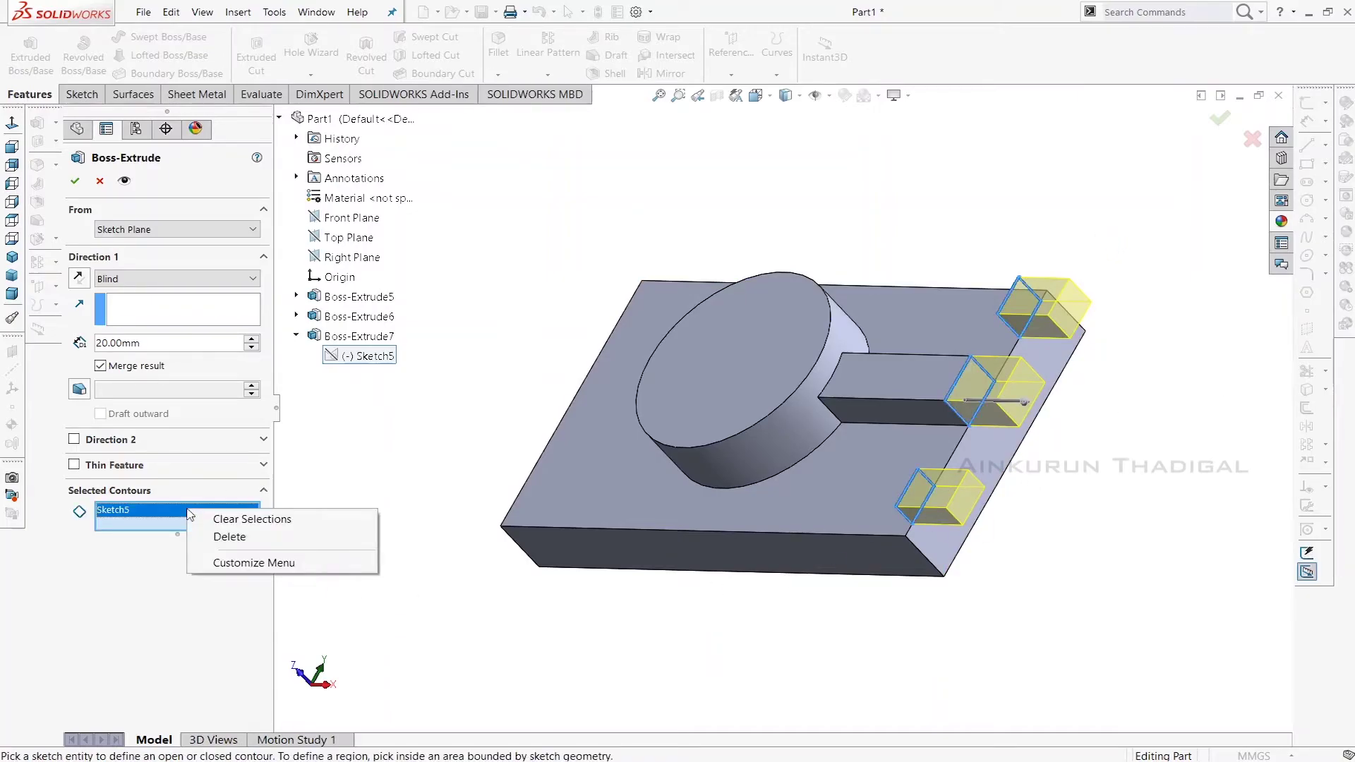
click(226, 521)
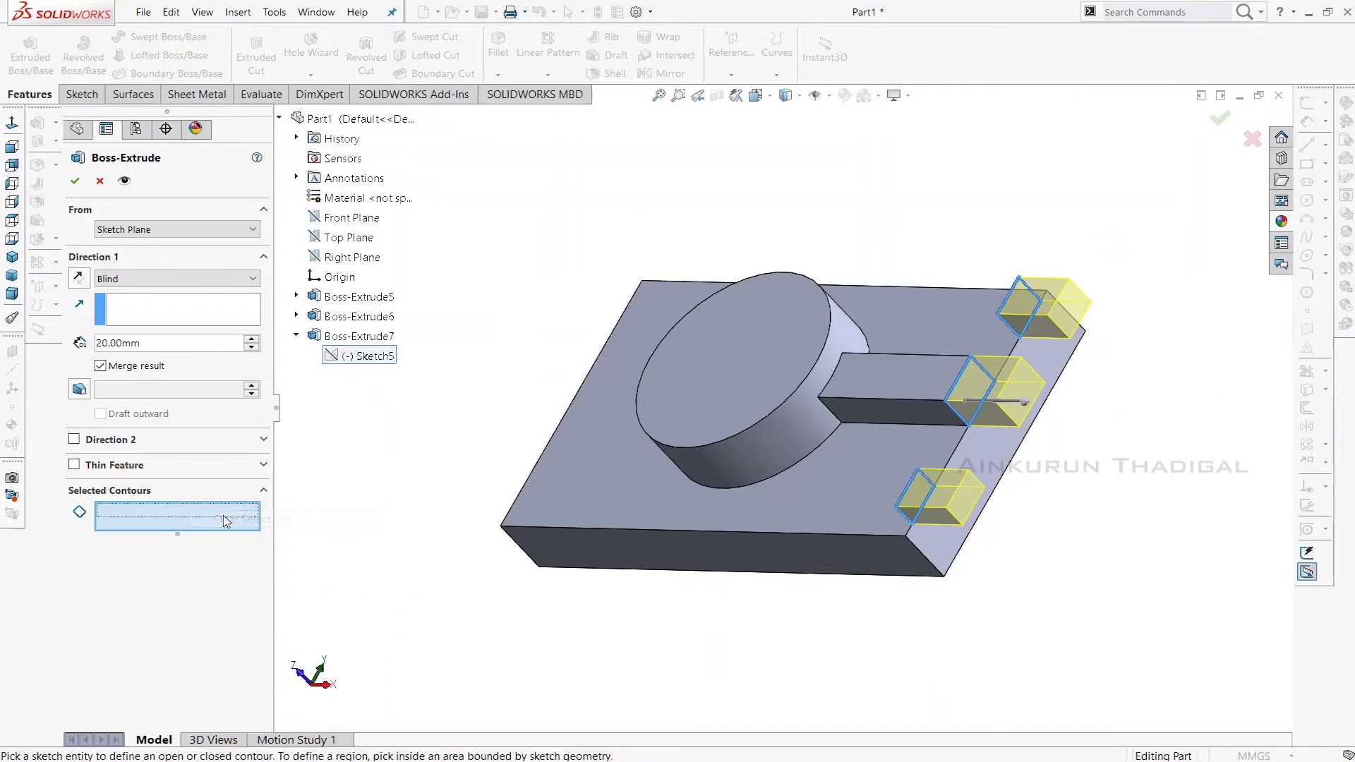
click(915, 488)
click(1024, 312)
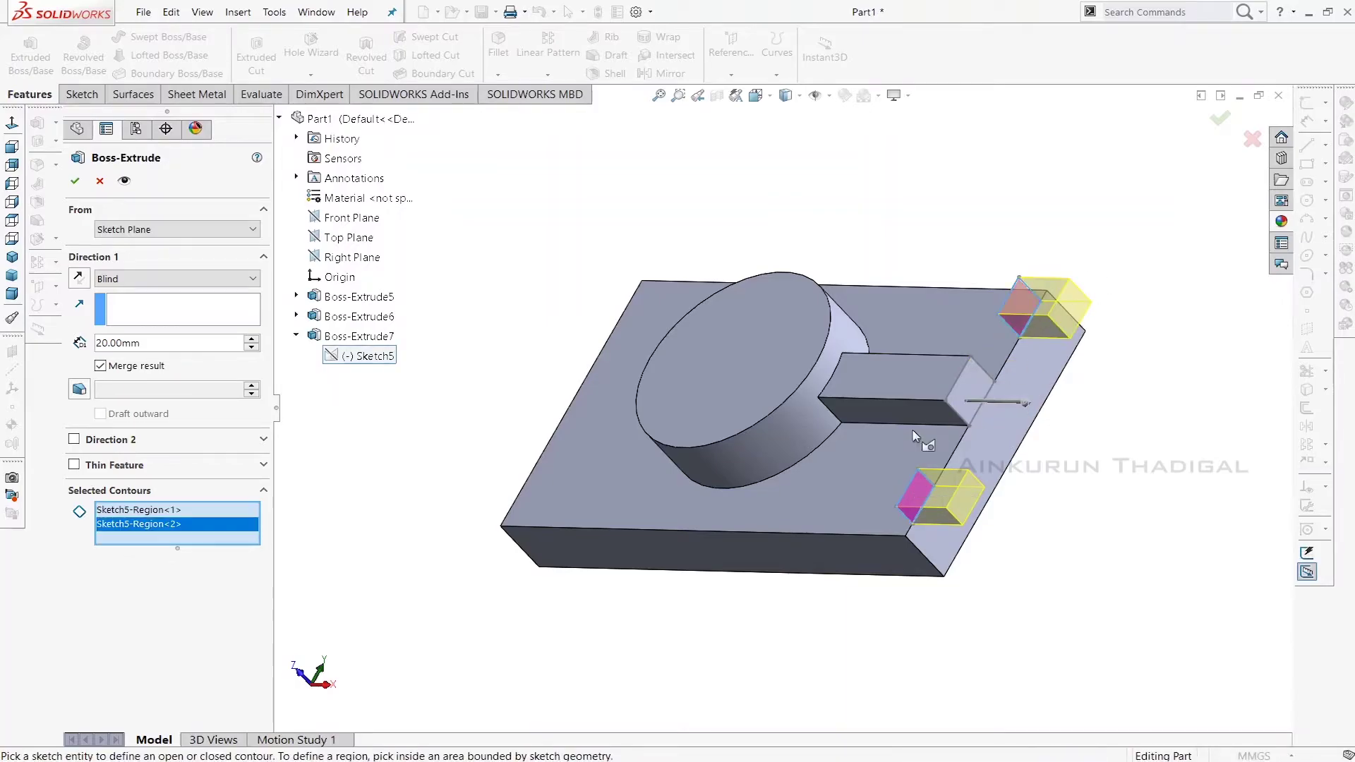
click(80, 279)
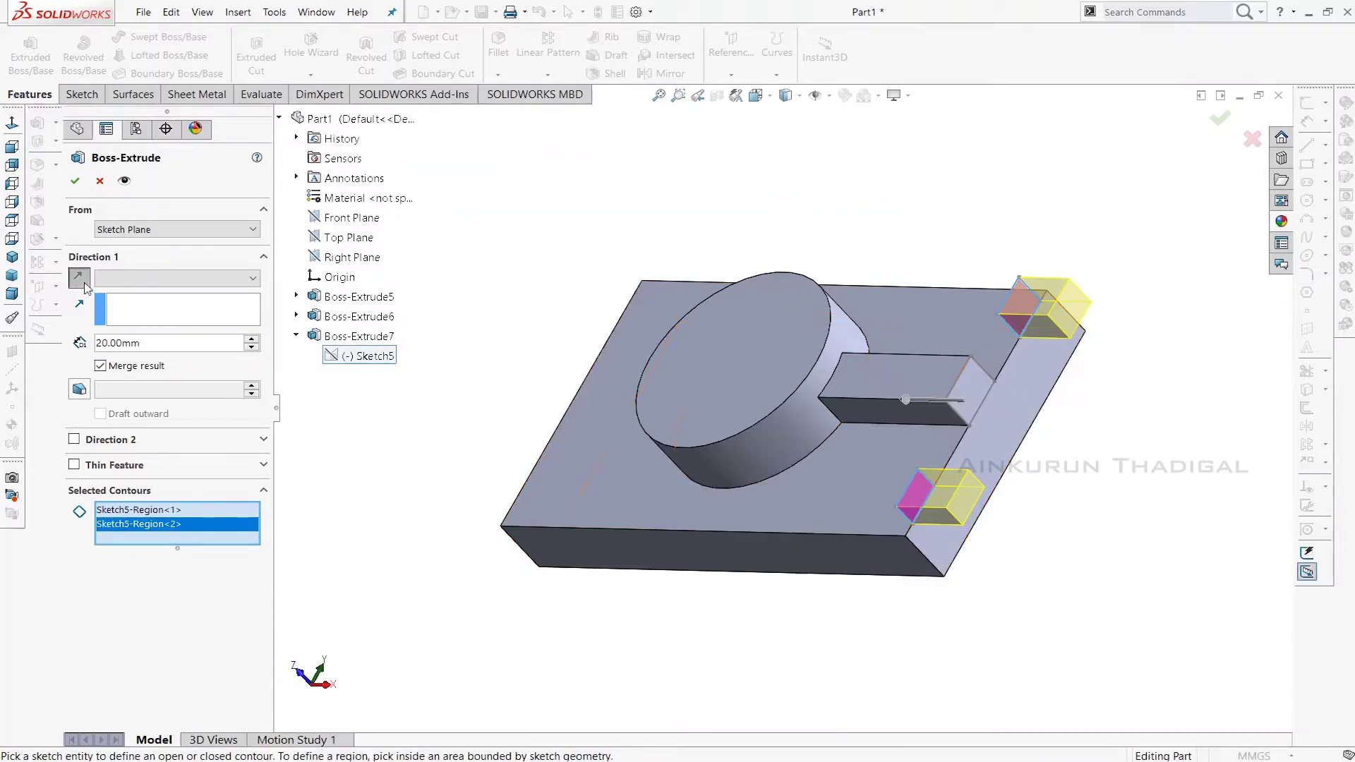
- Try the Through All and Up To Next end conditions on the upper and lower rectangles' extrusion
middle_drag(448, 470, 1028, 429)
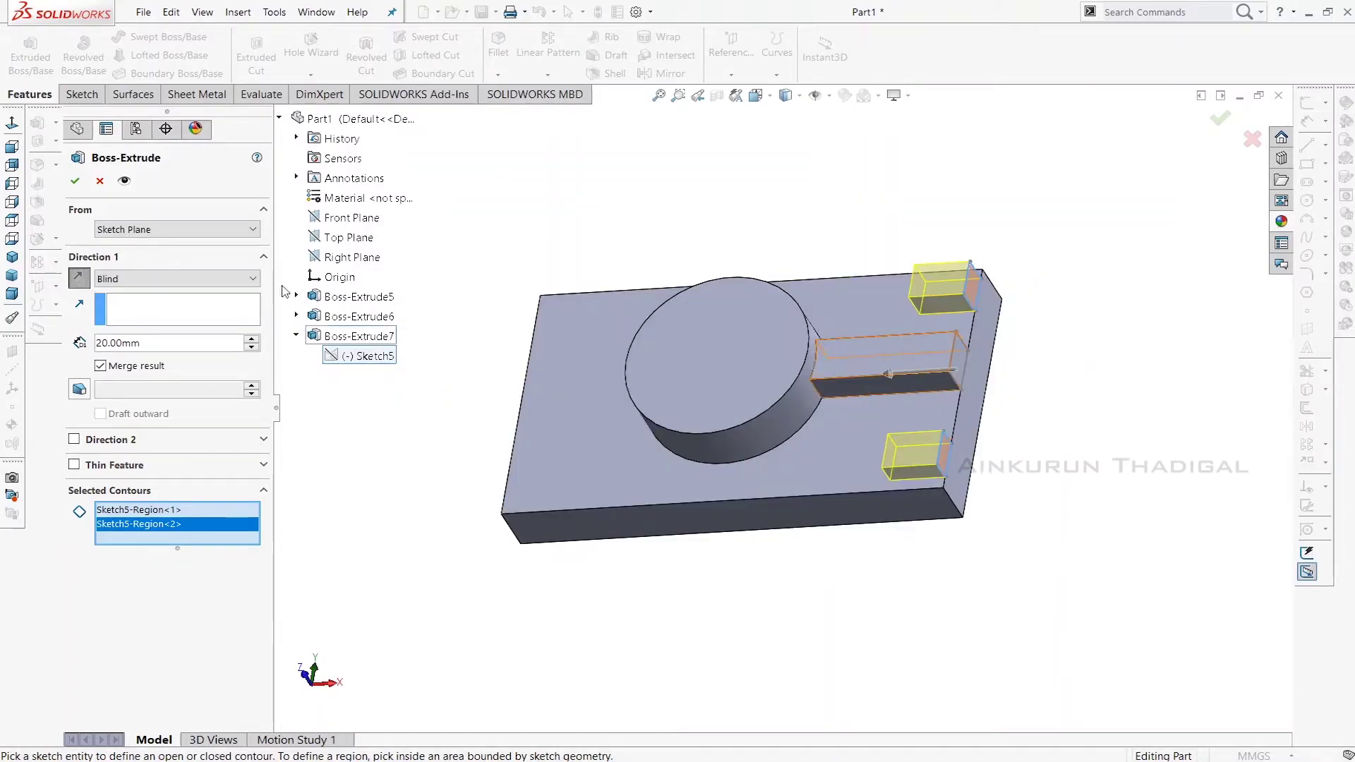
click(211, 278)
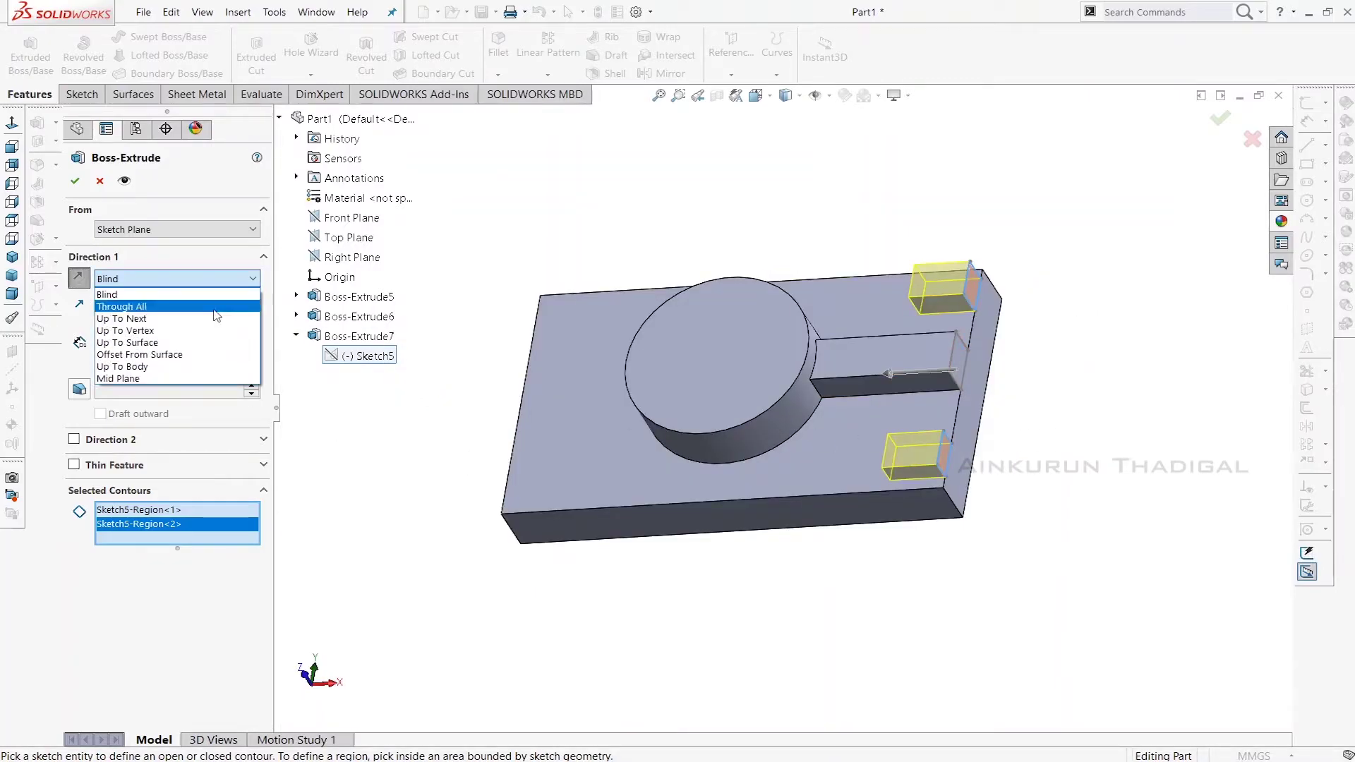
click(211, 307)
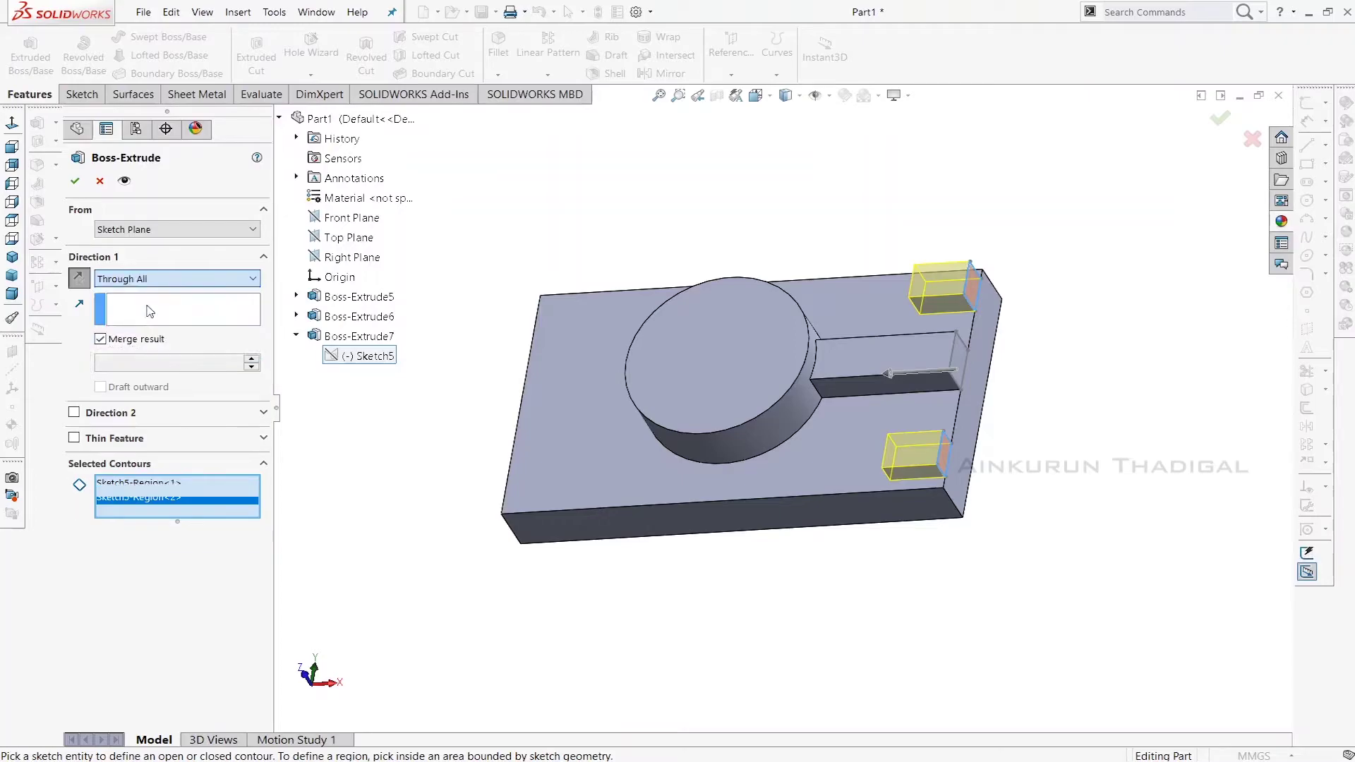
click(167, 279)
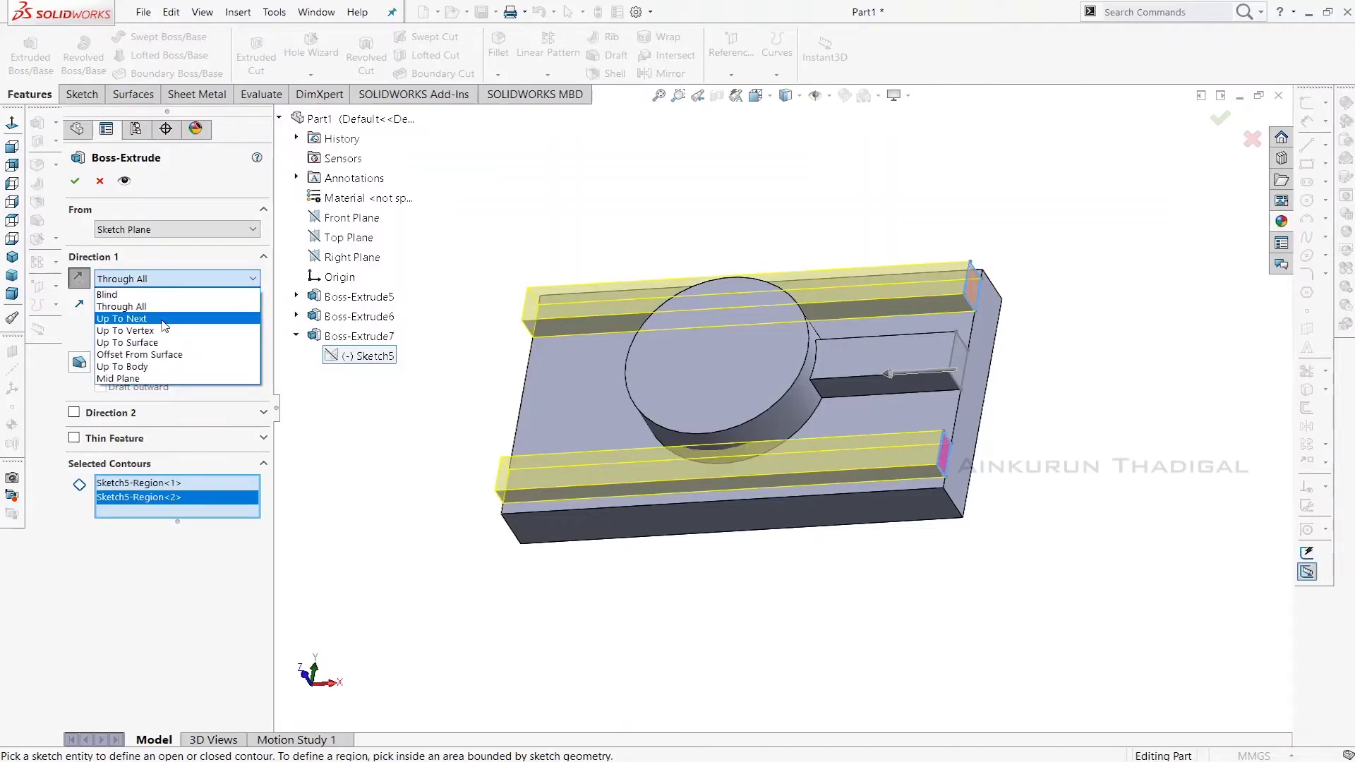
click(162, 319)
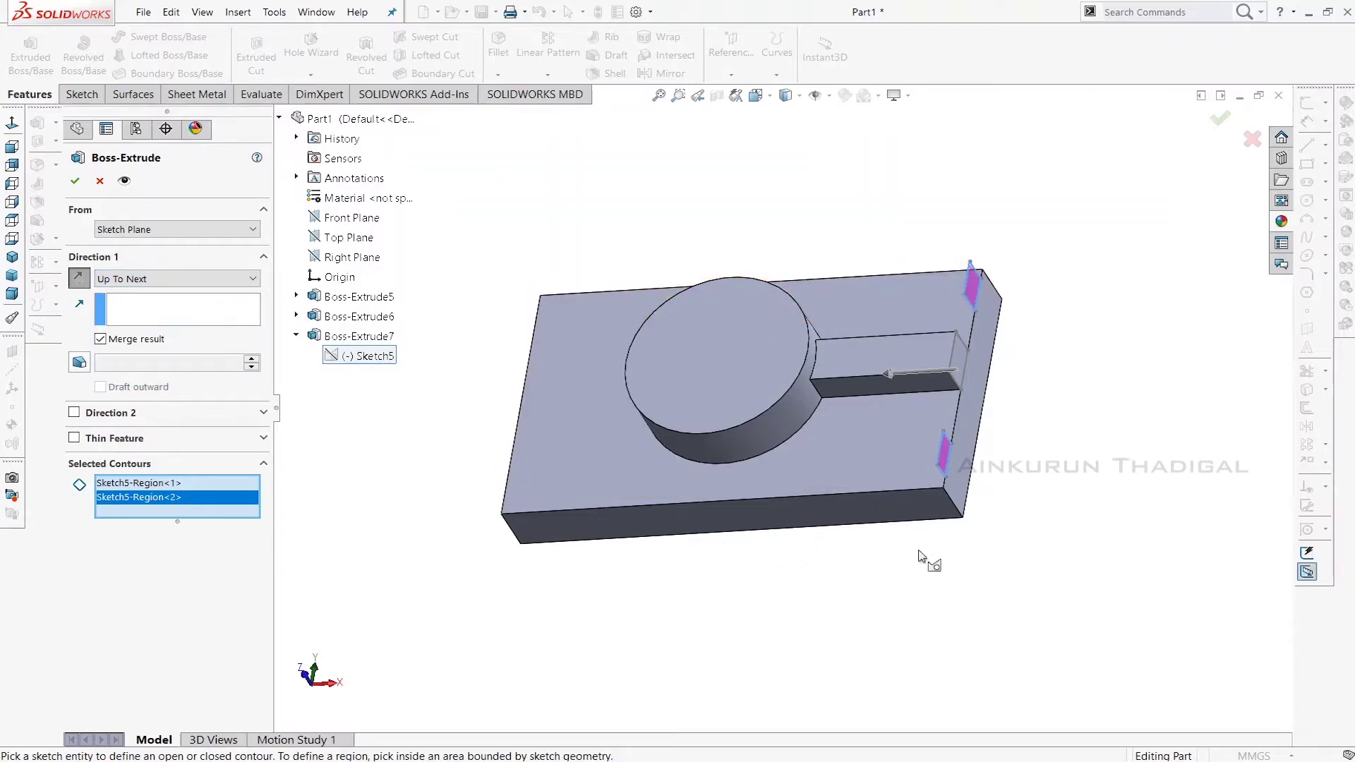
middle_drag(1047, 545, 1109, 603)
- Return the extrusion to Through All and examine where the lower bar meets the circular boss
click(194, 282)
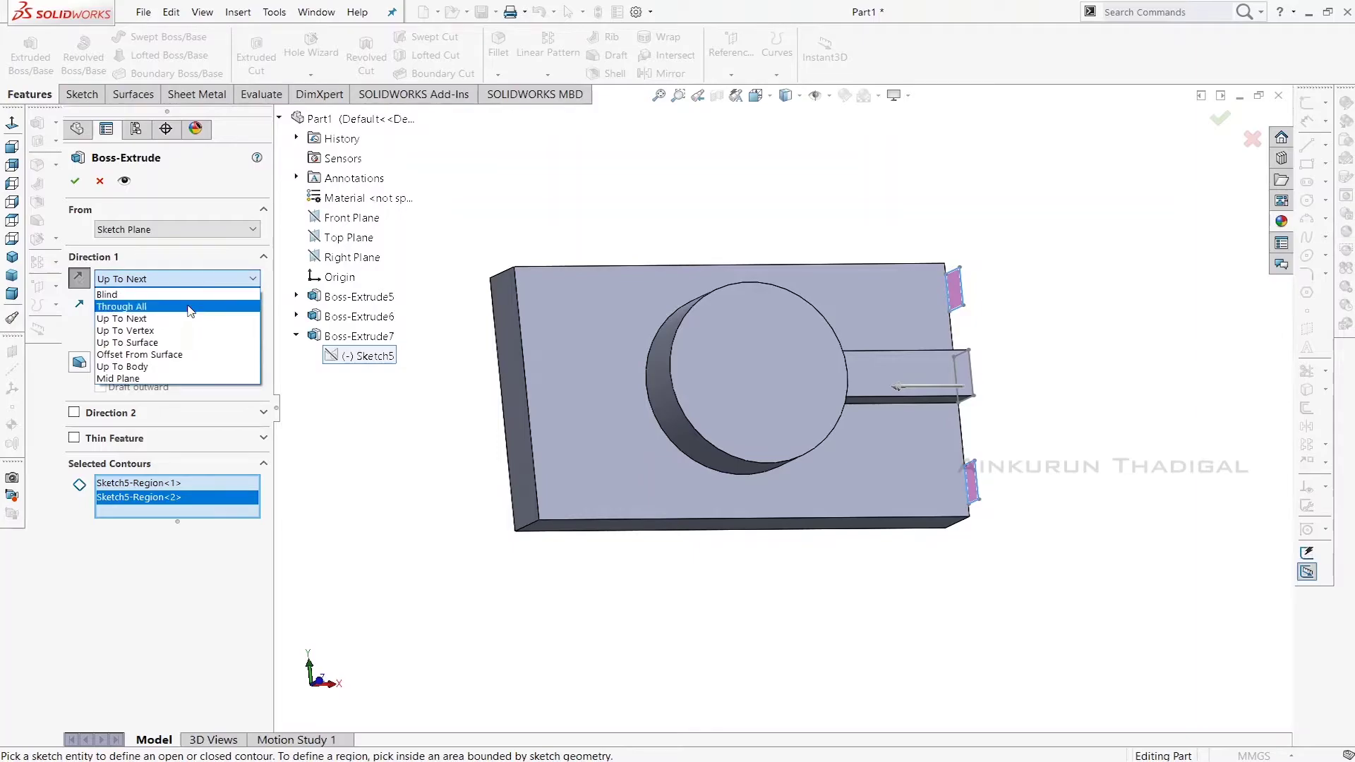
click(190, 305)
scroll(762, 474, down, 5)
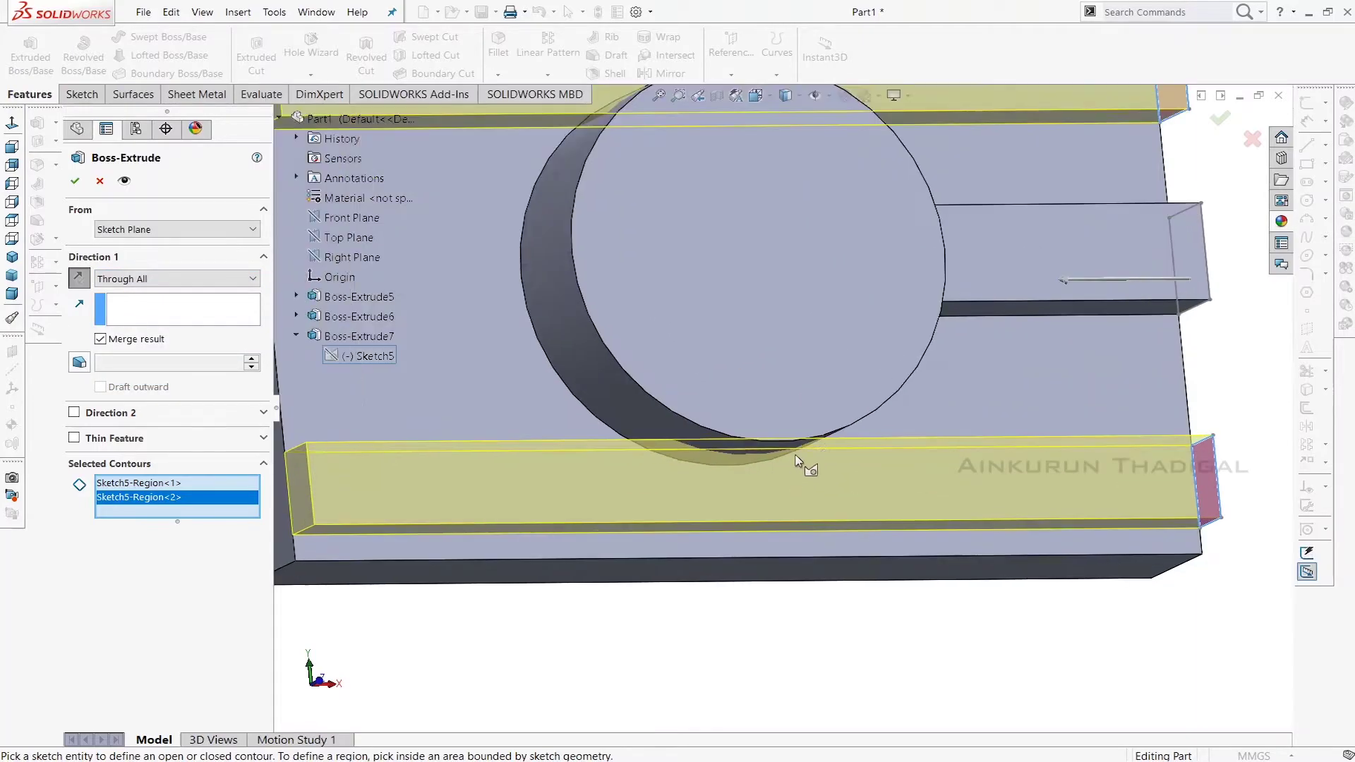
scroll(783, 452, up, 2)
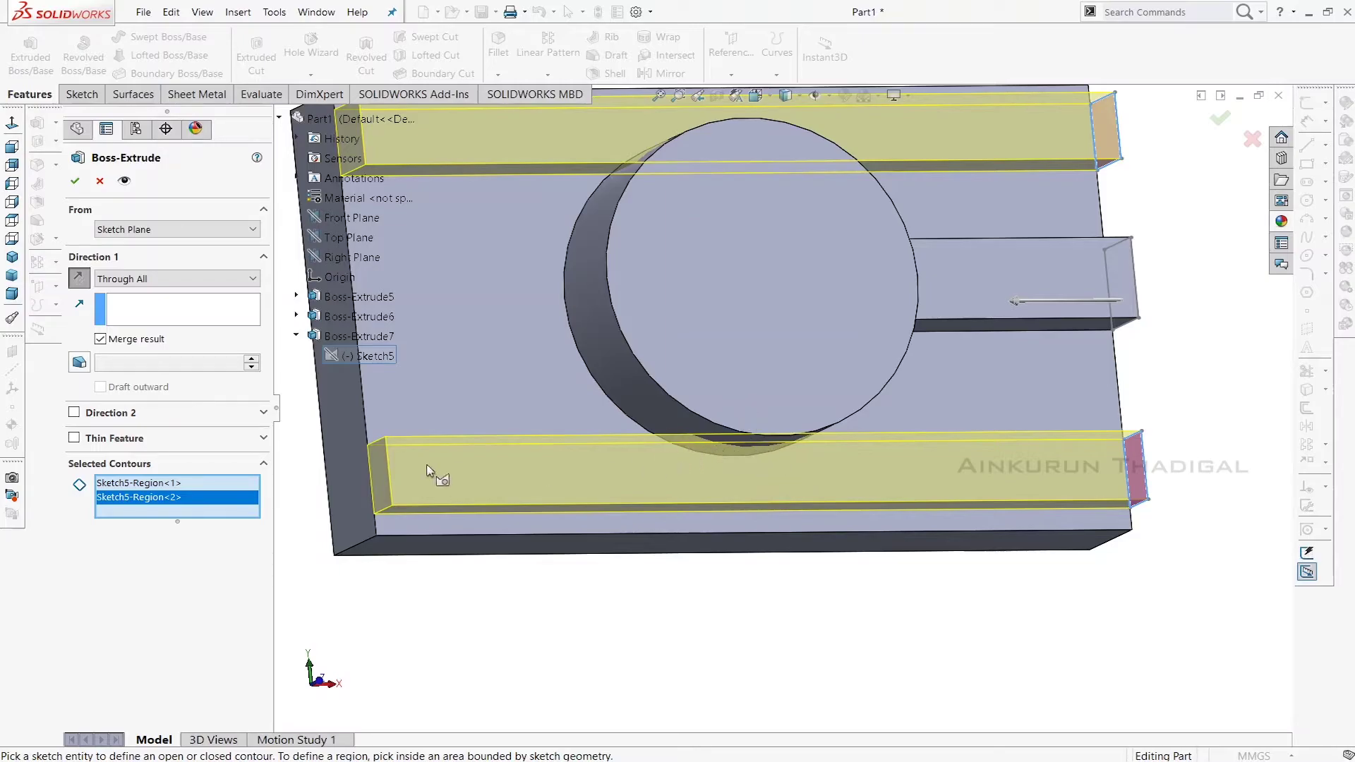
- Try Up To Surface and Offset From Surface at 20 mm, using the boss's cylindrical face as the target
click(247, 279)
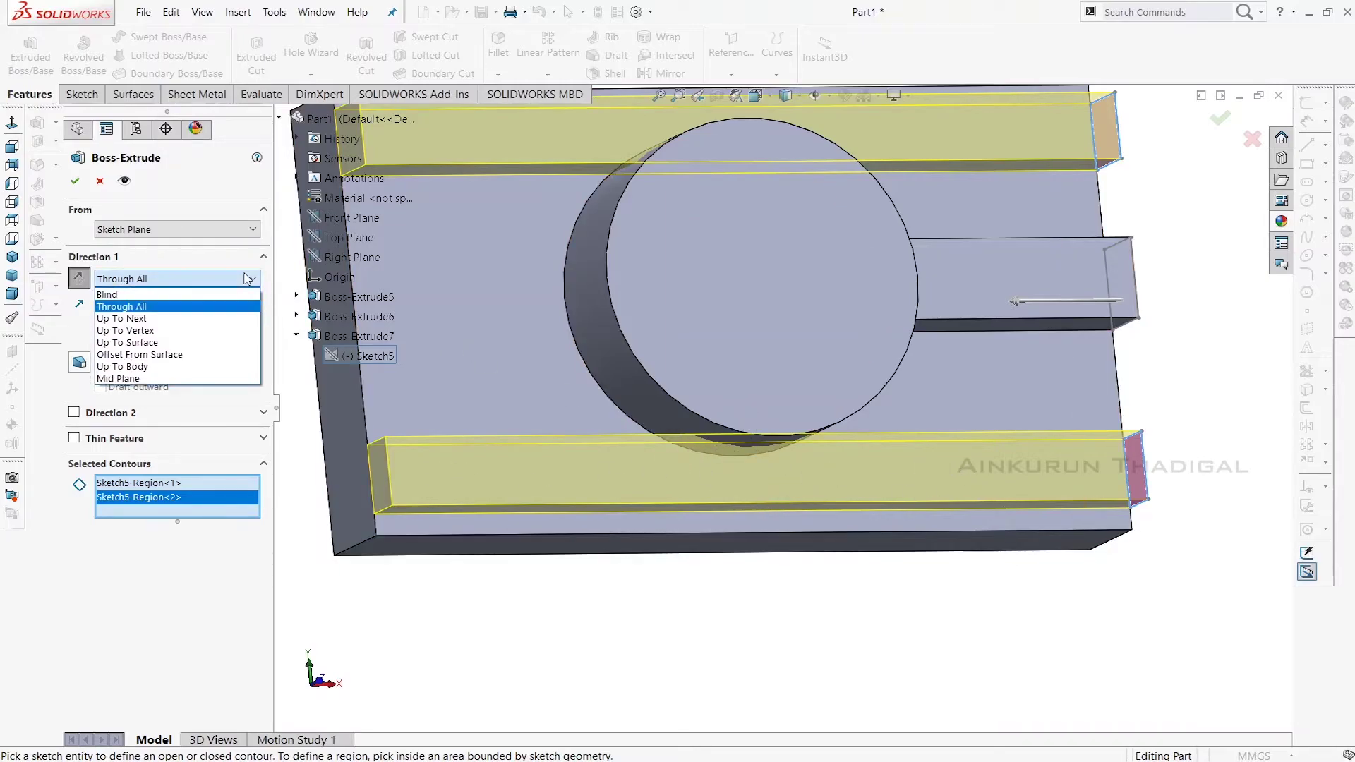
click(200, 345)
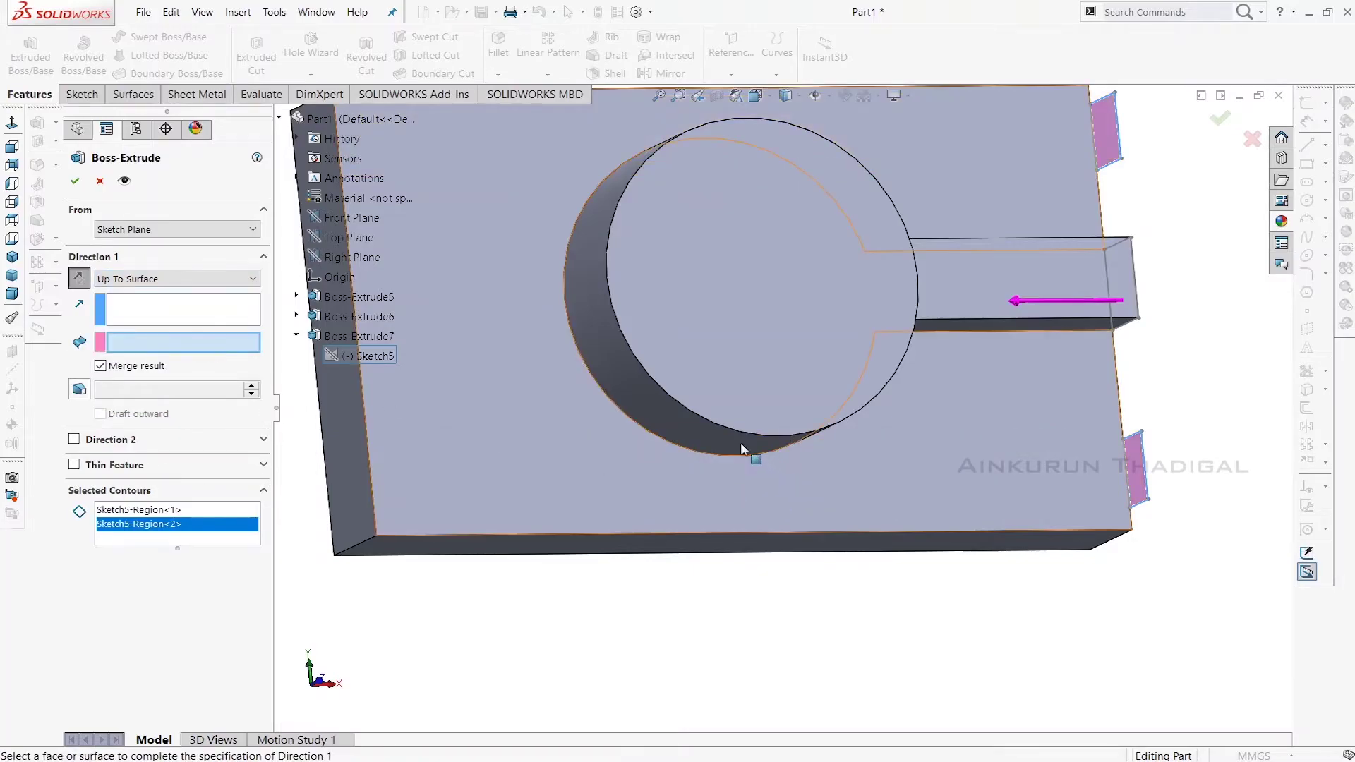
click(727, 439)
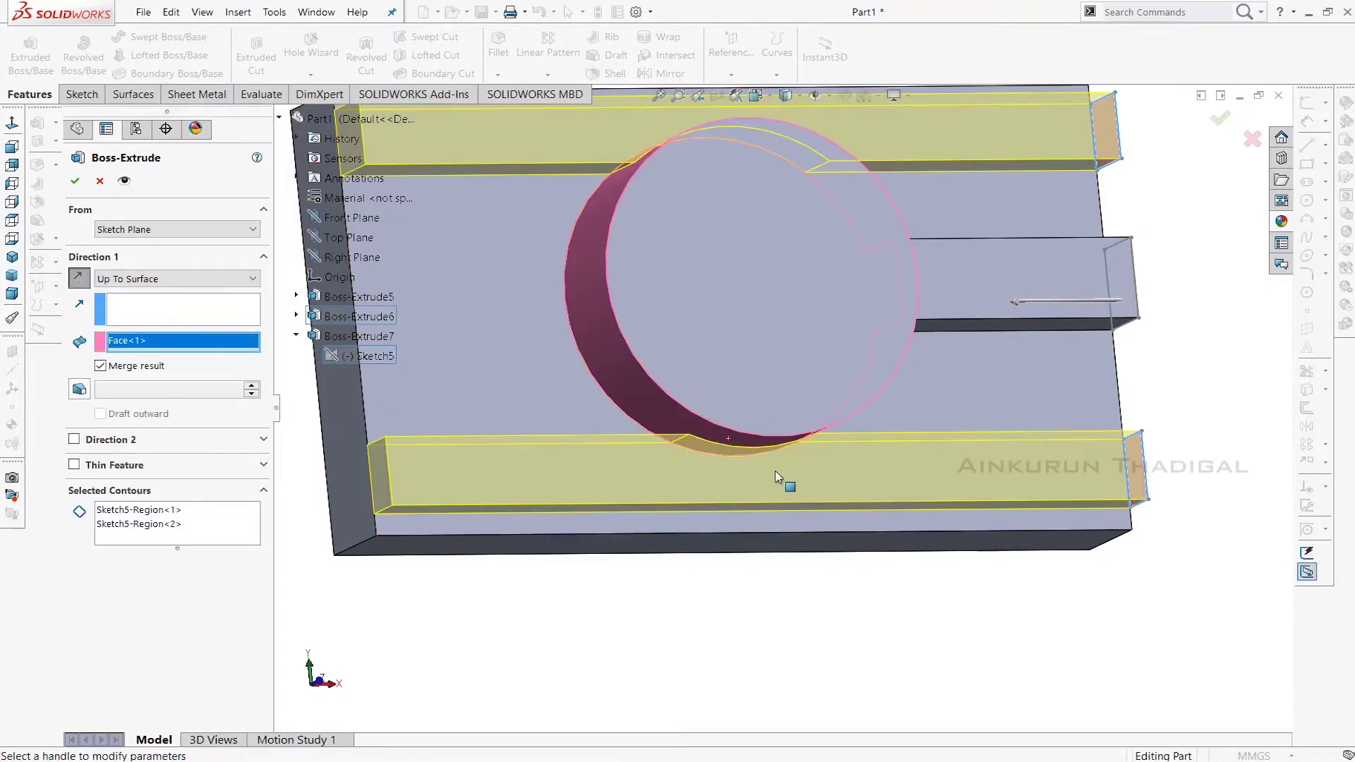
middle_drag(800, 623, 810, 460)
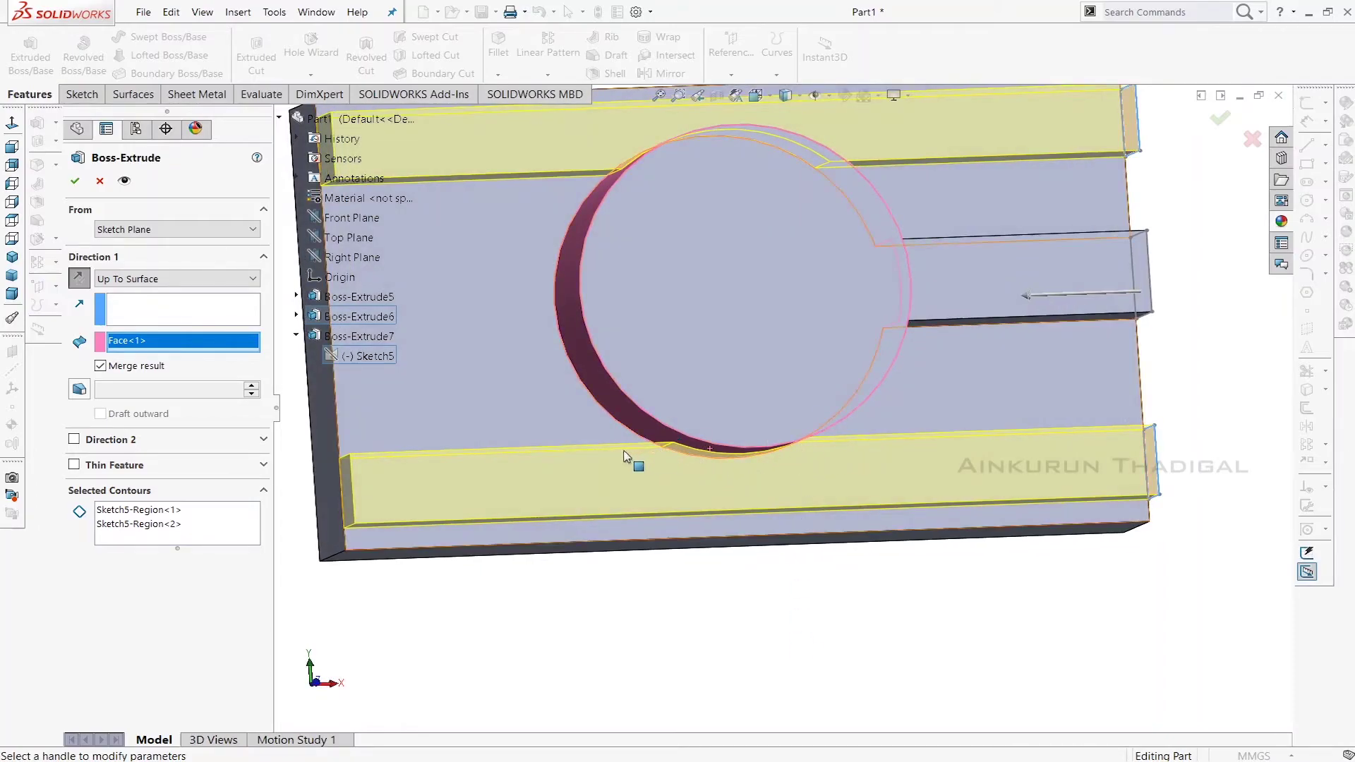
click(199, 278)
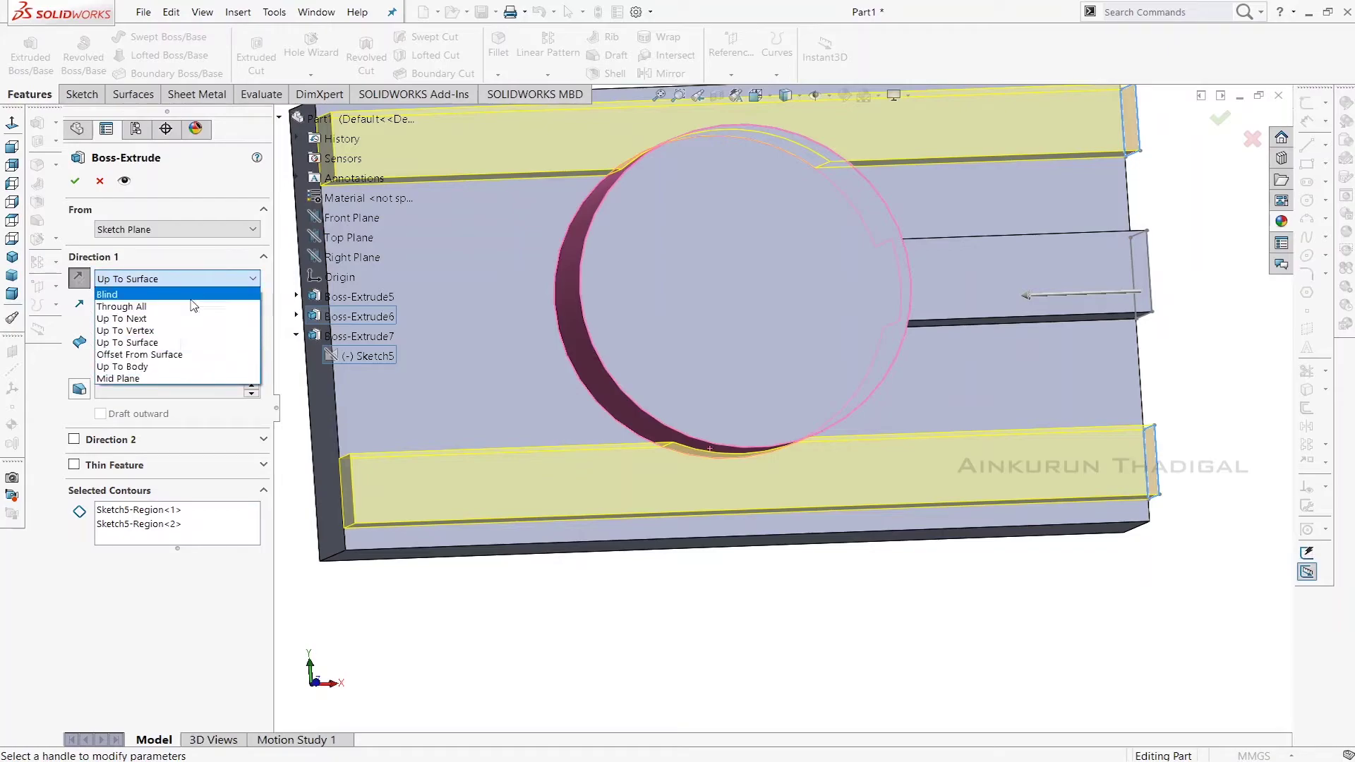
click(148, 355)
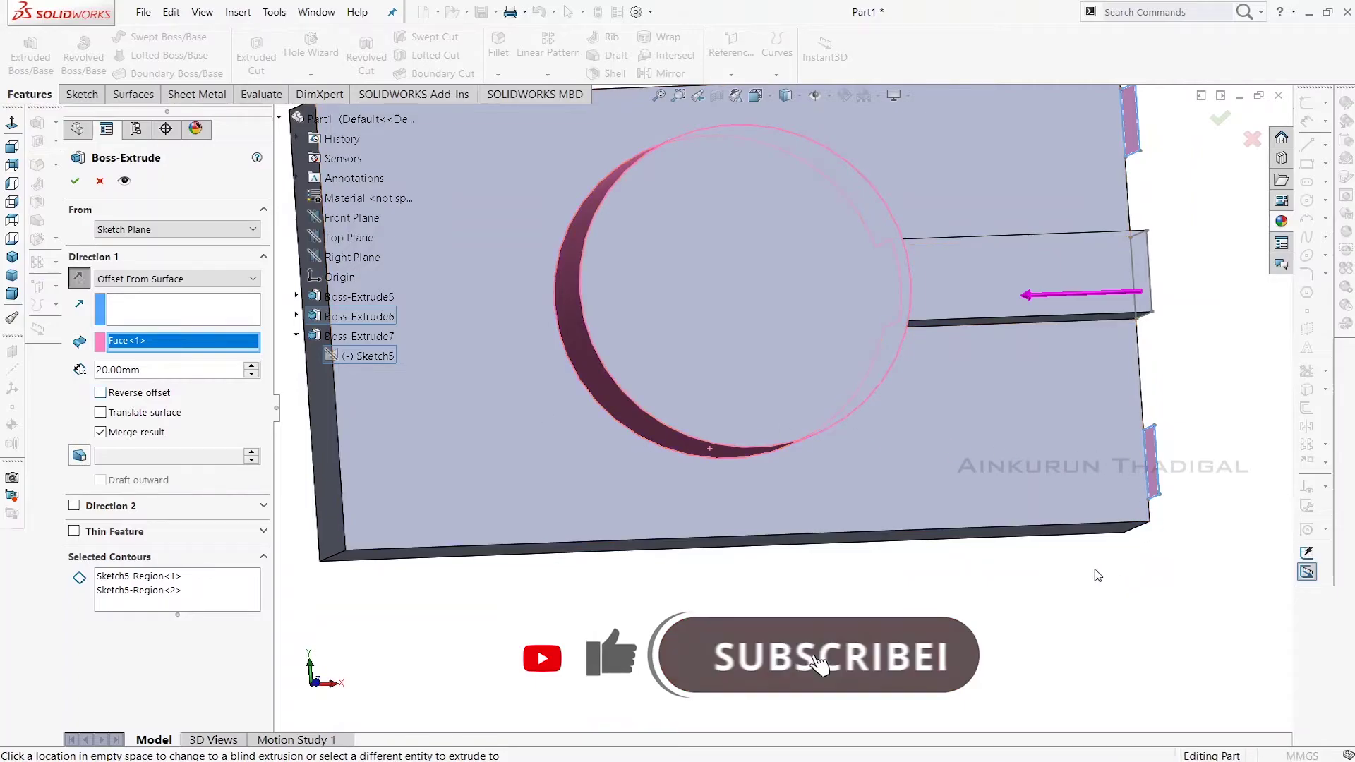
- Set the end condition of the upper and lower rectangles' extrusion to Through All
middle_drag(1098, 573, 1056, 572)
scroll(1037, 539, up, 2)
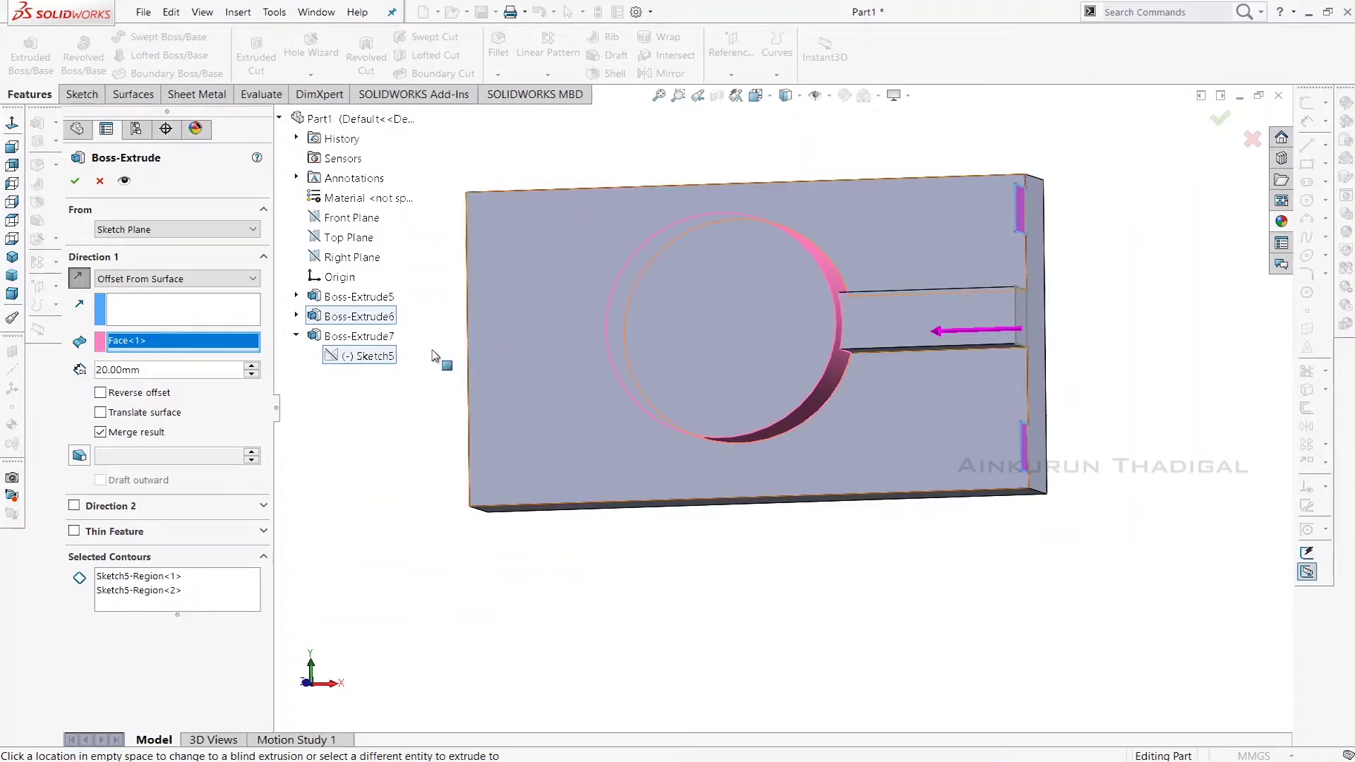
click(230, 278)
click(202, 308)
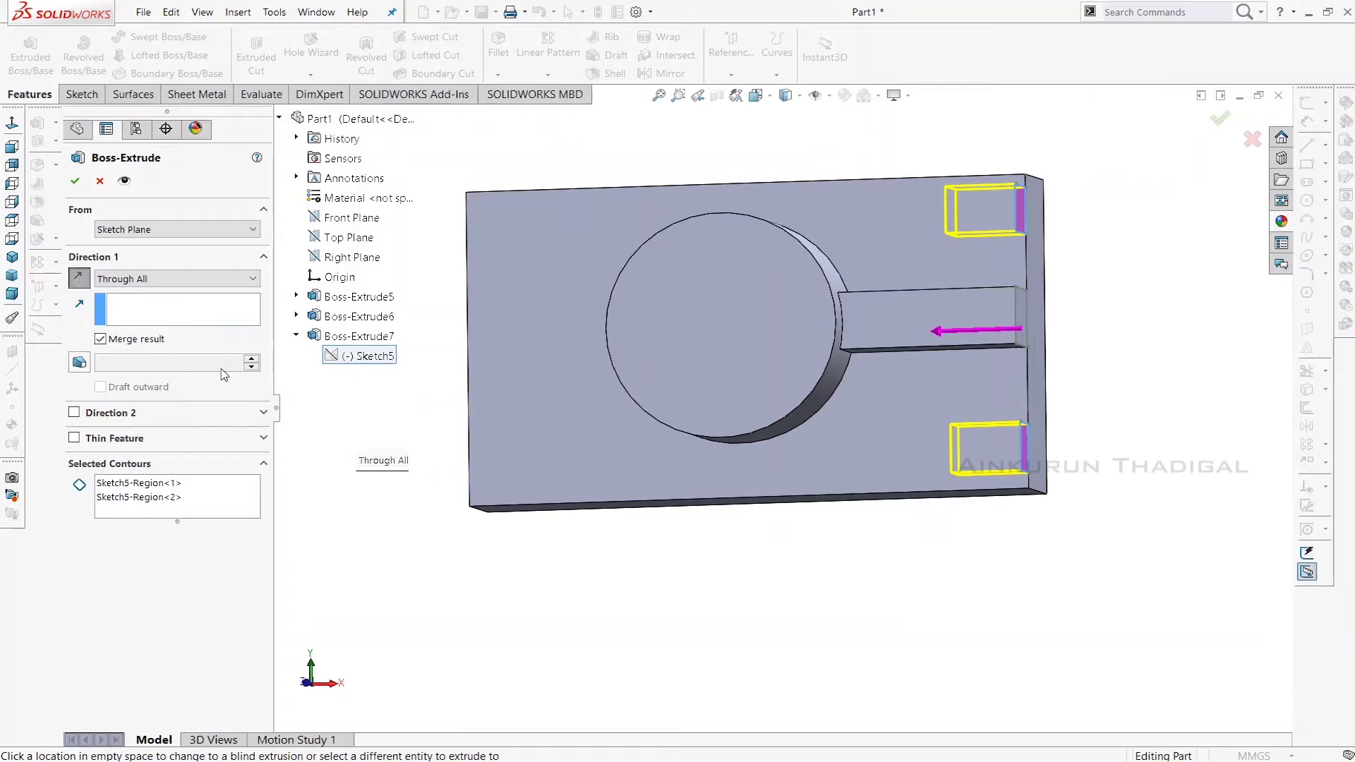
- Finish the Through All extrusion of the upper and lower rectangles and inspect both bars along the block
click(163, 312)
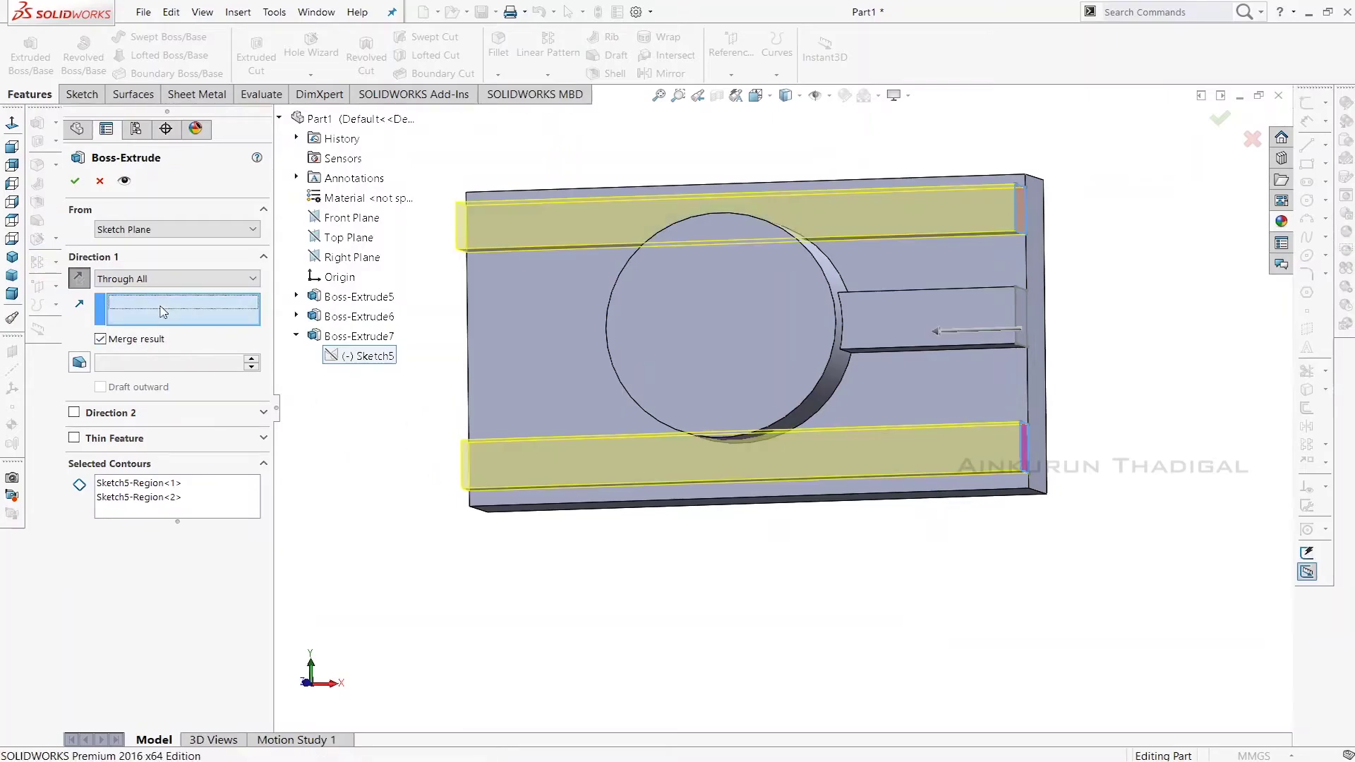
click(74, 183)
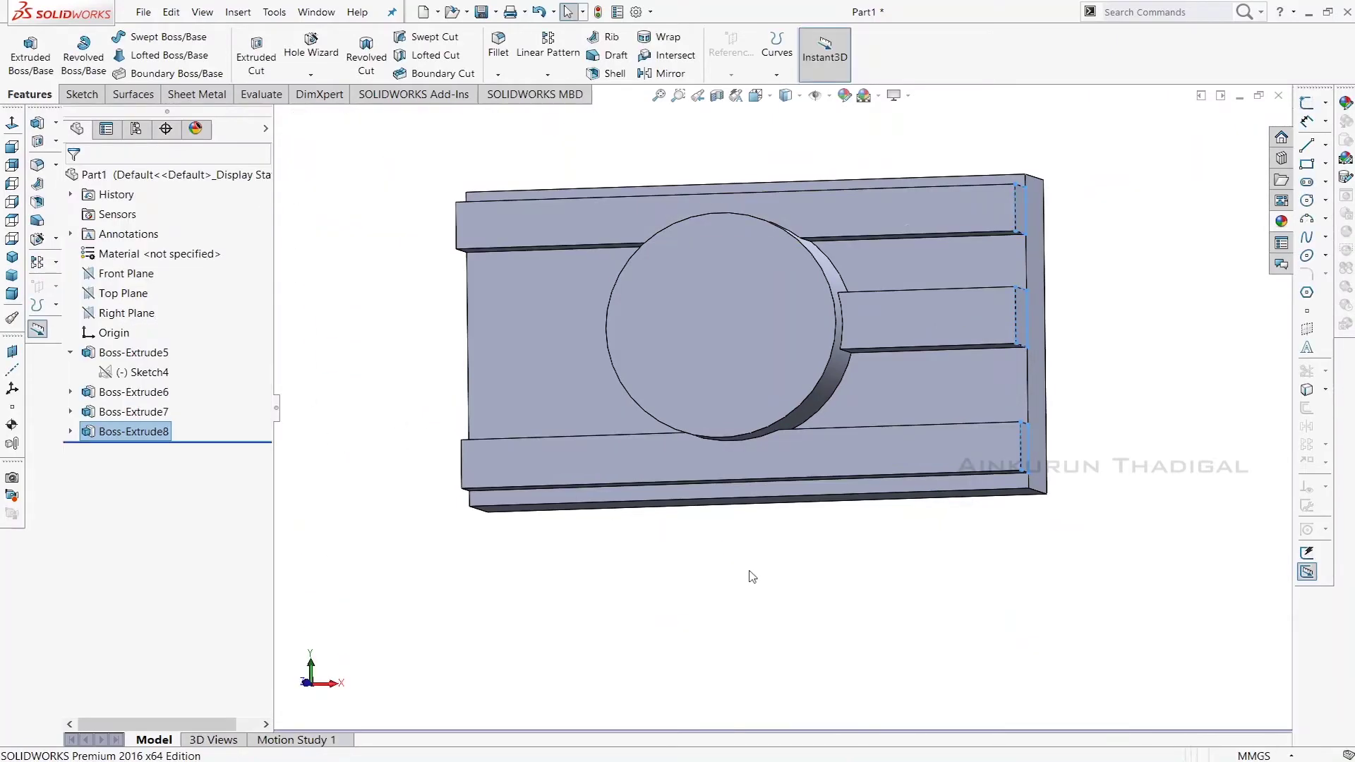
click(762, 575)
middle_drag(769, 574, 988, 215)
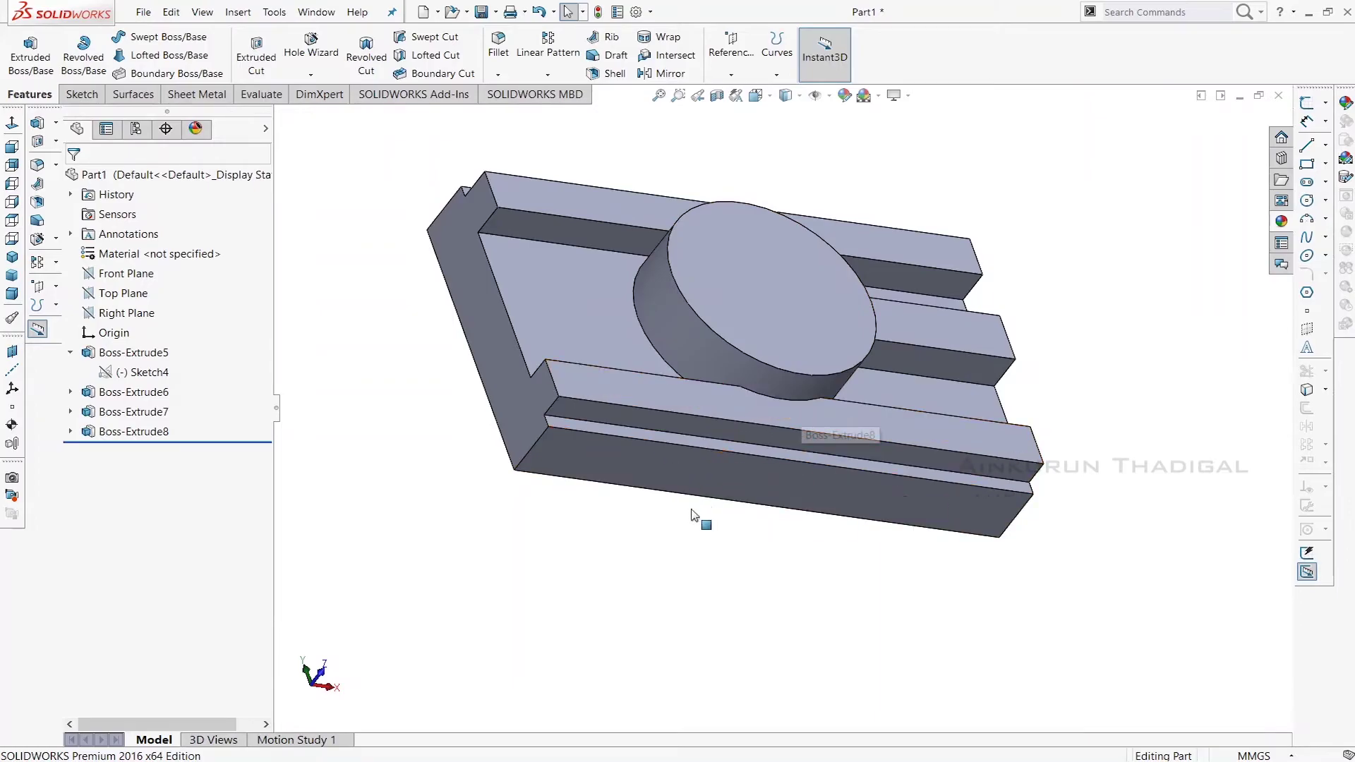
middle_drag(698, 501, 985, 400)
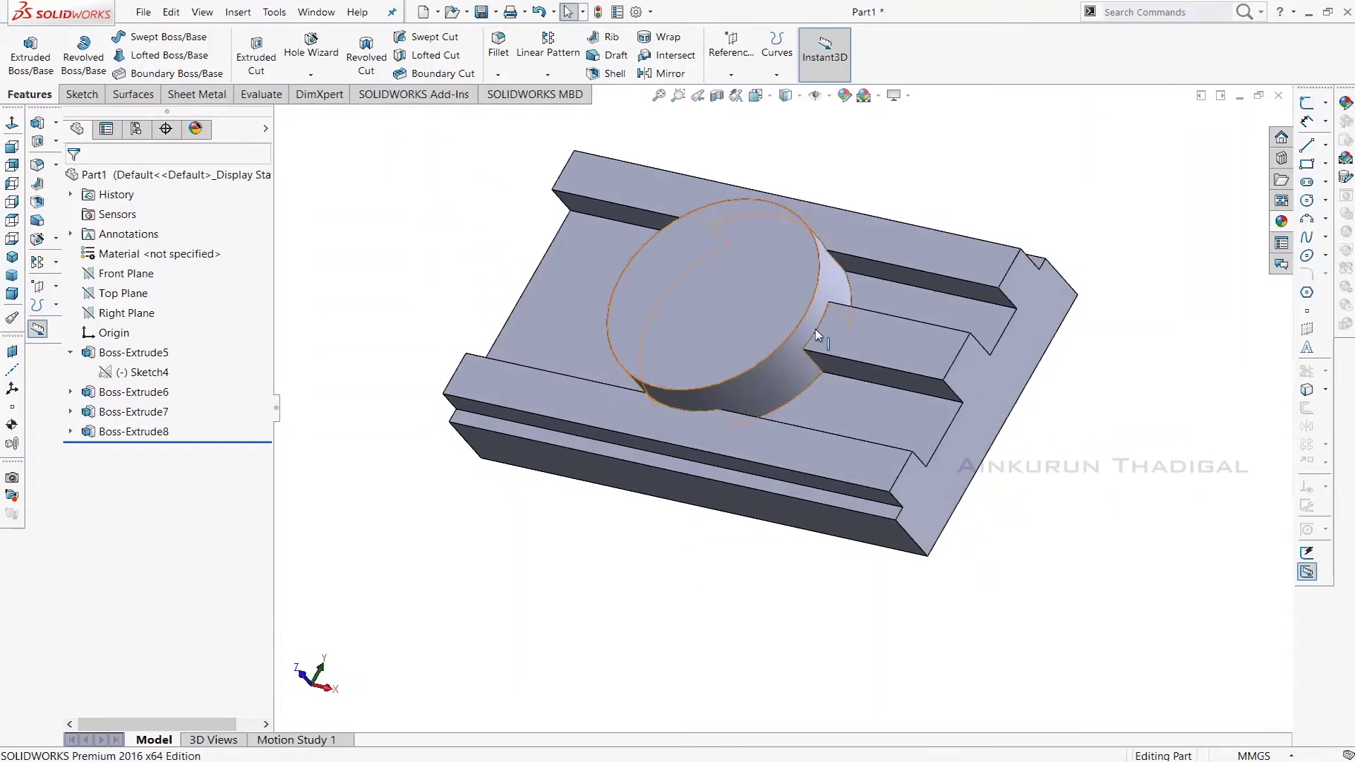
middle_drag(703, 617, 911, 548)
middle_drag(1092, 414, 1068, 478)
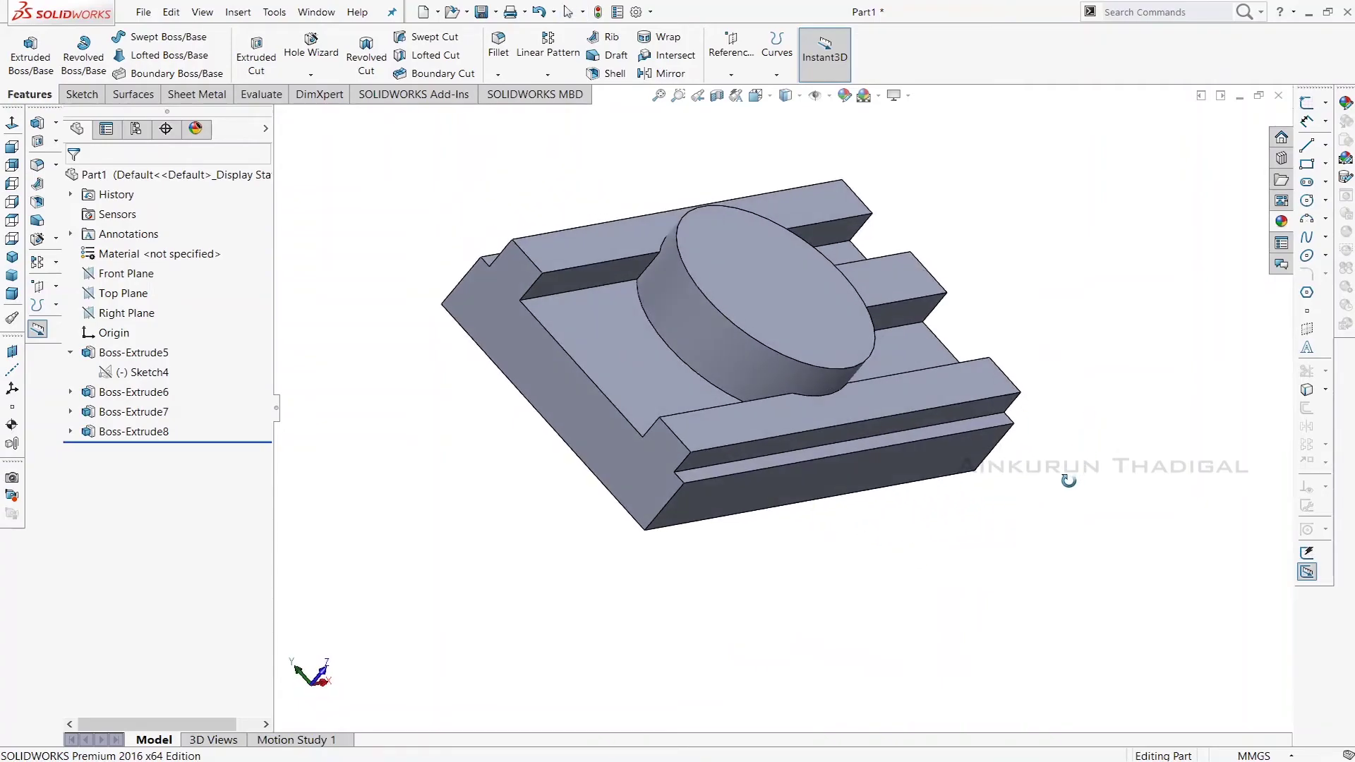
- Sketch a small corner rectangle on the block's end face opposite the middle bar, starting on the block's front edge between the two long bars
click(567, 401)
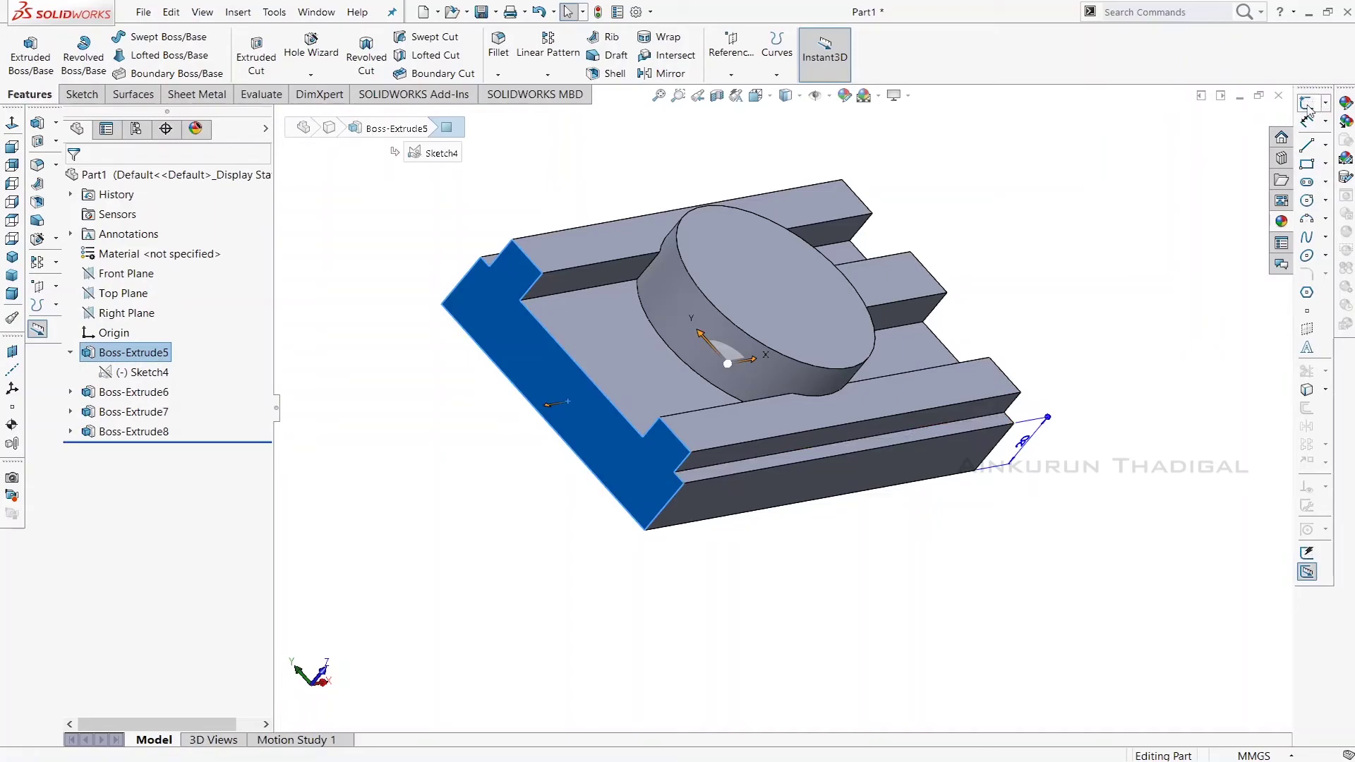
click(1307, 105)
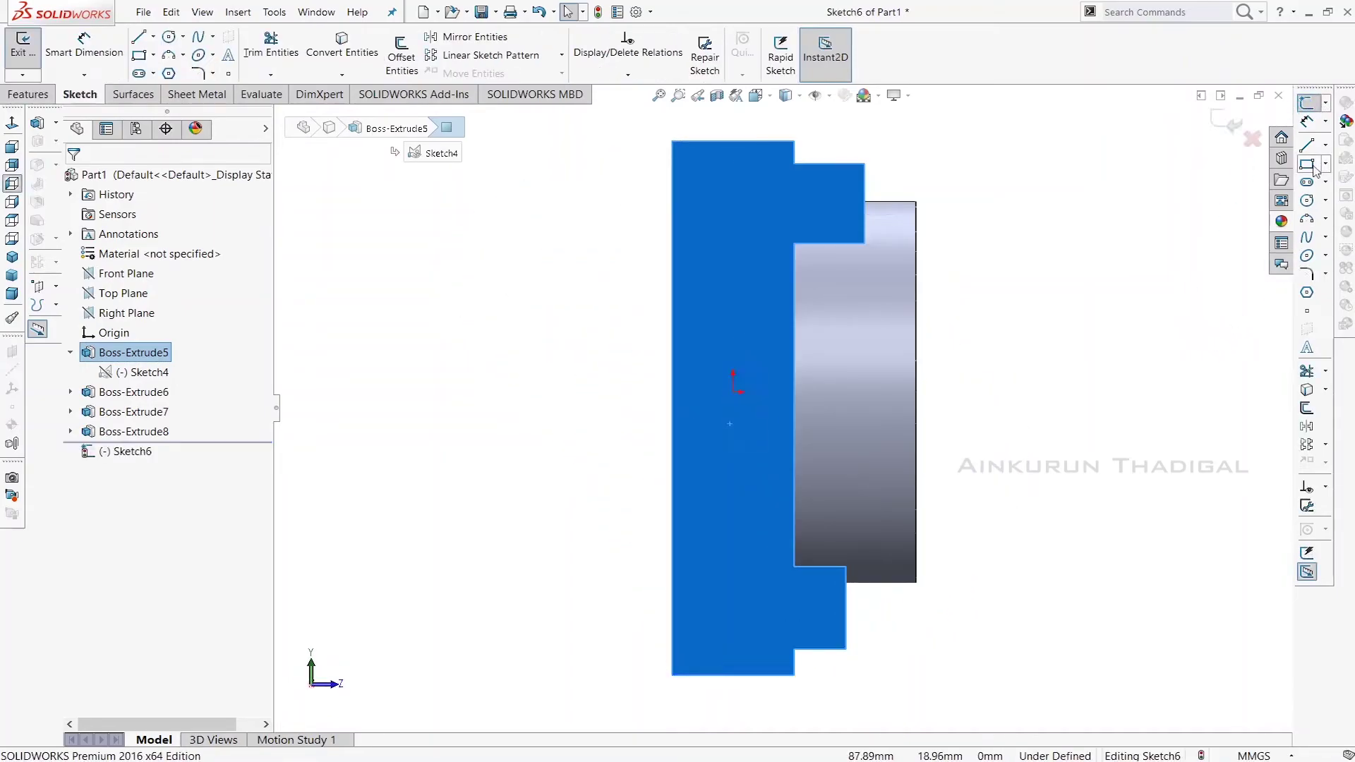
key(r)
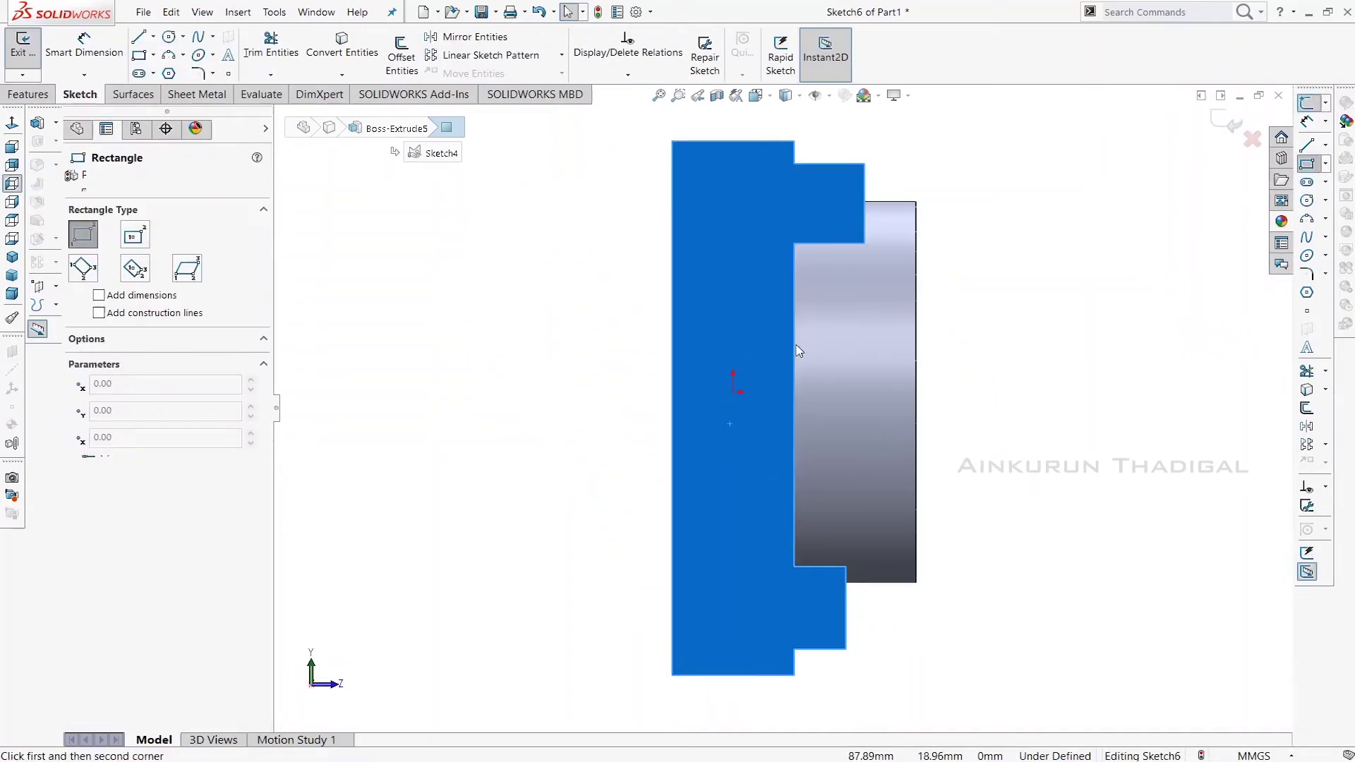
click(793, 345)
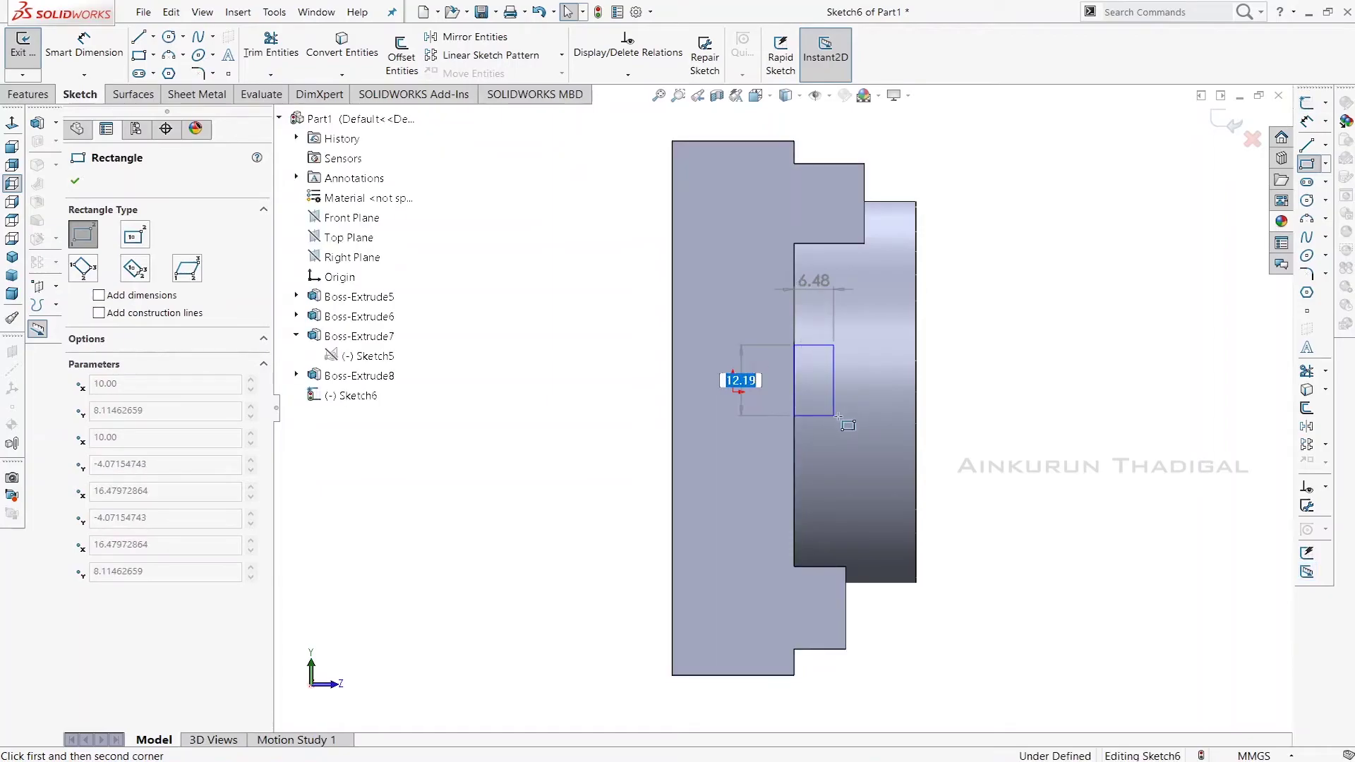
click(845, 405)
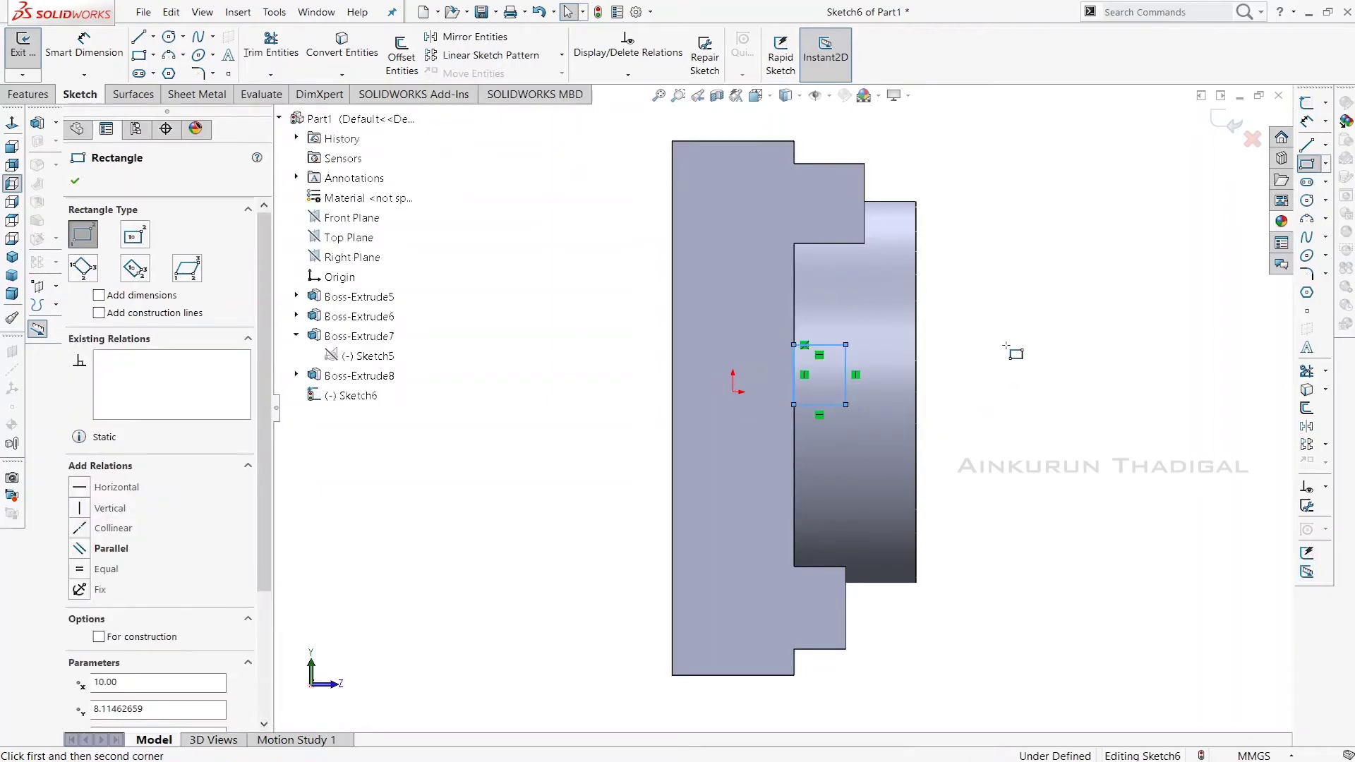
right_click(1018, 357)
click(1018, 356)
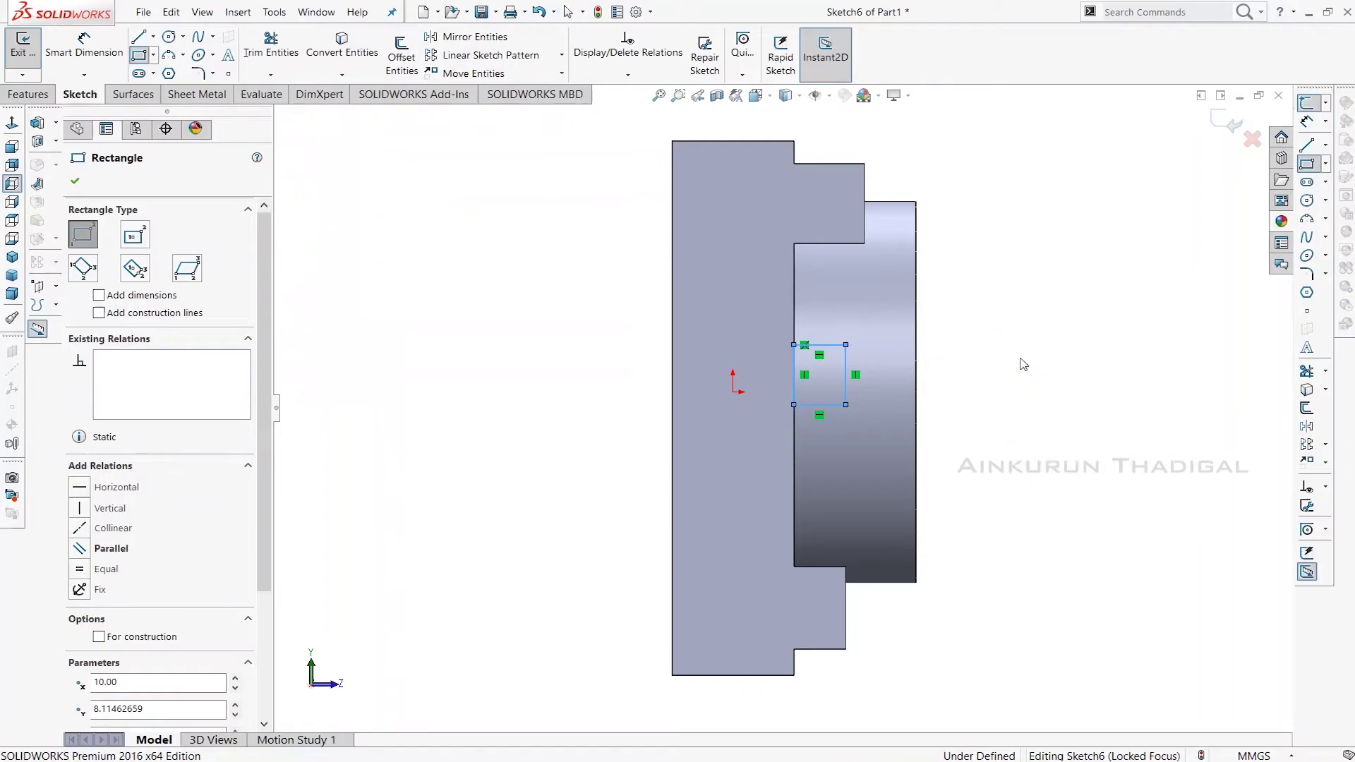
mouse_move(1043, 411)
middle_down()
mouse_move(977, 426)
mouse_move(884, 364)
middle_up()
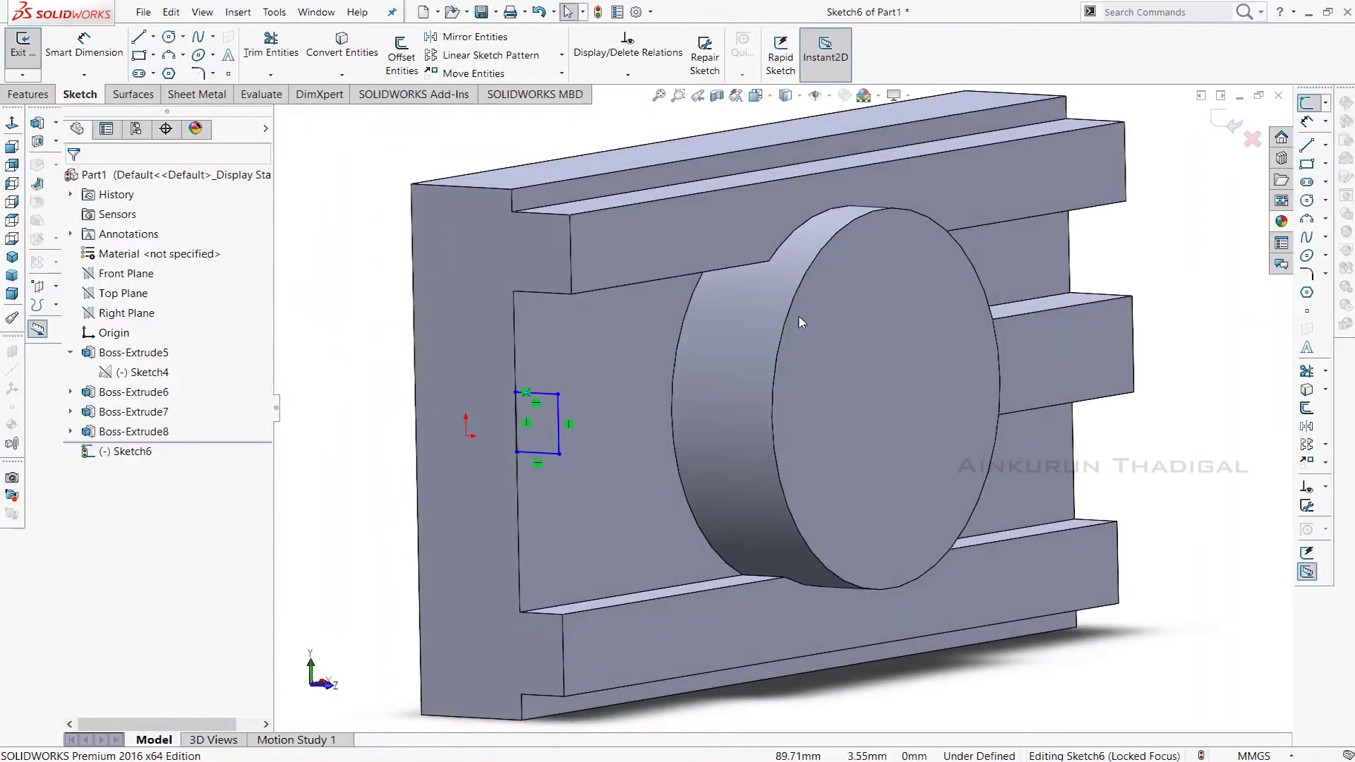
- Start an Extruded Cut of the small rectangle from the sketch plane with the Through All end condition
click(29, 95)
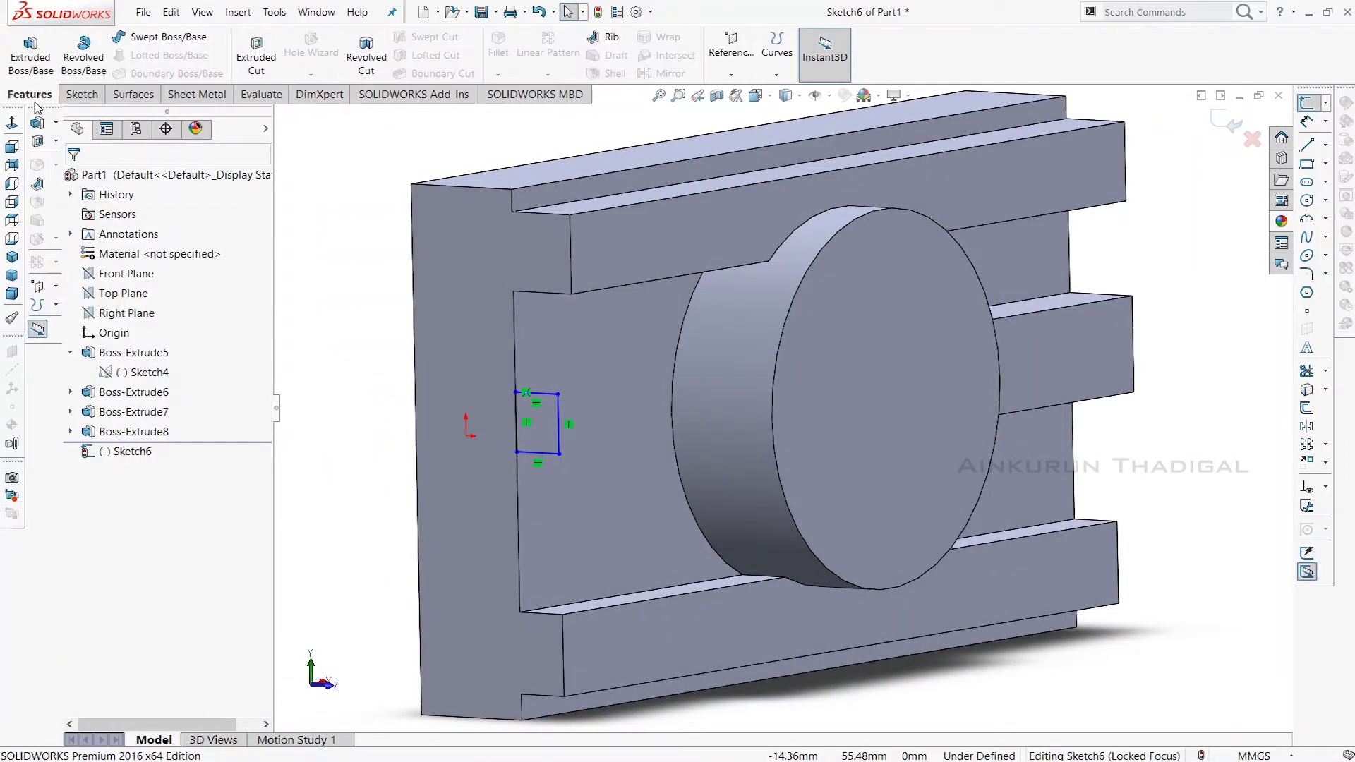
click(258, 46)
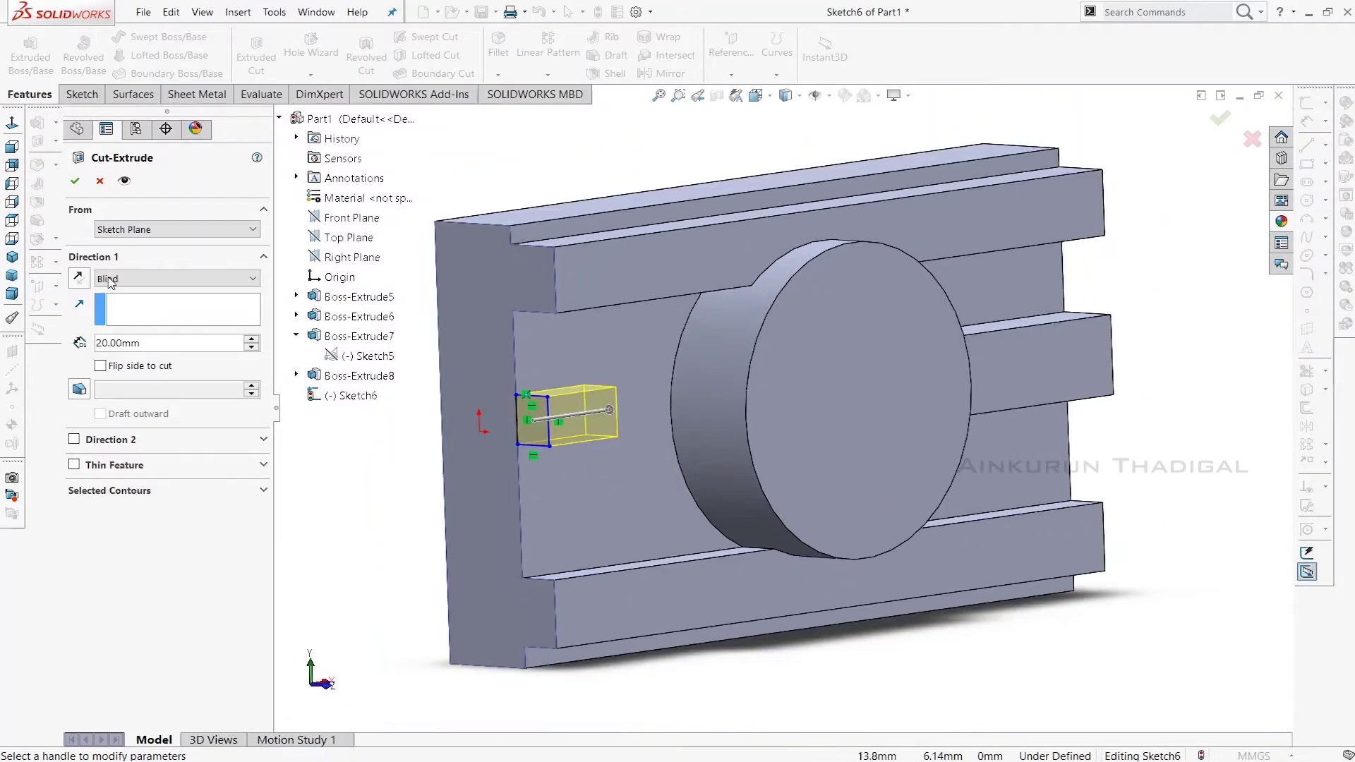
click(199, 229)
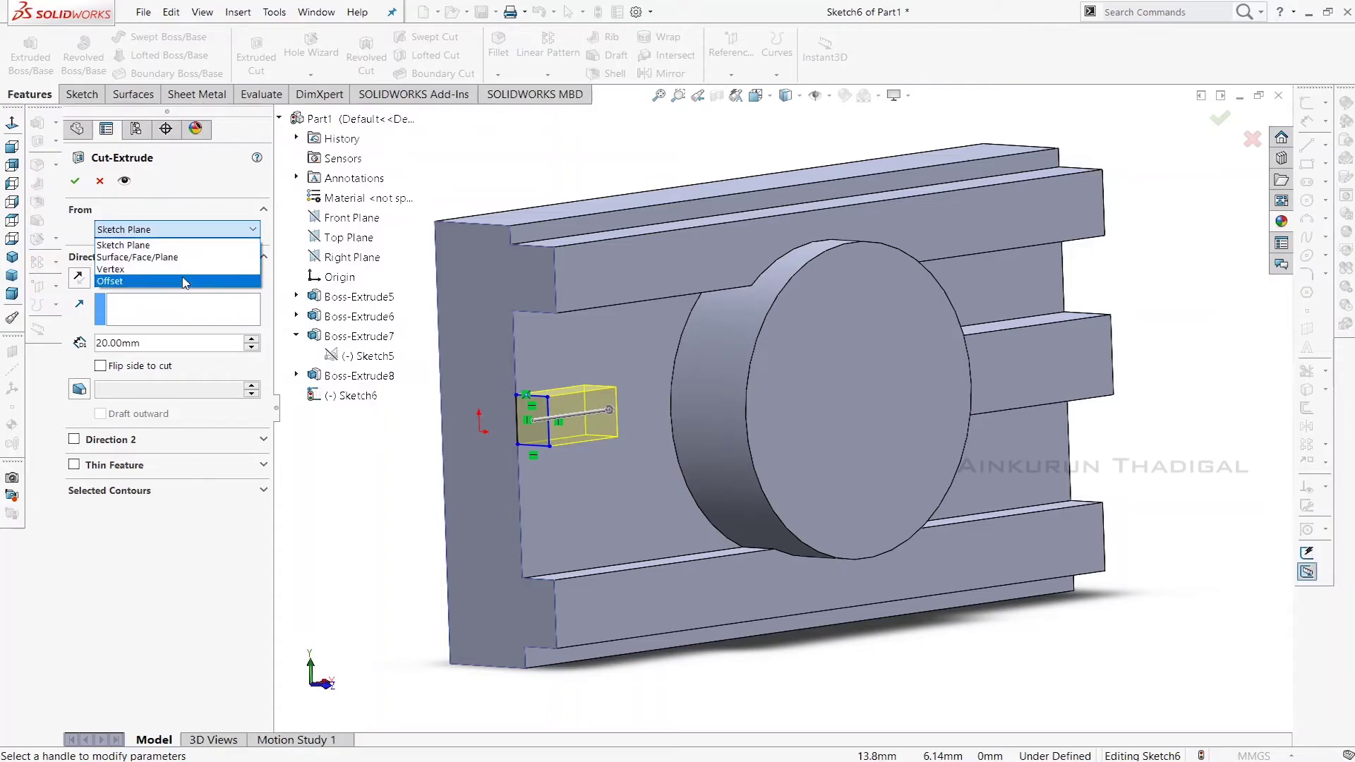
click(215, 224)
click(233, 286)
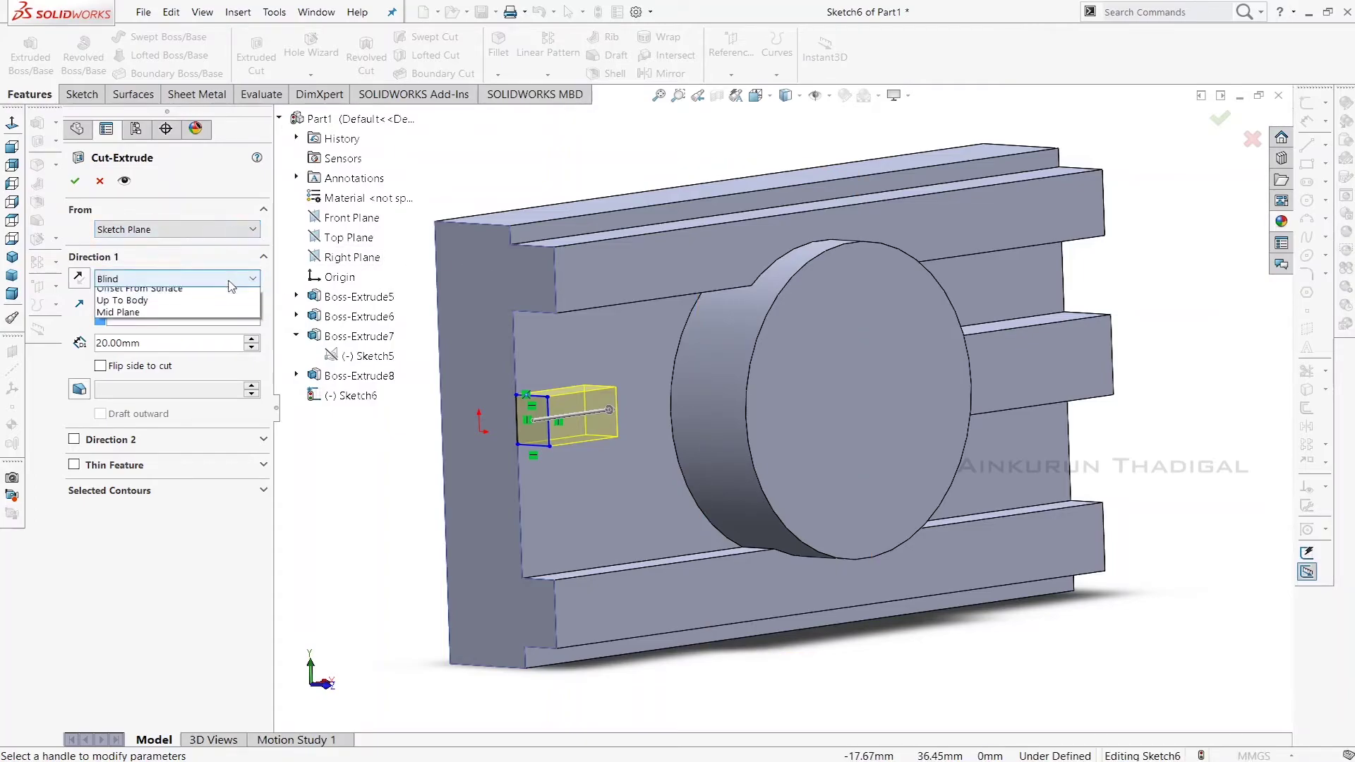
click(195, 308)
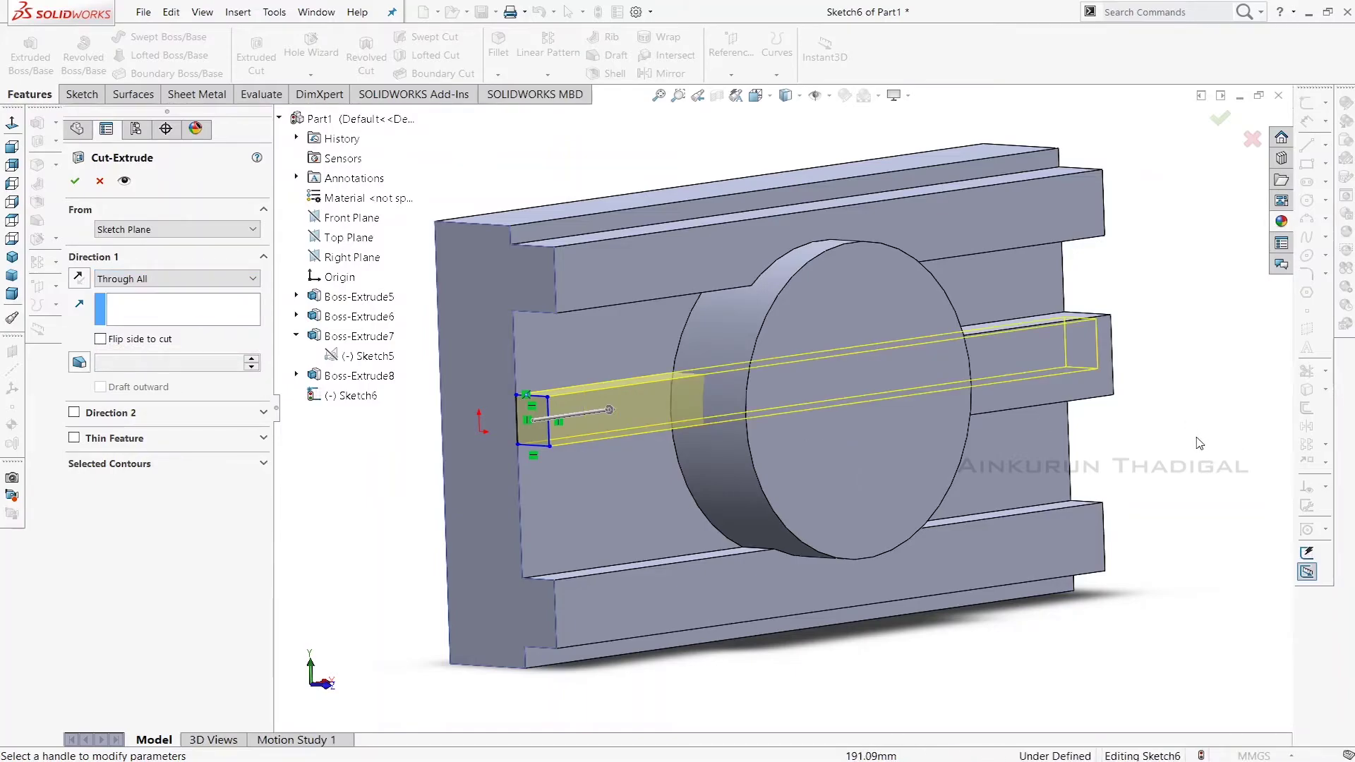
middle_drag(1199, 443, 1127, 413)
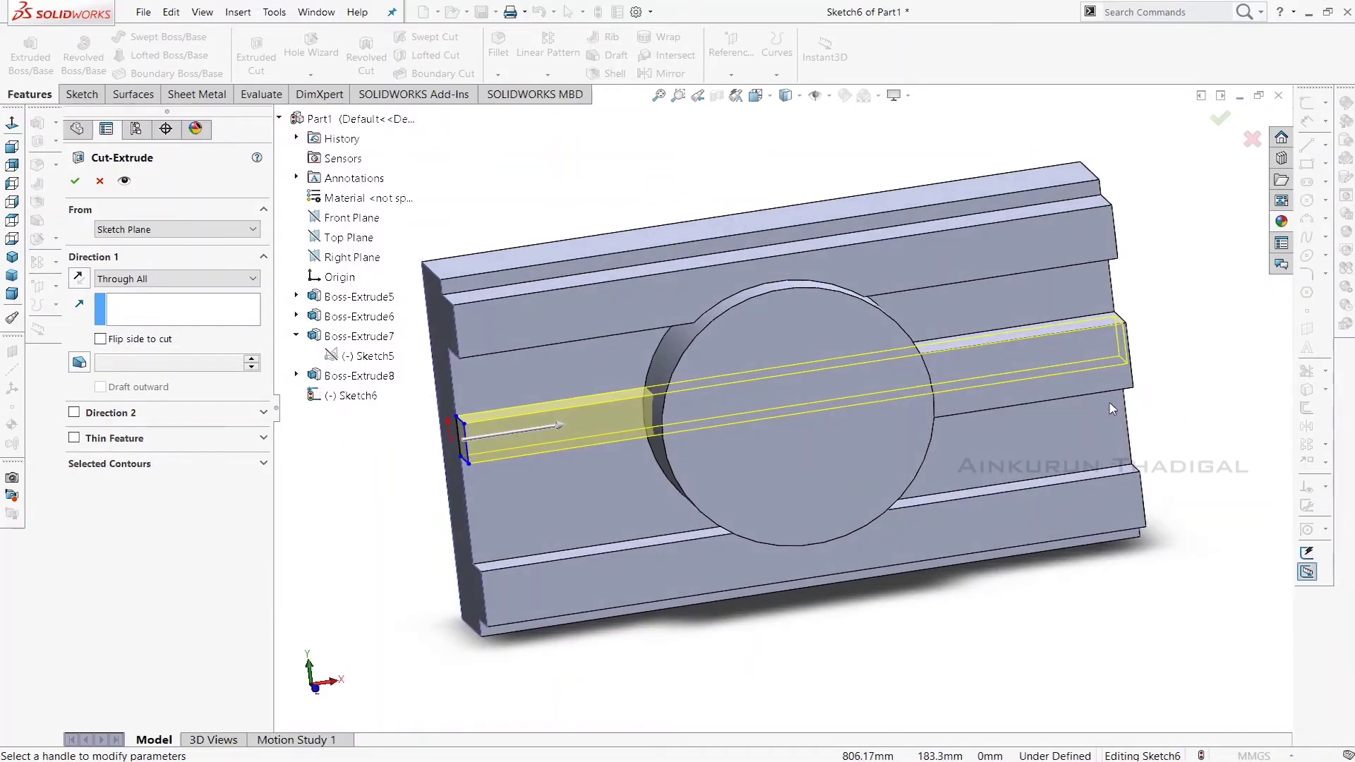
- Try the Up To Next and Up To Surface end conditions on the cut, using the block's far end face as the target surface
click(244, 283)
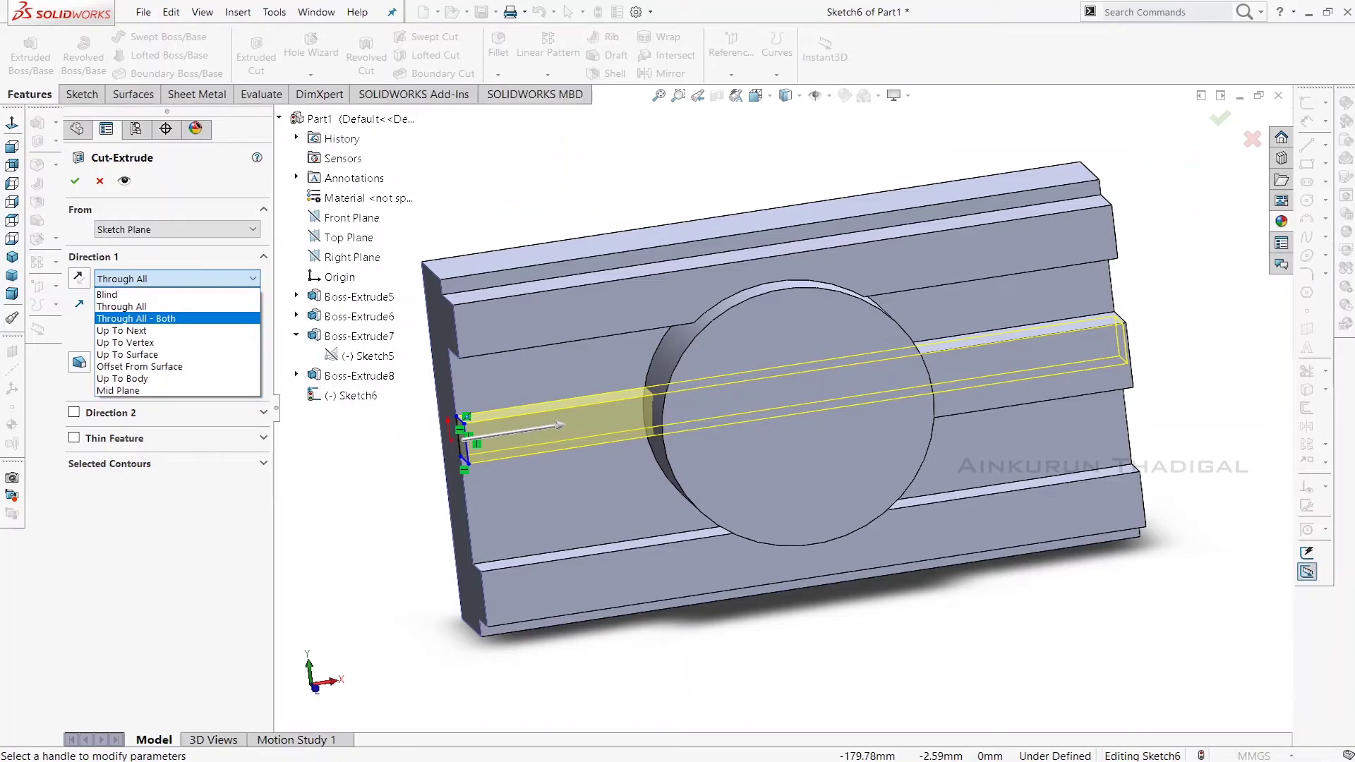
click(183, 332)
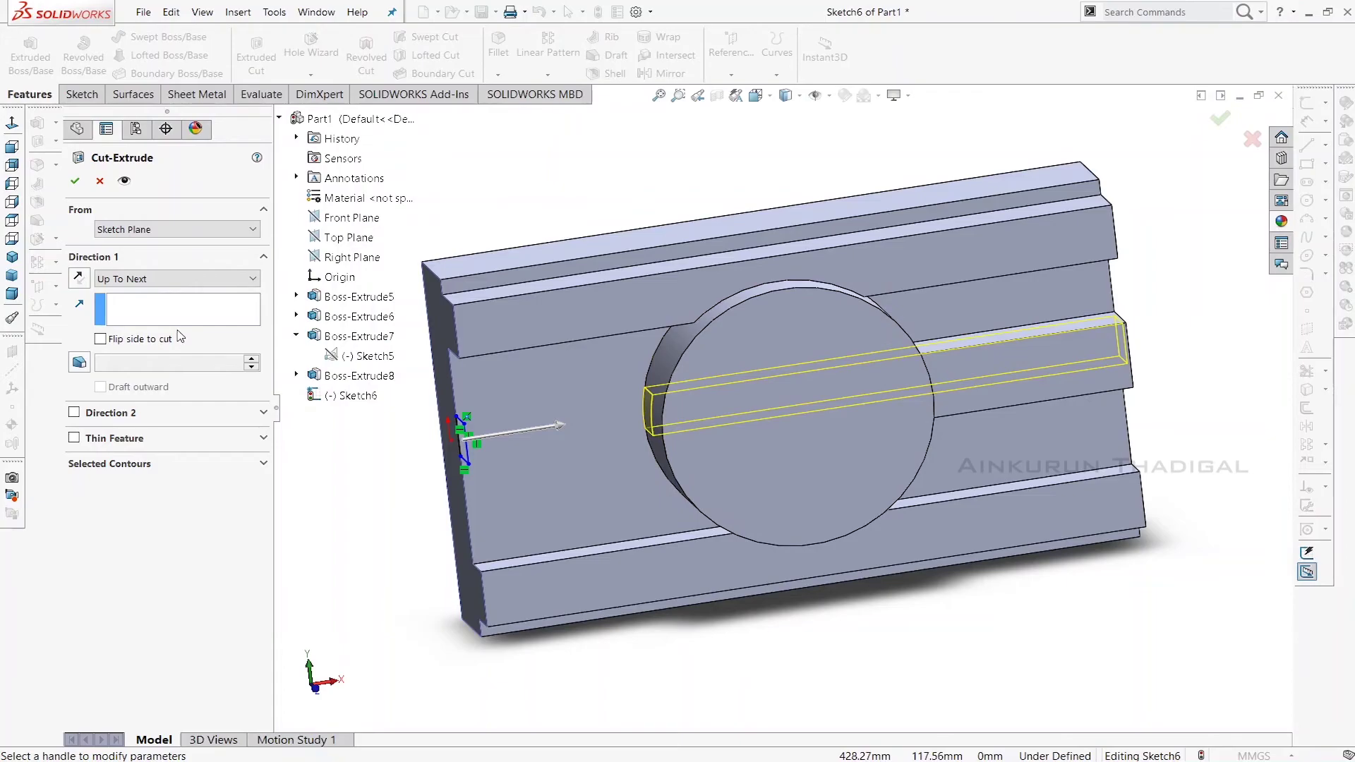
click(150, 281)
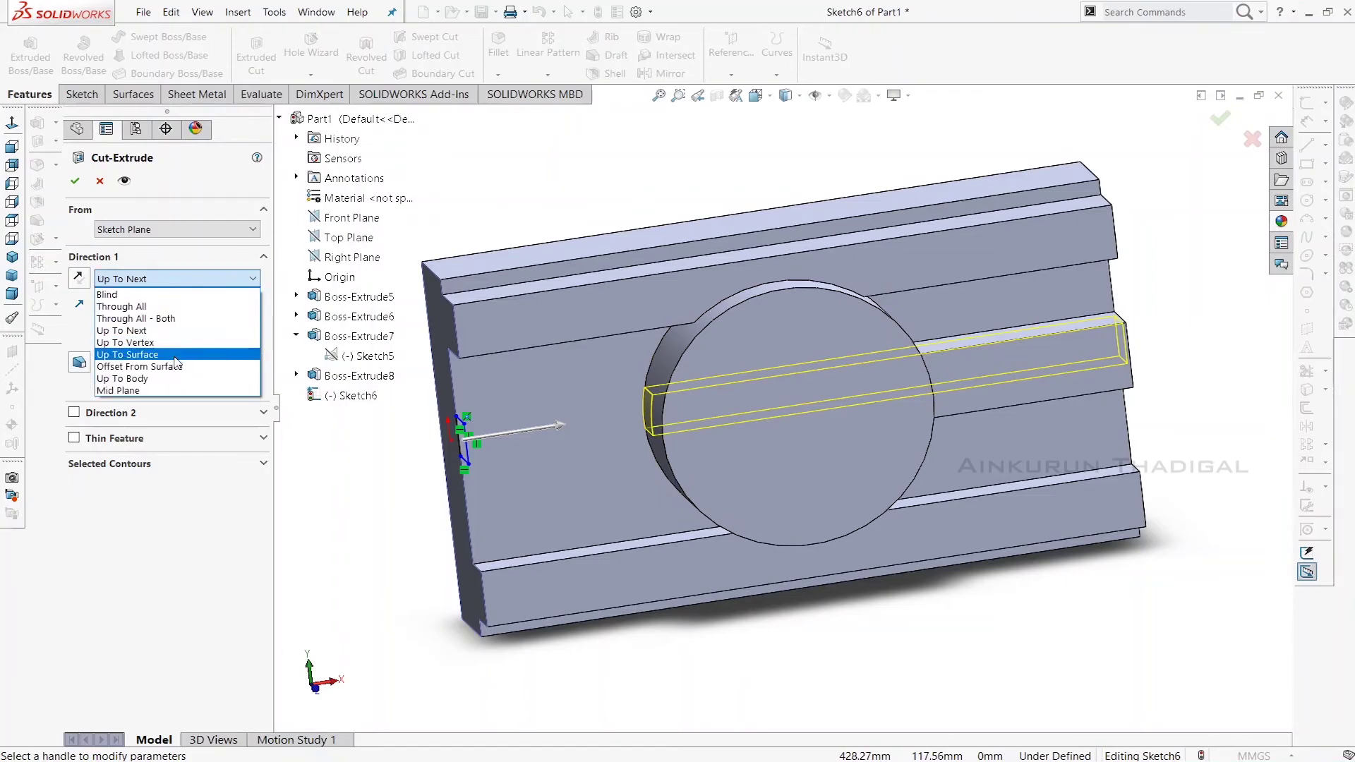
click(175, 356)
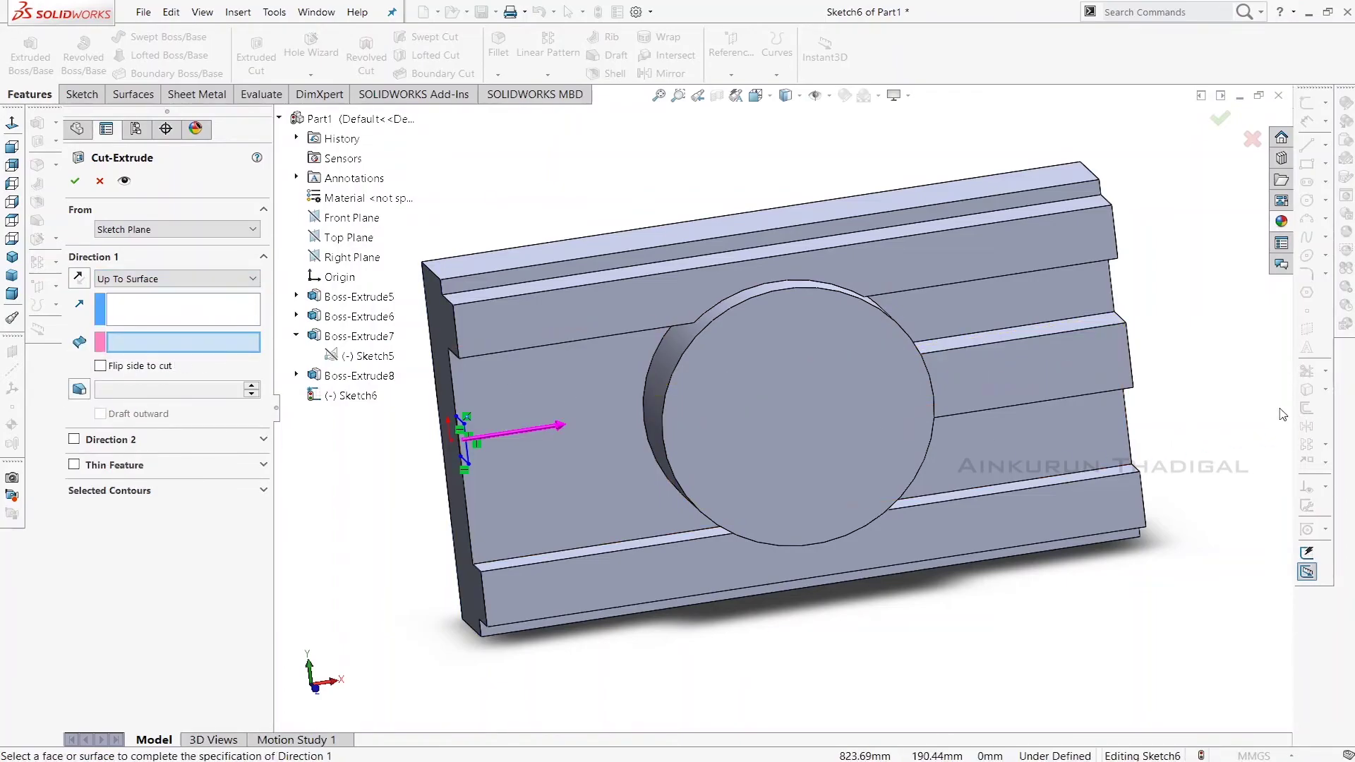
middle_drag(1152, 410, 1121, 385)
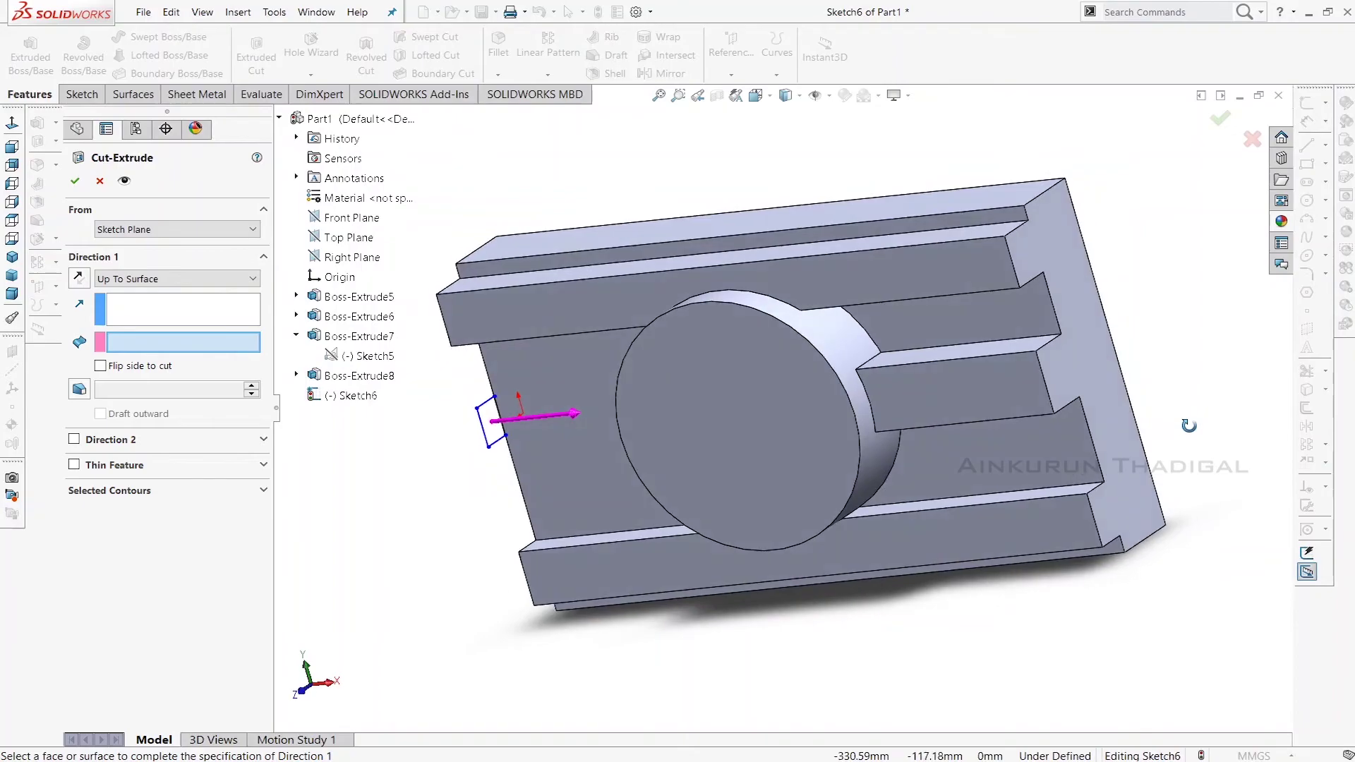
click(1093, 375)
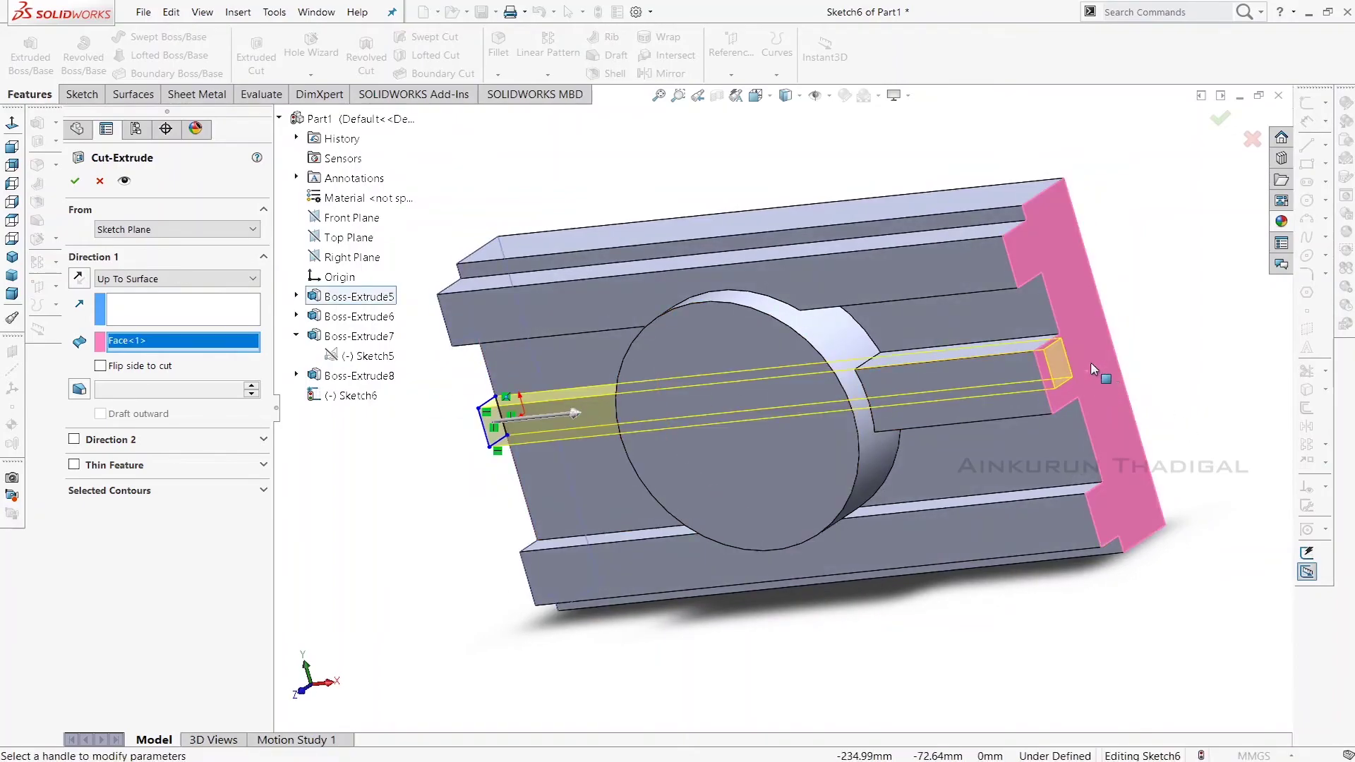
- Finish the small rectangle's cut as Through All and inspect the opening through the boss and middle bar
click(185, 279)
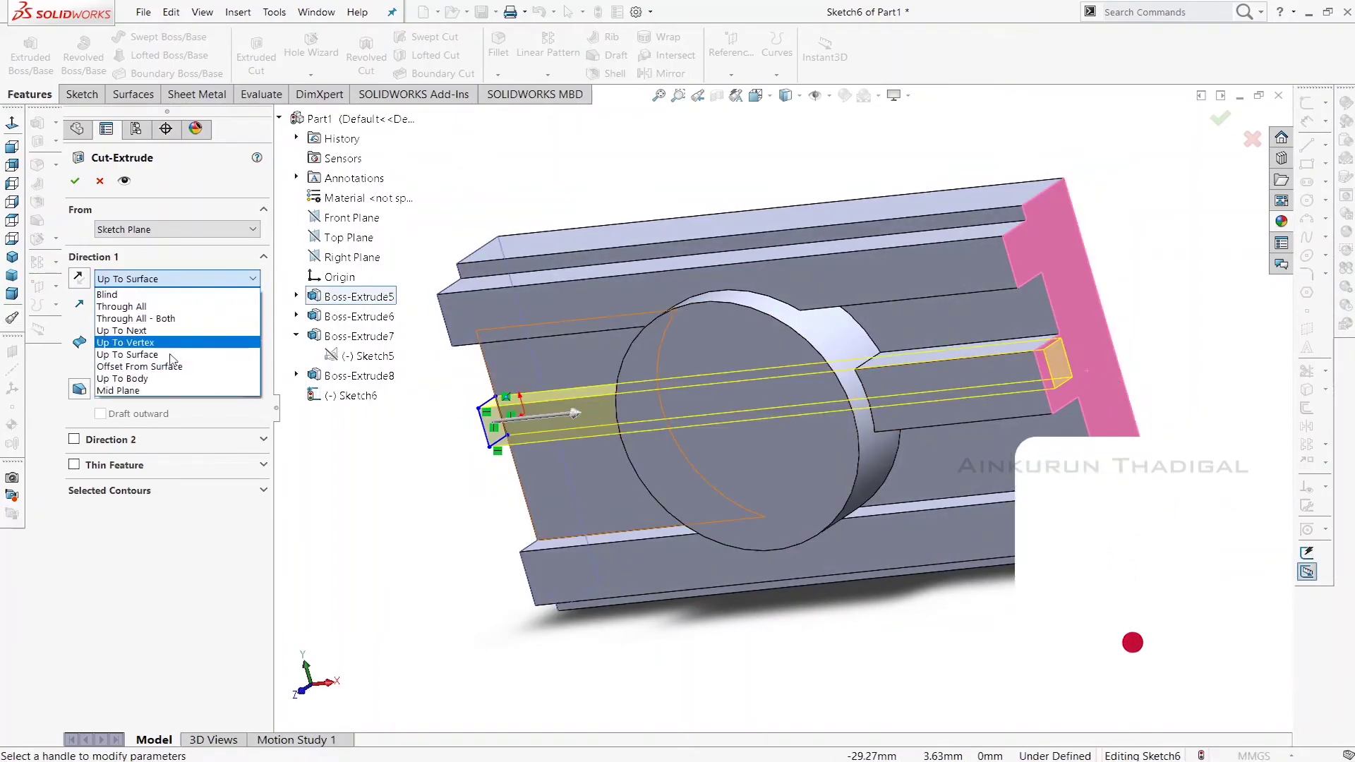
click(157, 307)
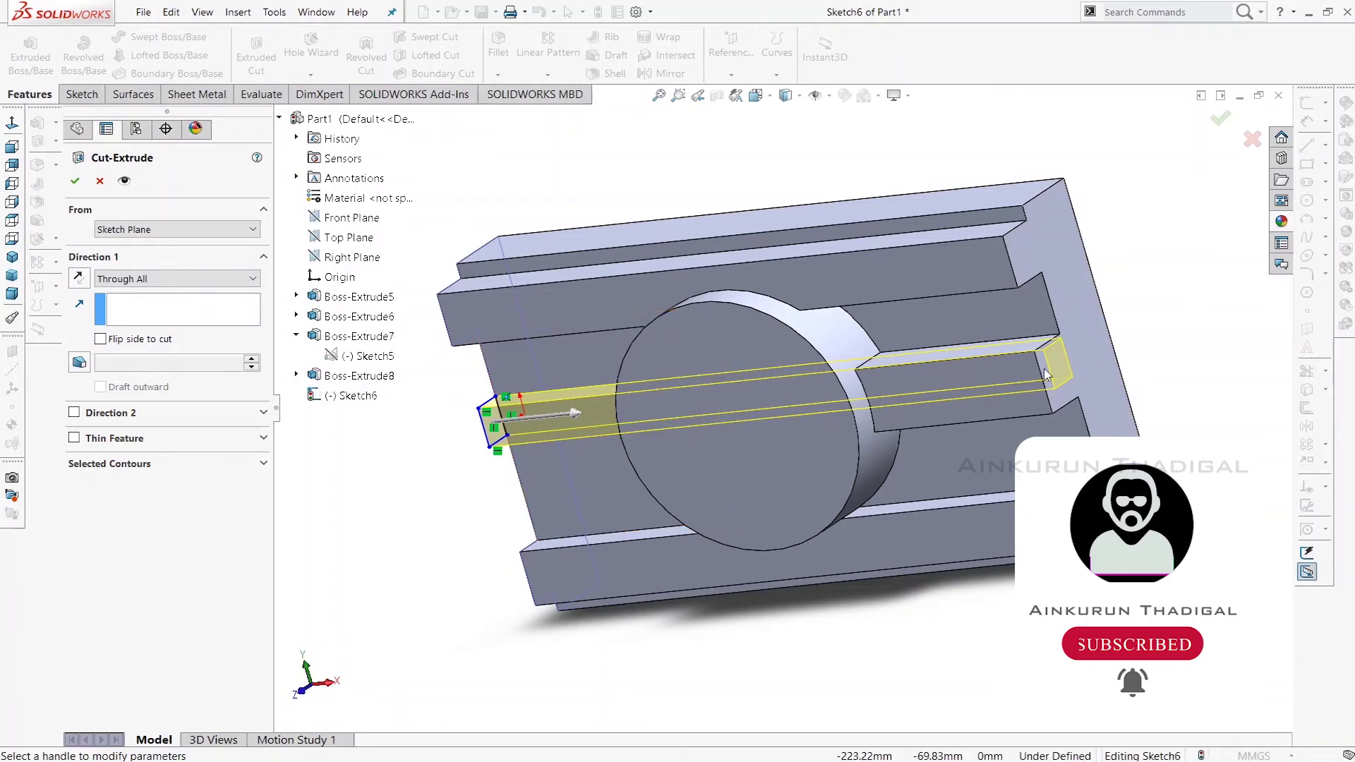
click(73, 182)
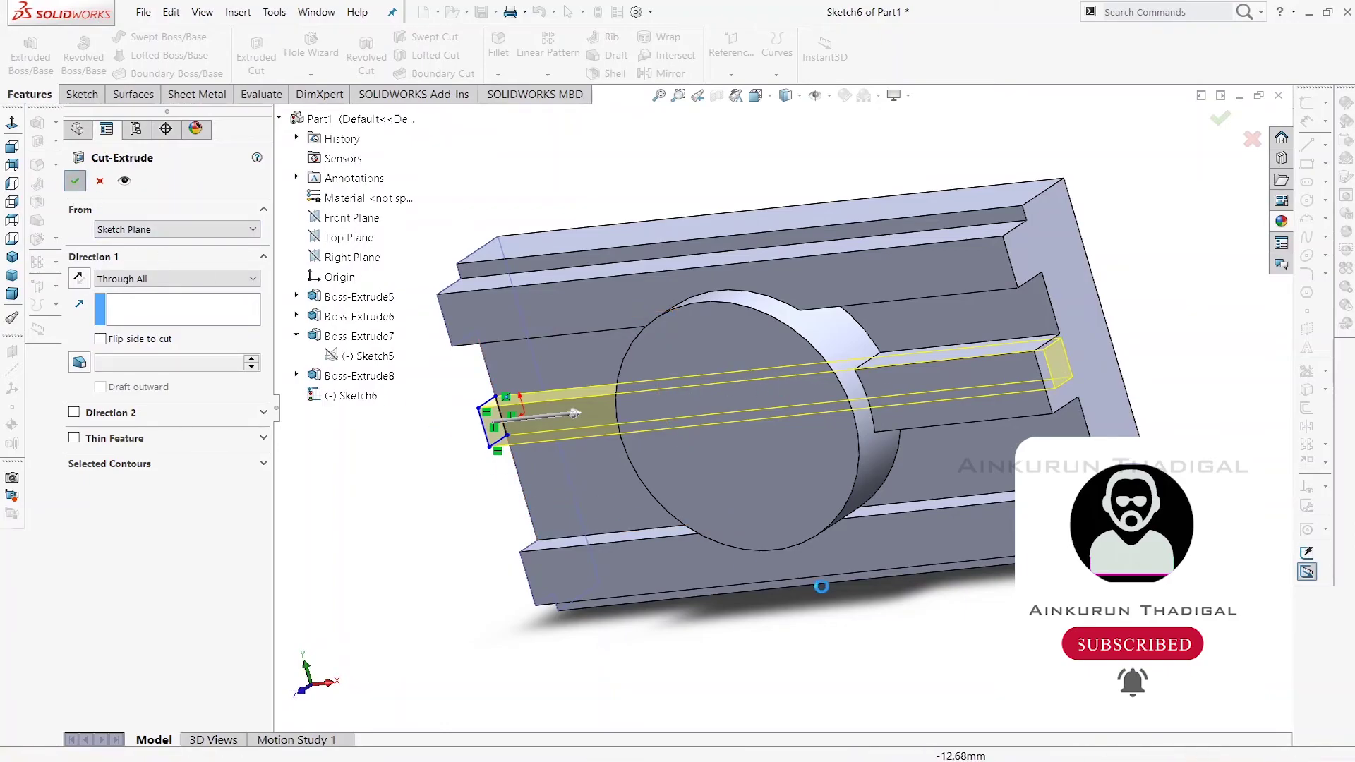
middle_drag(866, 637, 814, 408)
click(723, 561)
key(Escape)
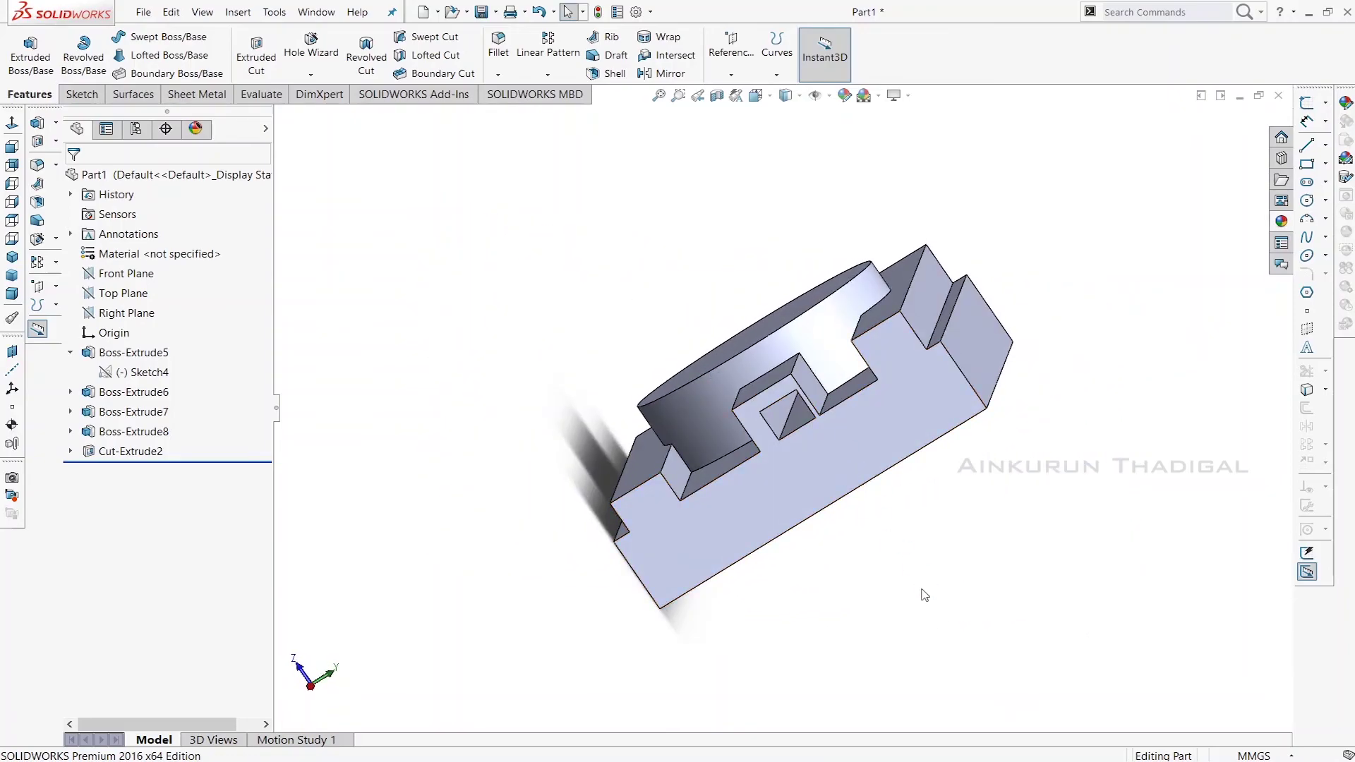
middle_drag(896, 564, 913, 544)
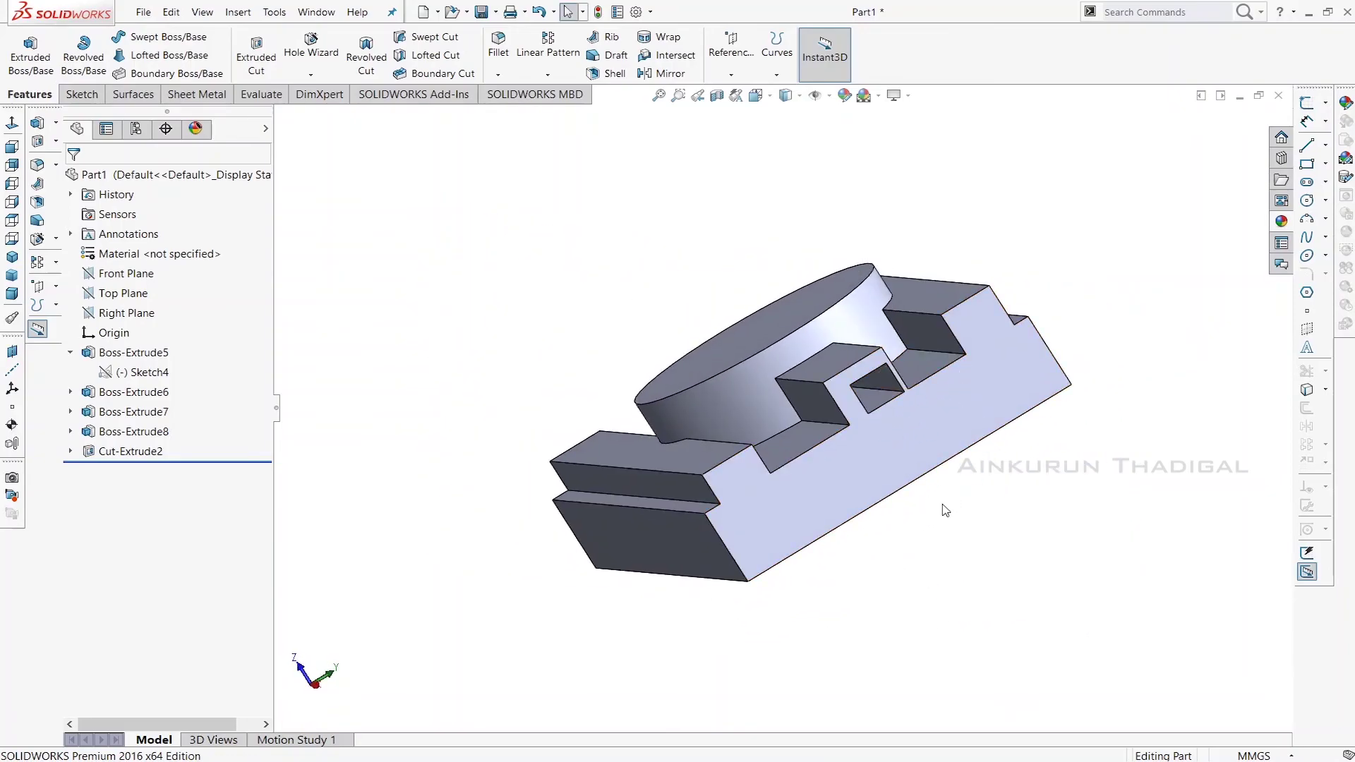
middle_drag(951, 549, 976, 605)
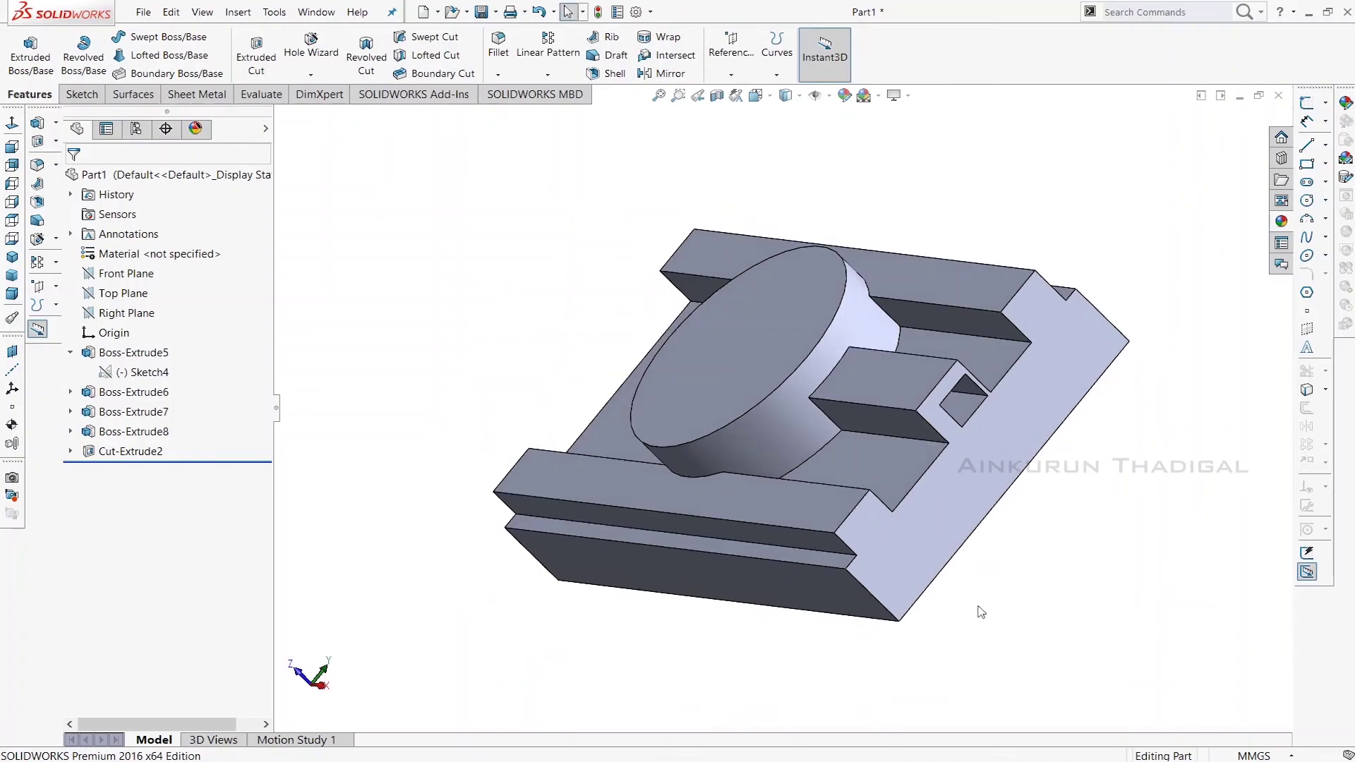